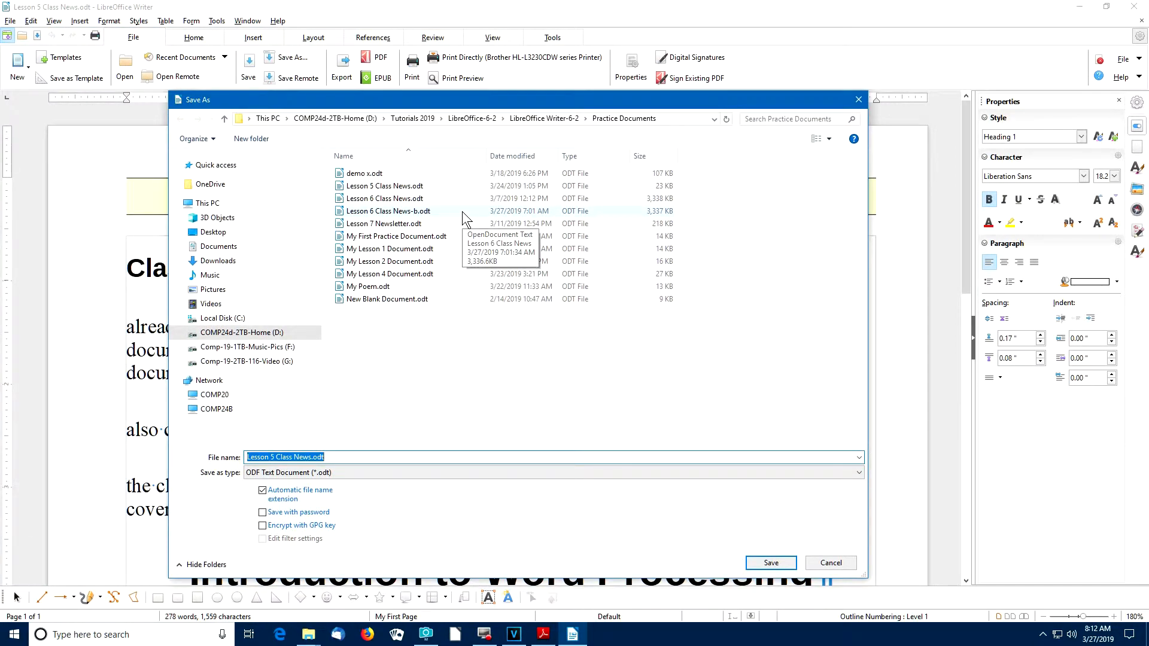
# - Save the document as Lesson 6 Class News.odt and change its title property to "Lesson 6 Class News"
pyautogui.click(415, 198)
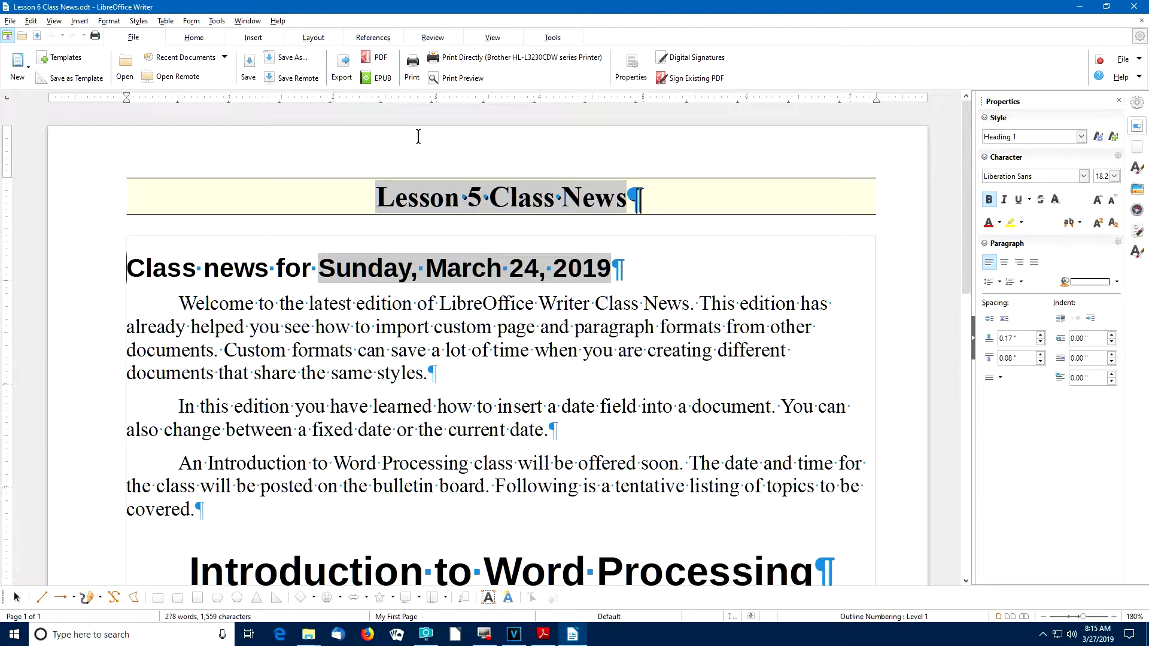
pyautogui.click(10, 21)
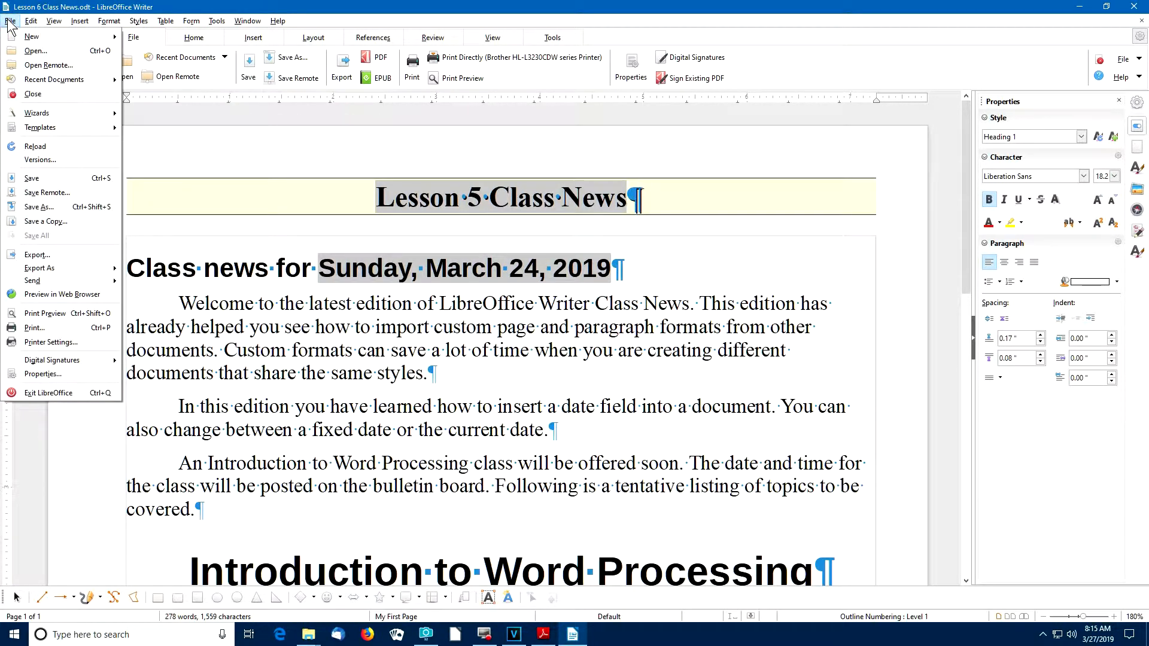
pyautogui.click(28, 374)
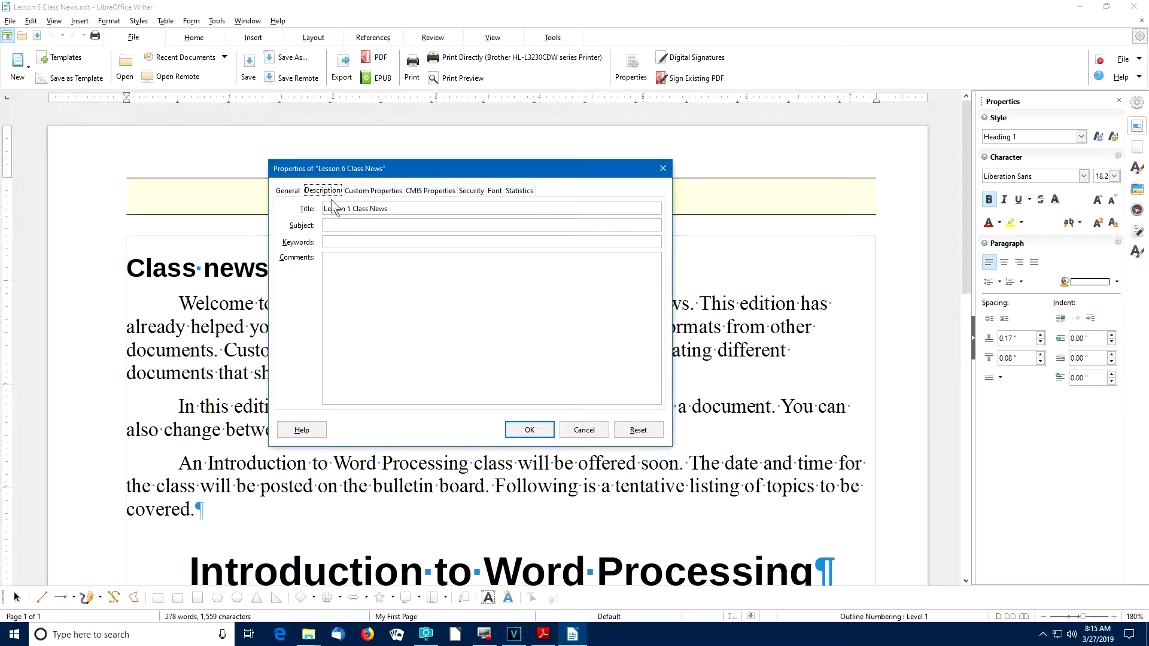
pyautogui.click(347, 210)
pyautogui.press('Right')
pyautogui.click(531, 431)
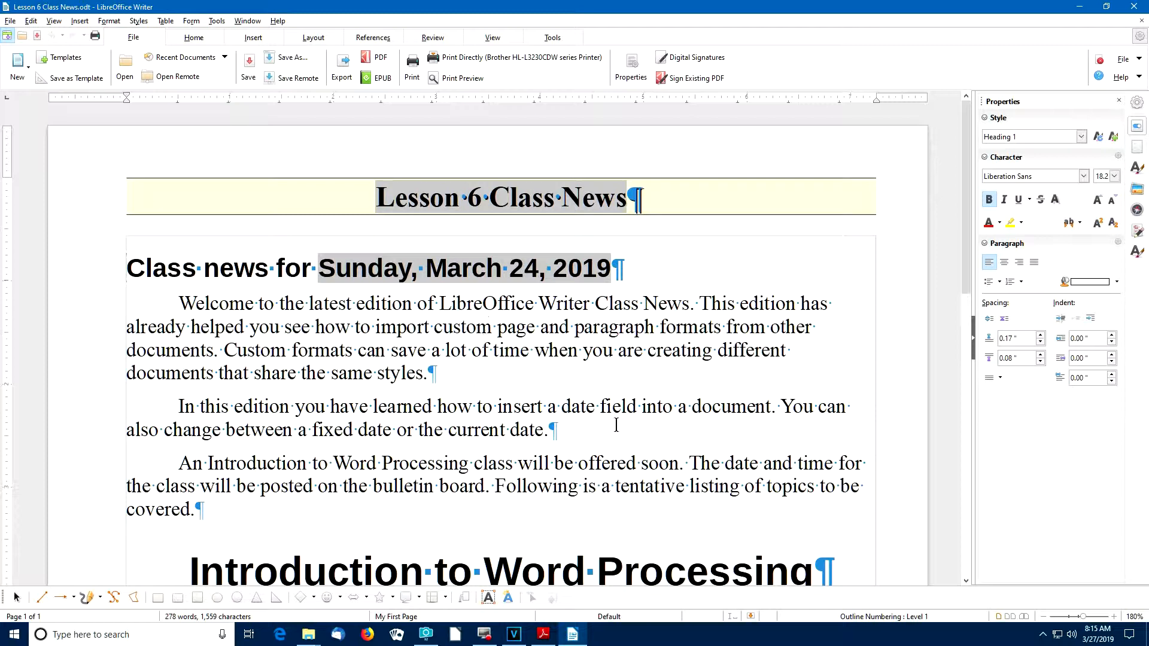
pyautogui.click(752, 618)
# - Change the date field in the "Class news for" heading from a fixed date to the automatically updating Date option
pyautogui.doubleClick(452, 269)
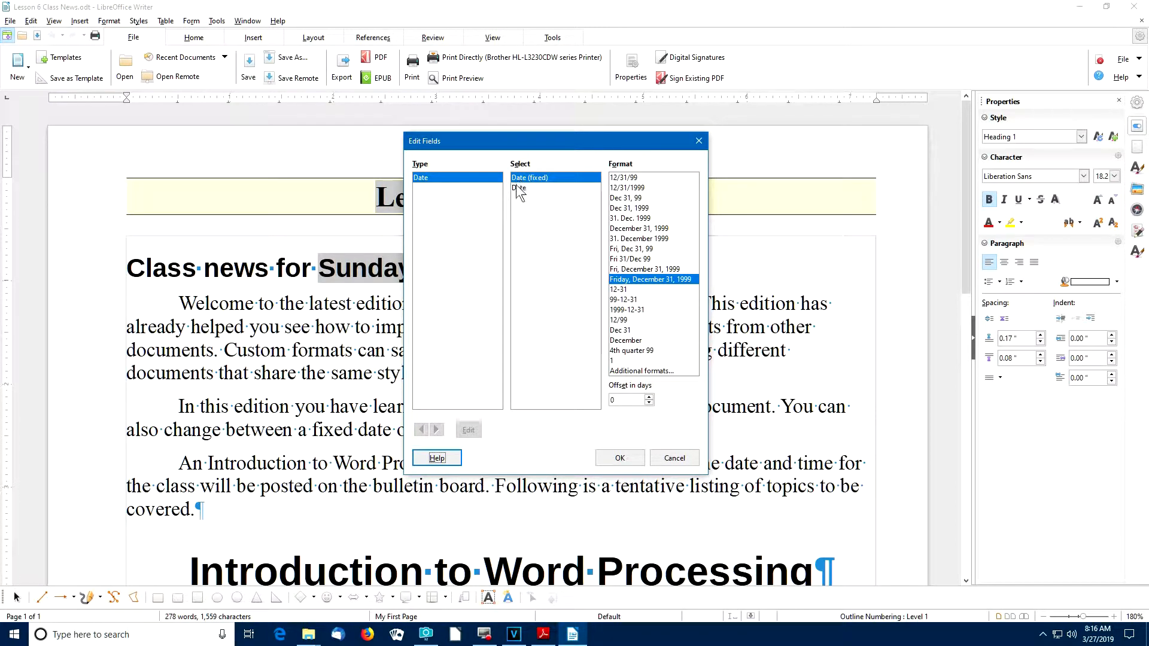
pyautogui.click(518, 188)
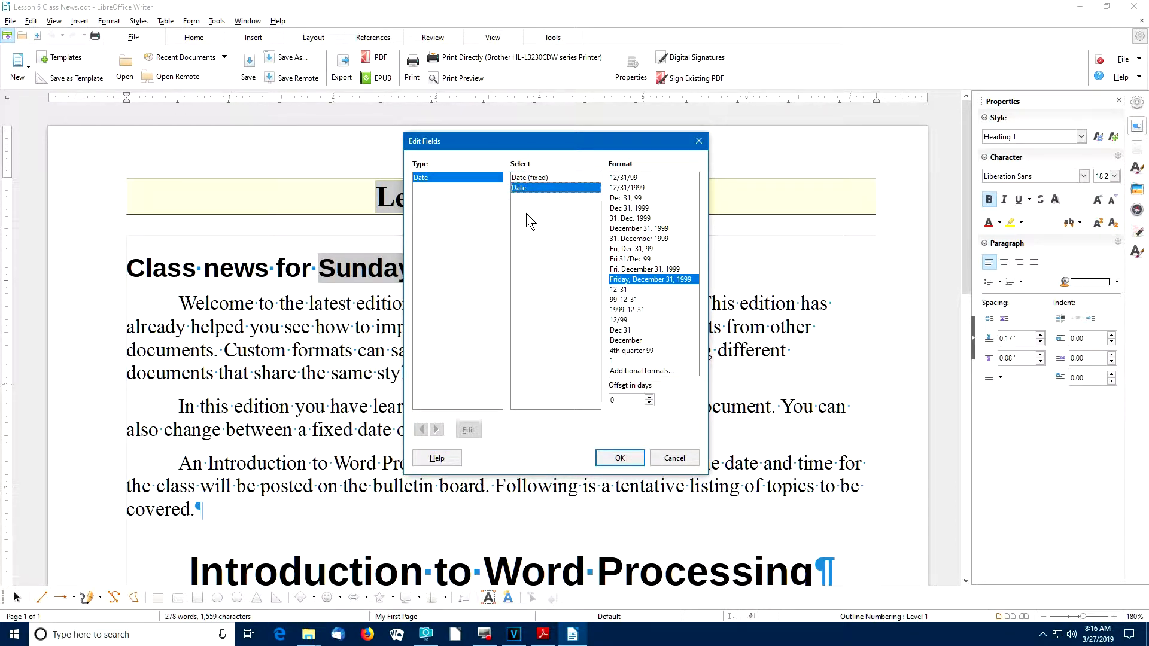
pyautogui.click(620, 458)
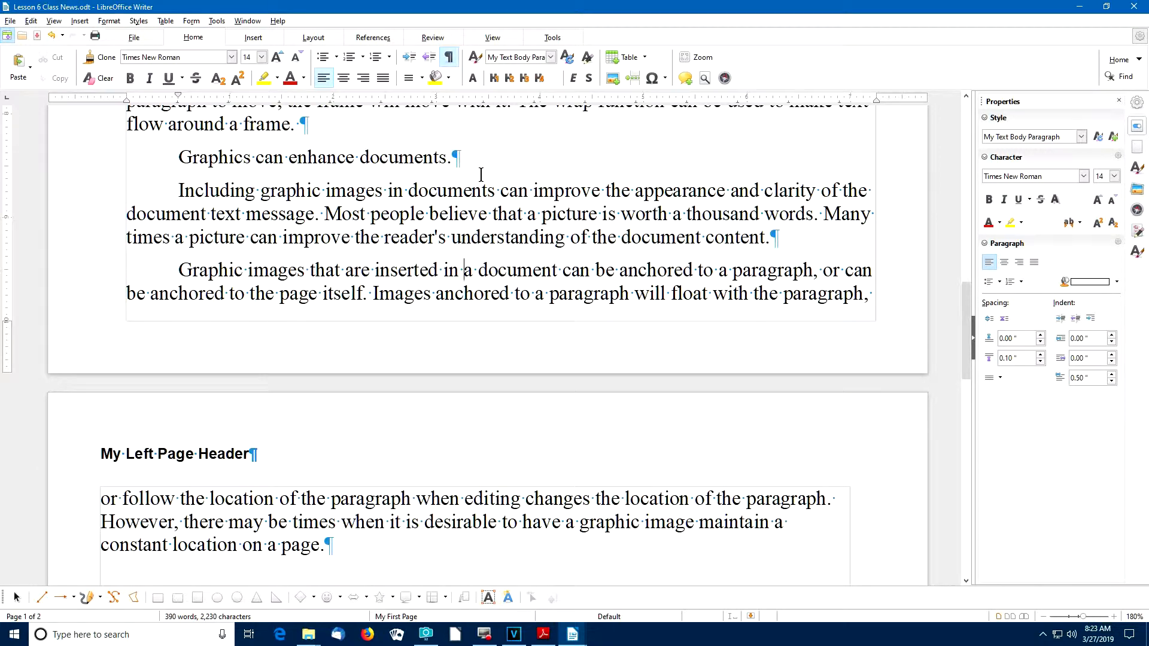
# - Apply the Heading 1 paragraph style to the line "Graphics can enhance documents."
pyautogui.click(334, 156)
pyautogui.click(550, 57)
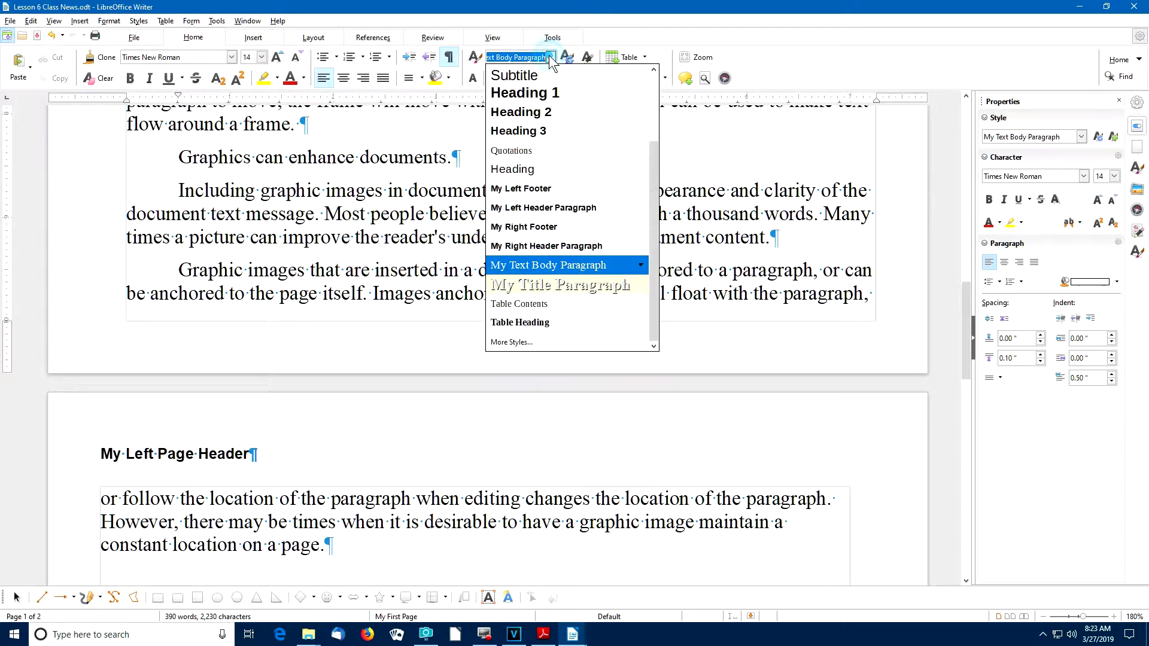
pyautogui.click(547, 94)
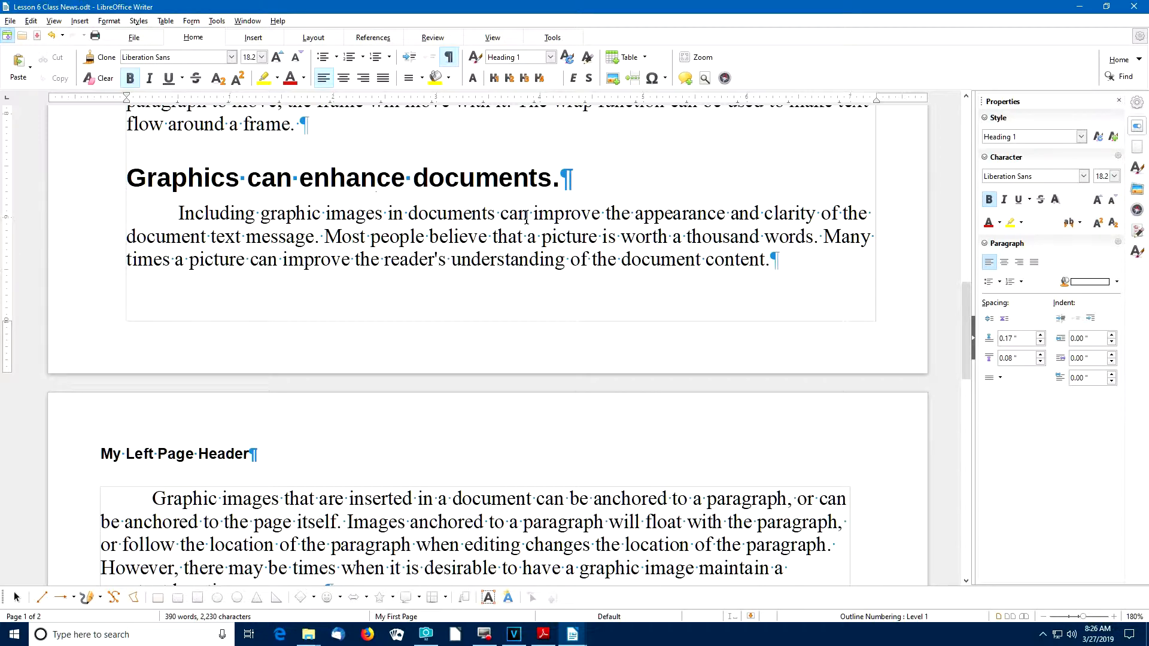
# - Insert the image img103.png from C:\Windows\Web\Screen at the end of the document
pyautogui.hotkey('ctrl', 'End')
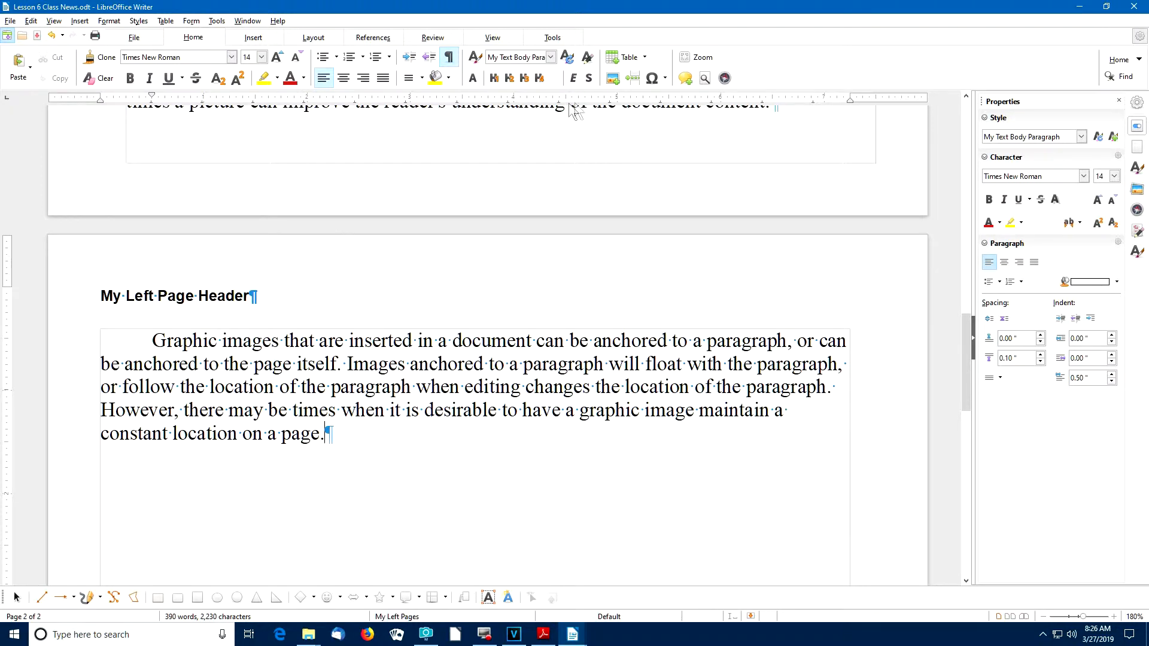
pyautogui.click(611, 80)
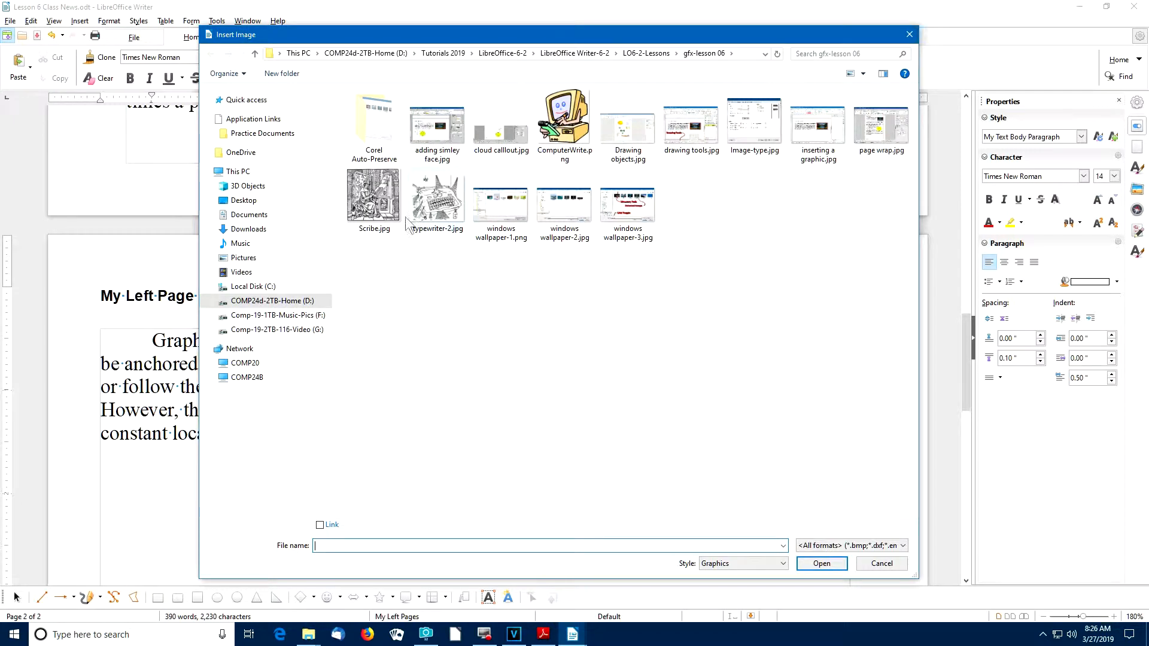
pyautogui.click(211, 287)
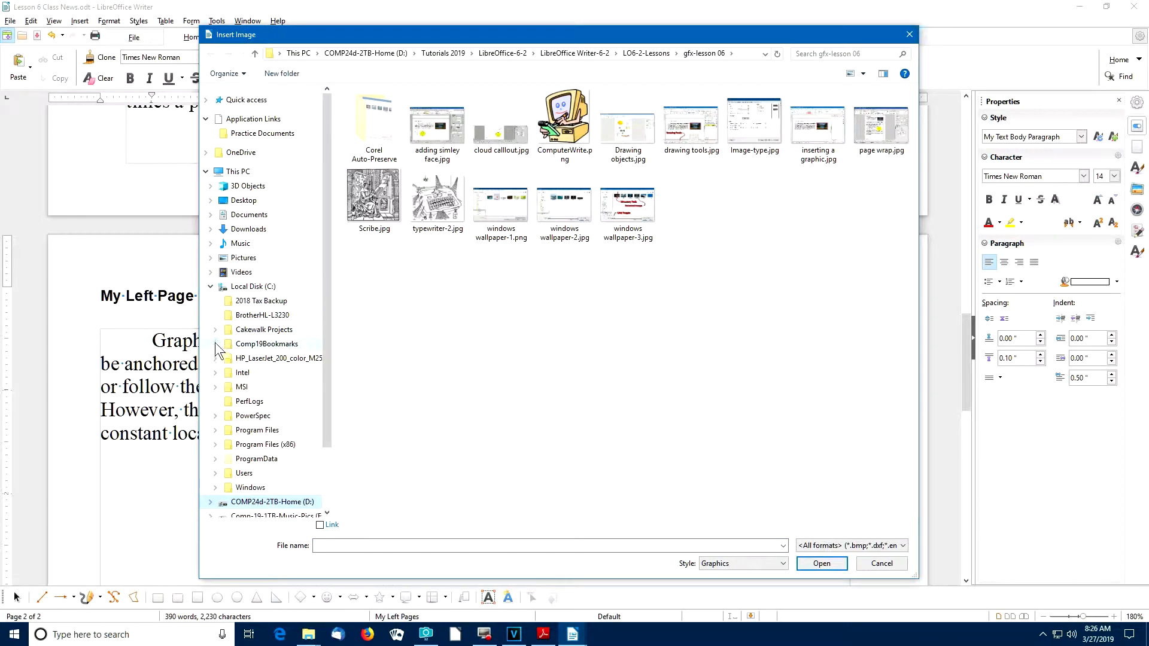
pyautogui.click(216, 488)
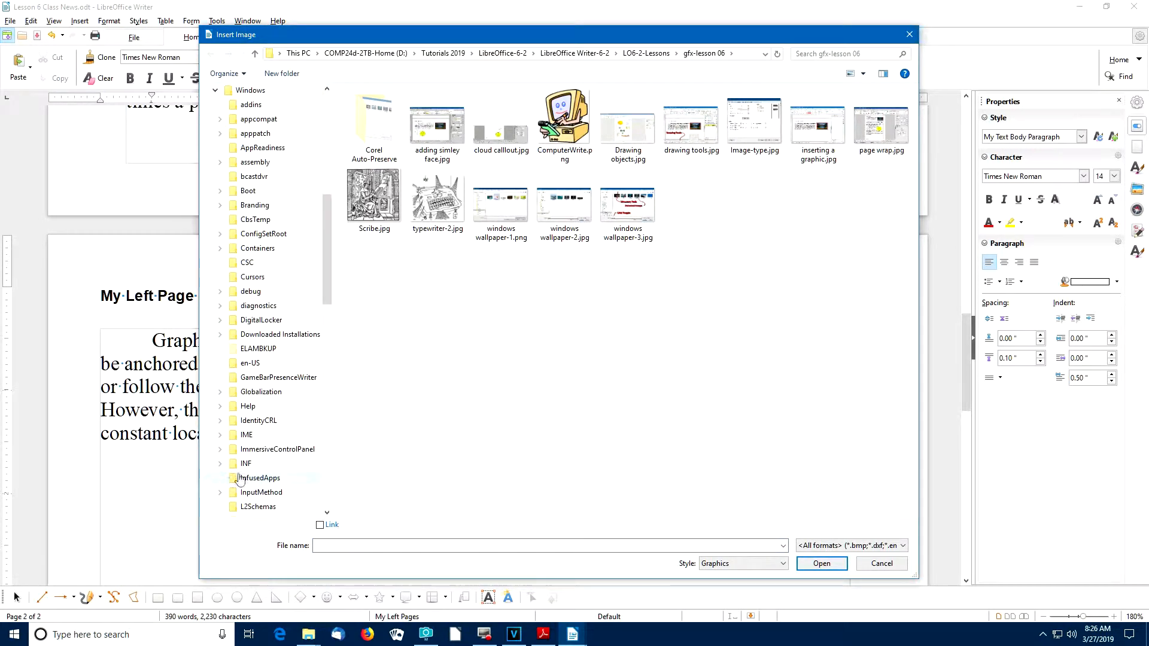
pyautogui.moveTo(326, 272); pyautogui.dragTo(327, 462)
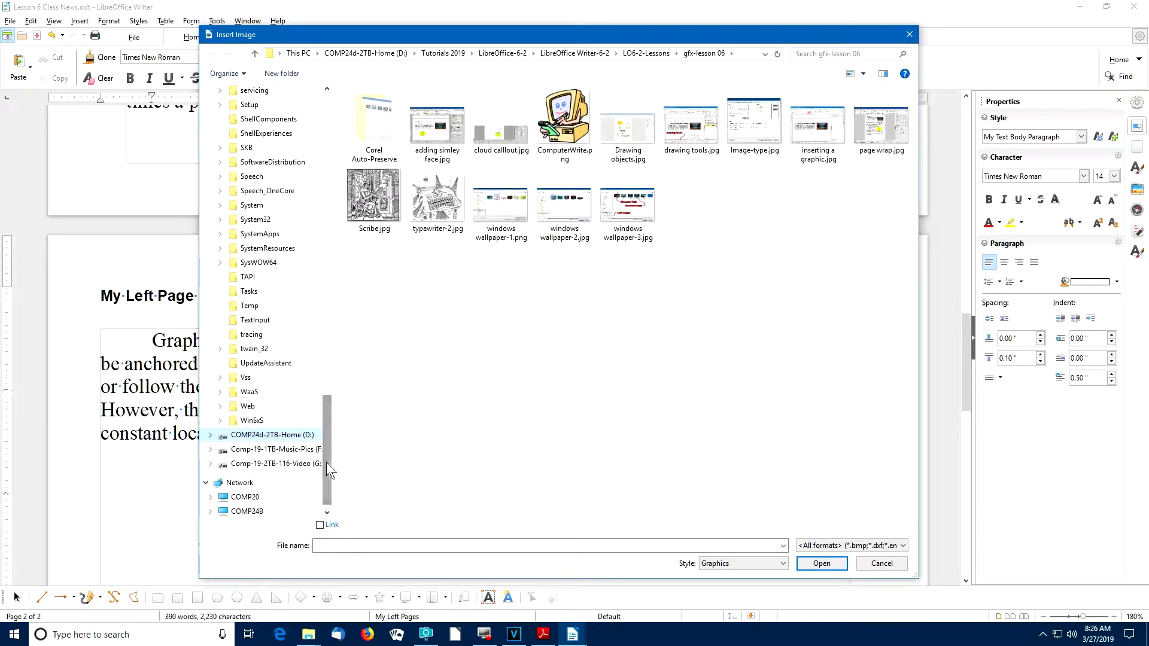
pyautogui.click(220, 407)
pyautogui.click(260, 435)
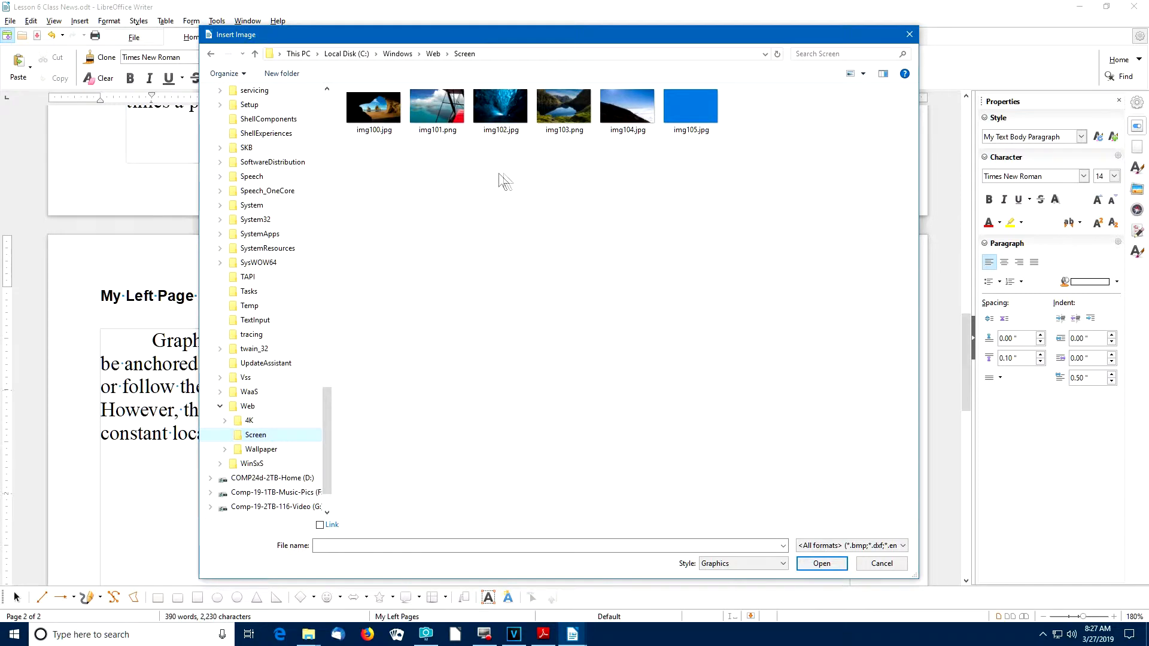
pyautogui.click(558, 111)
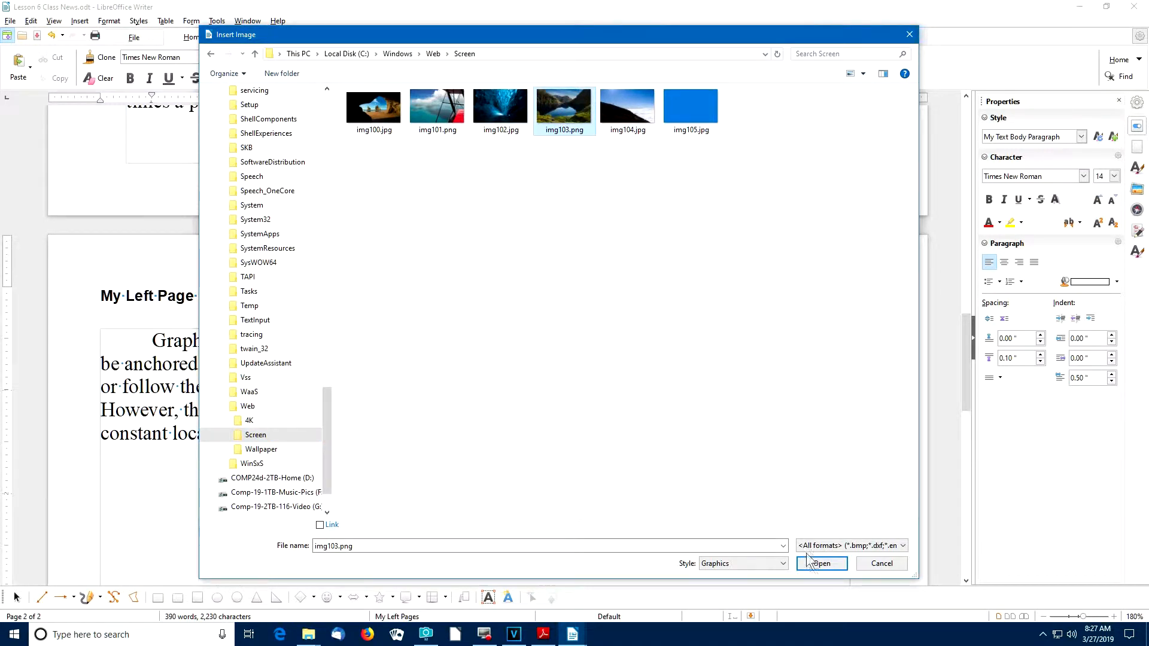
pyautogui.click(817, 568)
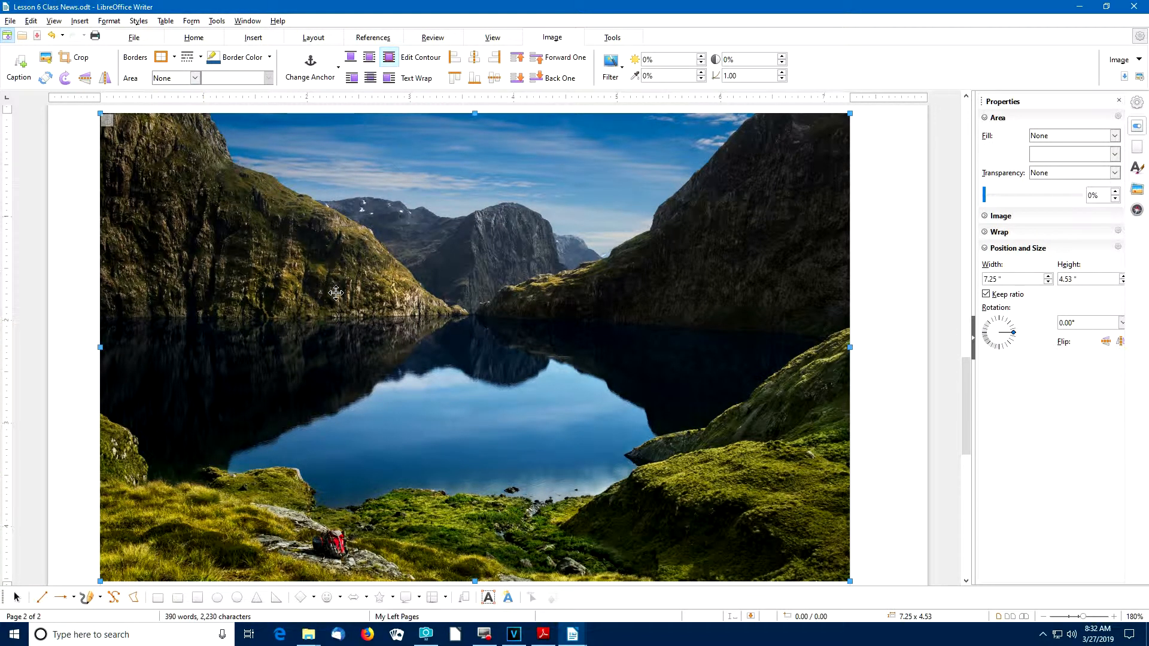
# - Resize the lake image to 2.5" wide with its ratio kept, and set its horizontal position to Right of the paragraph area
pyautogui.doubleClick(355, 312)
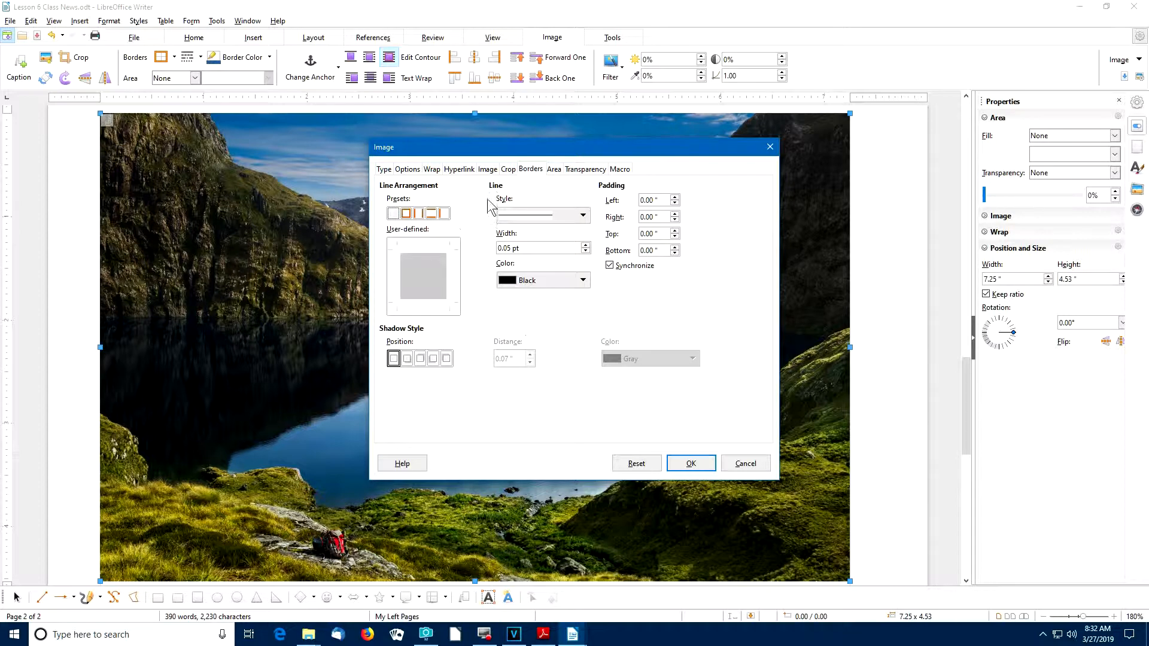
pyautogui.moveTo(478, 145); pyautogui.dragTo(451, 145)
pyautogui.click(356, 170)
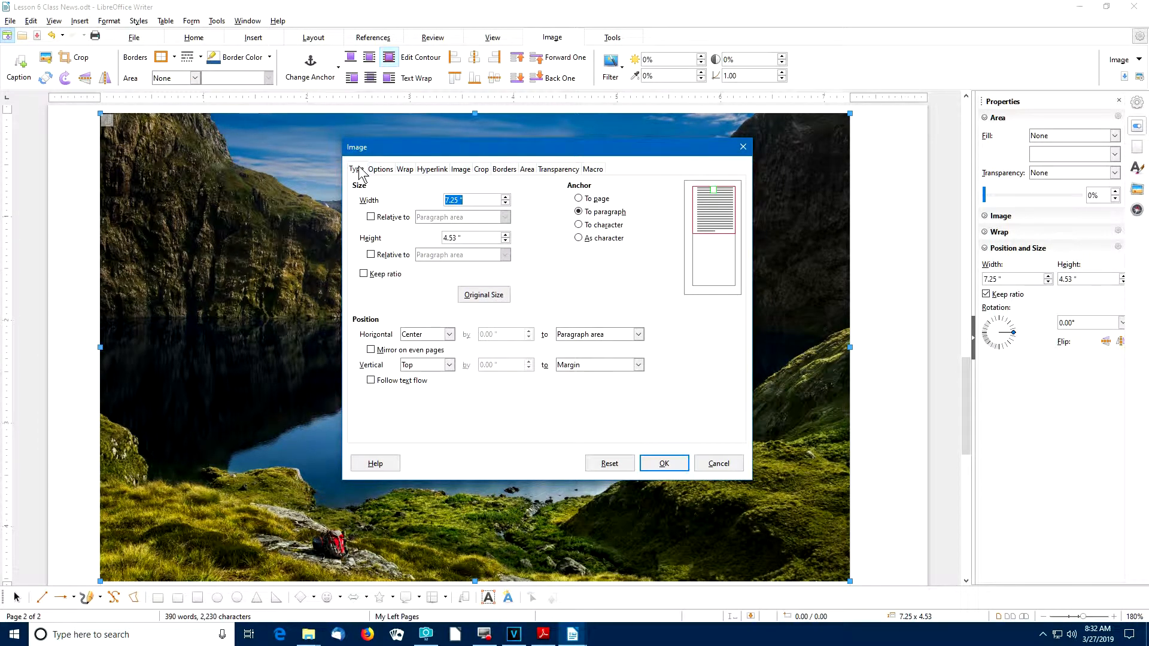
pyautogui.click(364, 275)
pyautogui.moveTo(471, 200); pyautogui.dragTo(434, 206)
pyautogui.write('2.5')
pyautogui.click(450, 335)
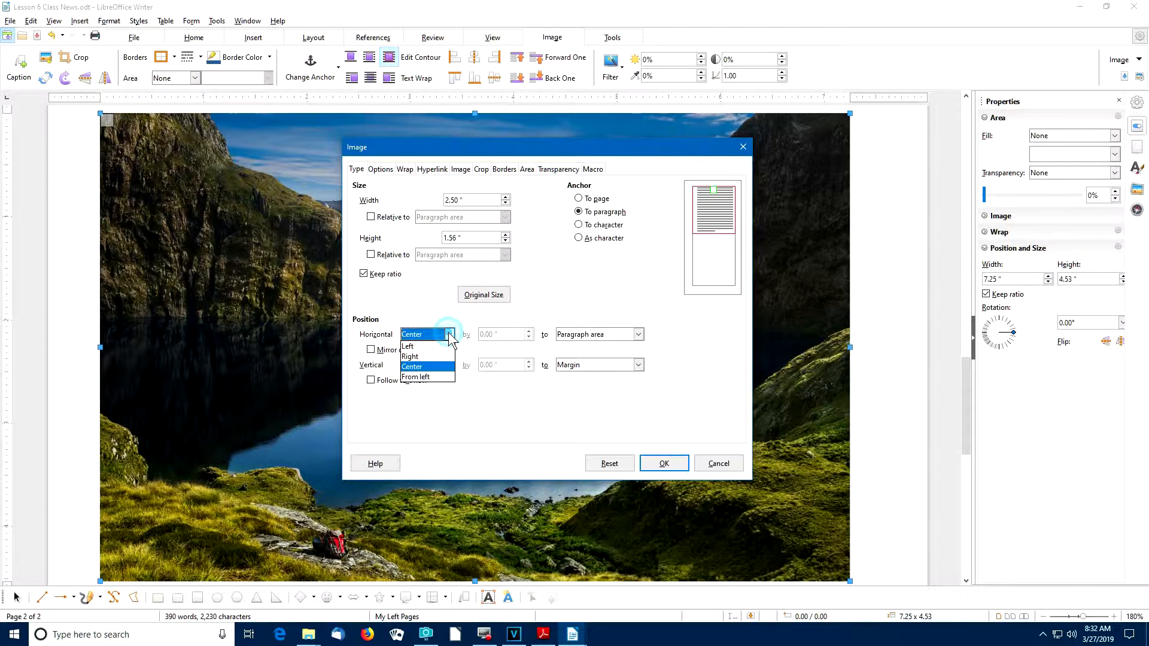
pyautogui.click(421, 357)
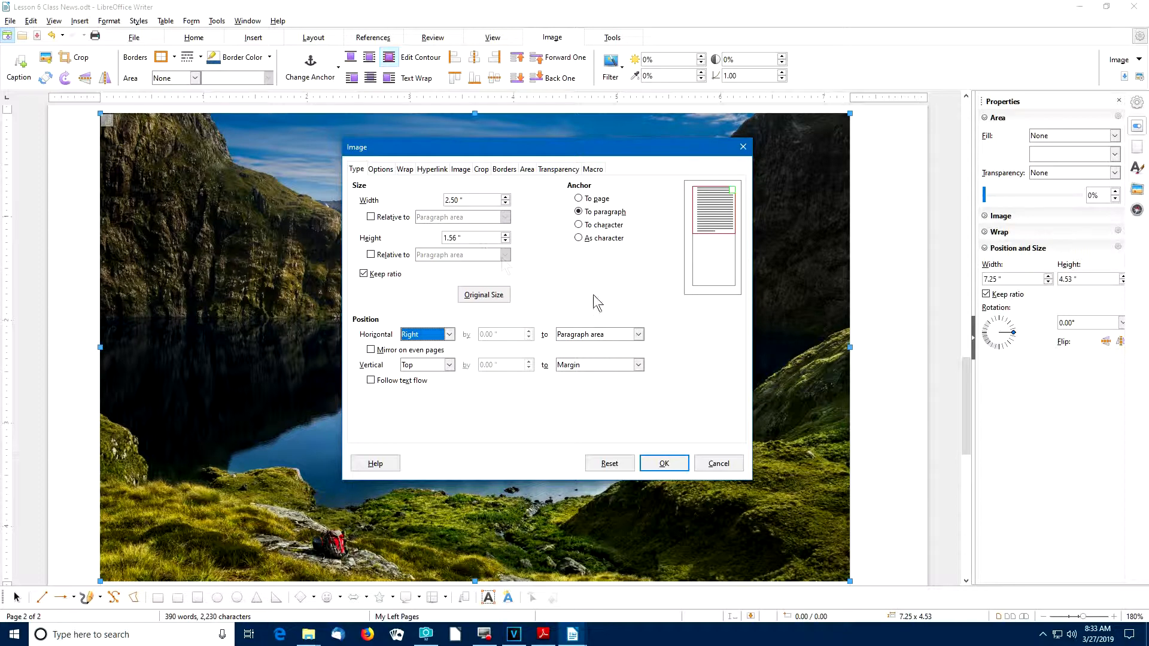
# - Increase the image's wrap spacing by one increment on the left, right, top and bottom sides
pyautogui.click(405, 169)
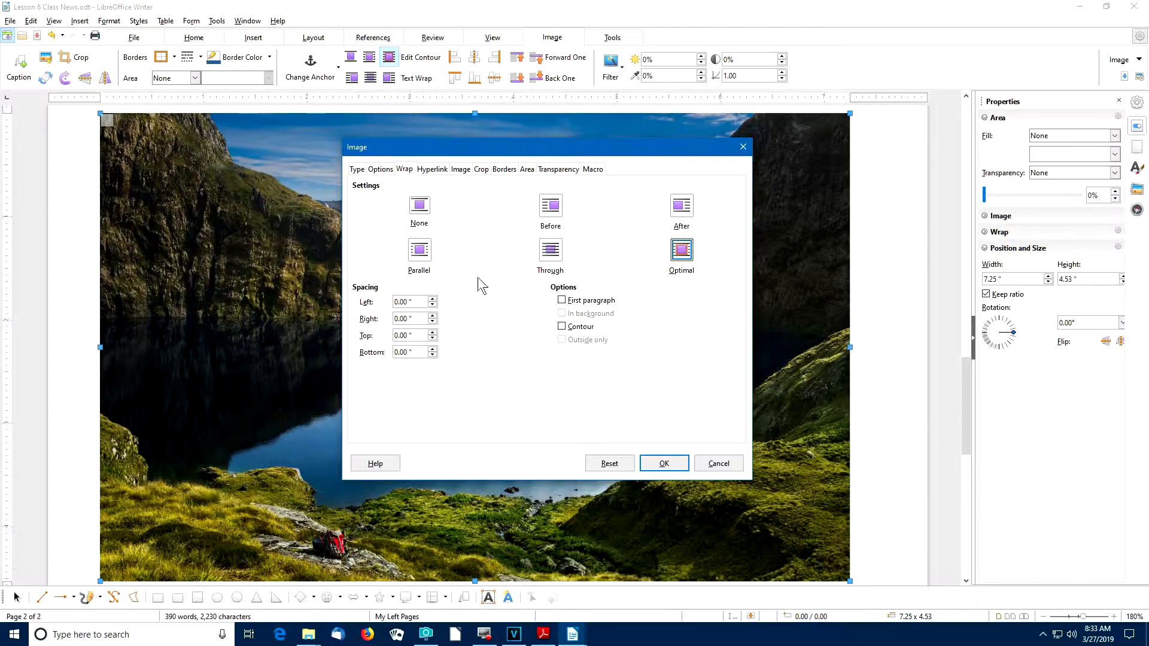
pyautogui.click(432, 299)
pyautogui.click(432, 316)
pyautogui.click(432, 333)
pyautogui.click(432, 349)
# - Give the image a box border on all sides with 0.12" synchronized padding and a shadow cast to the bottom right
pyautogui.click(502, 170)
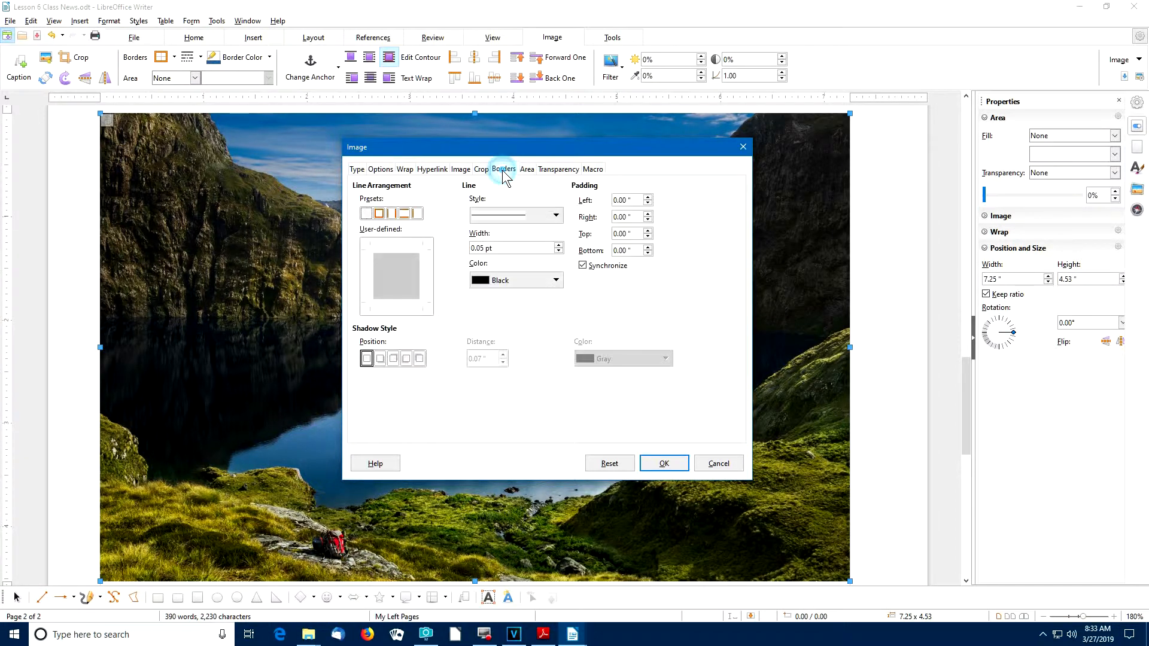
pyautogui.click(381, 214)
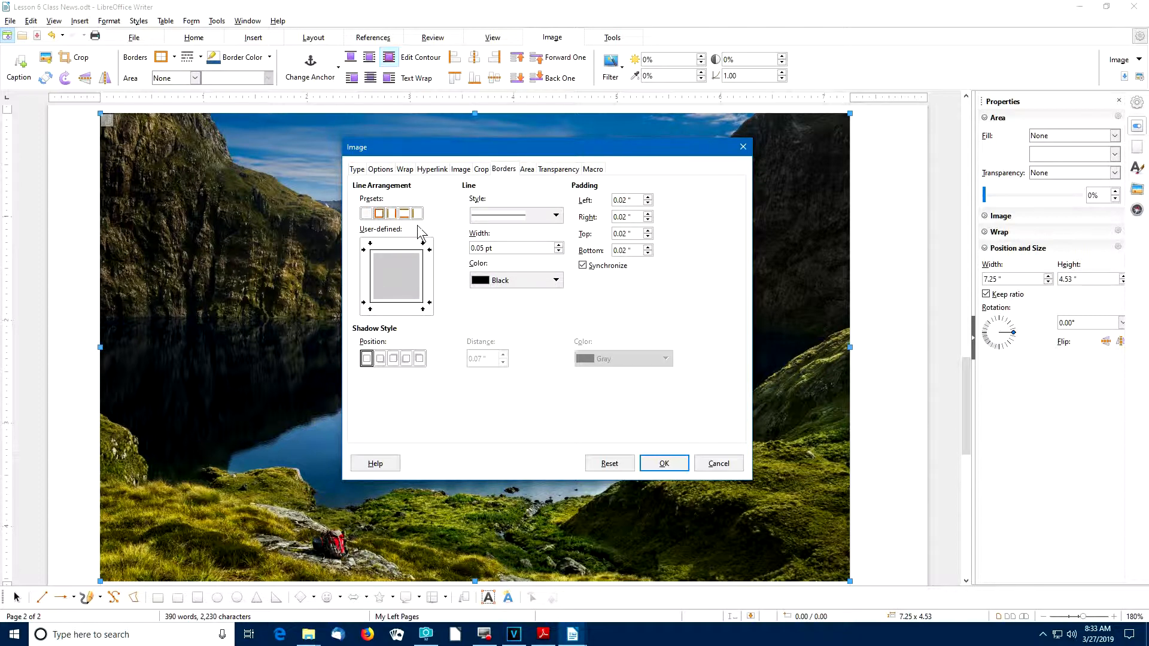
pyautogui.click(380, 359)
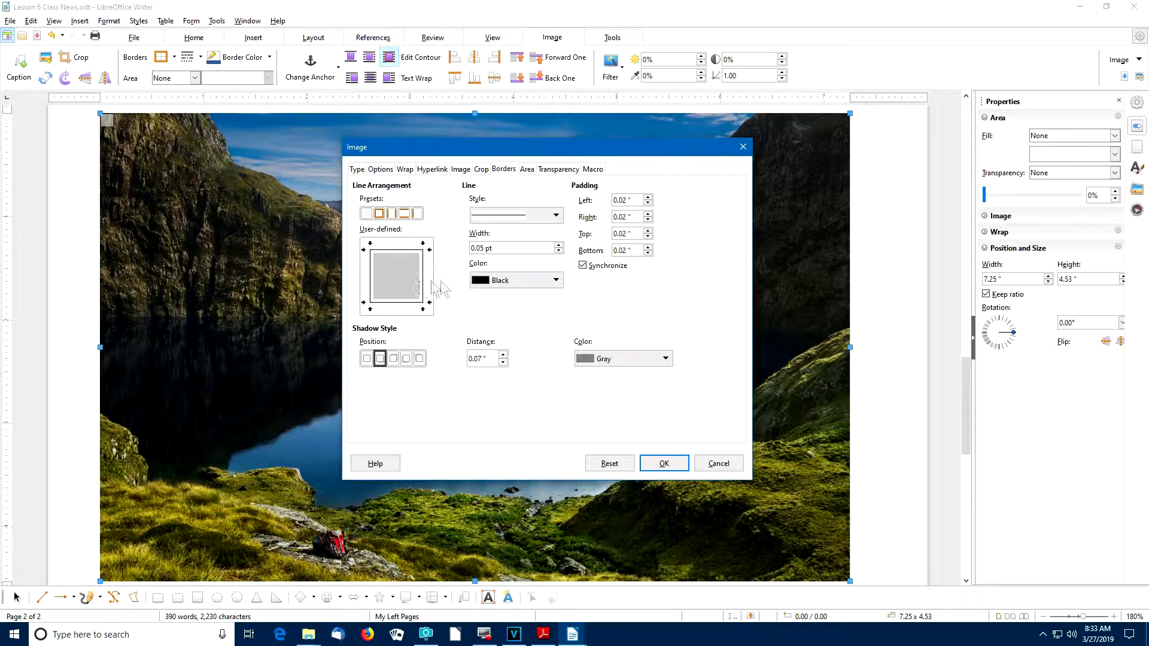
pyautogui.click(648, 198)
pyautogui.click(648, 198)
pyautogui.click(648, 198)
pyautogui.click(647, 198)
pyautogui.click(648, 199)
# - Set the image's shadow color to Light Blue 4 and apply the image settings
pyautogui.click(591, 361)
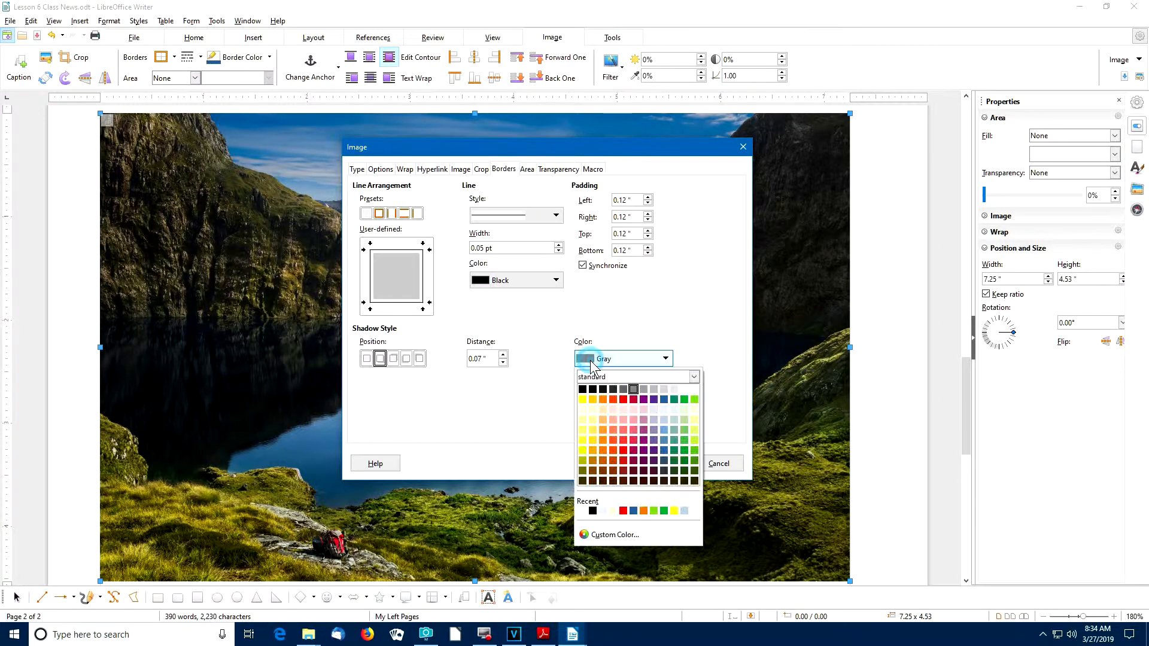
pyautogui.click(663, 411)
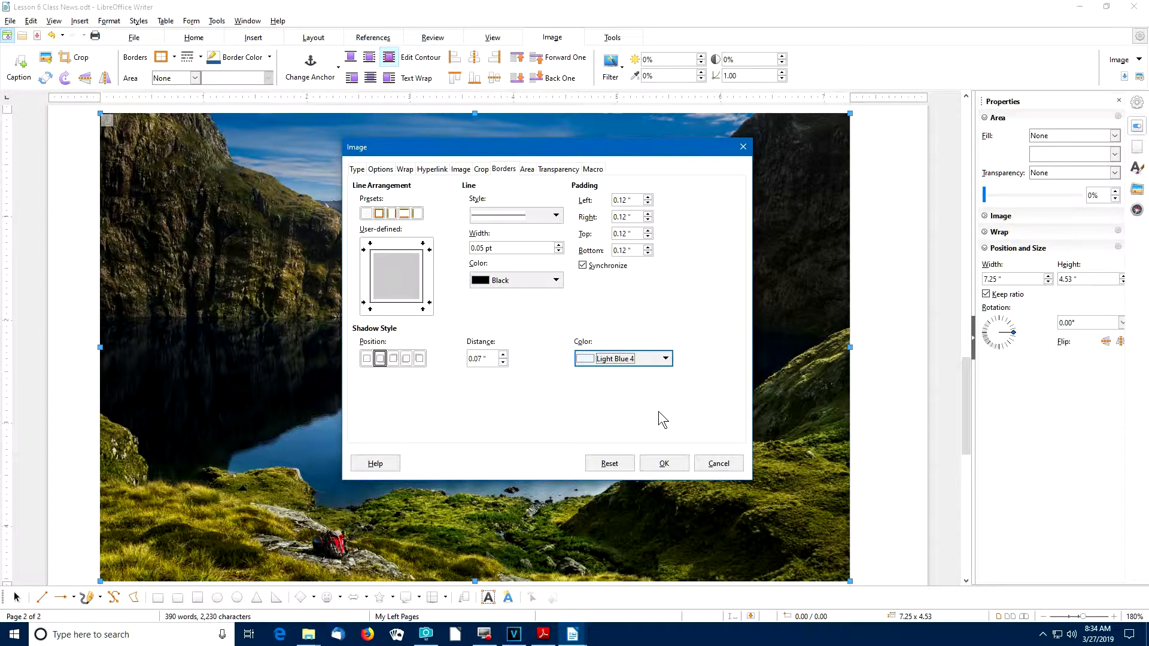
pyautogui.click(664, 463)
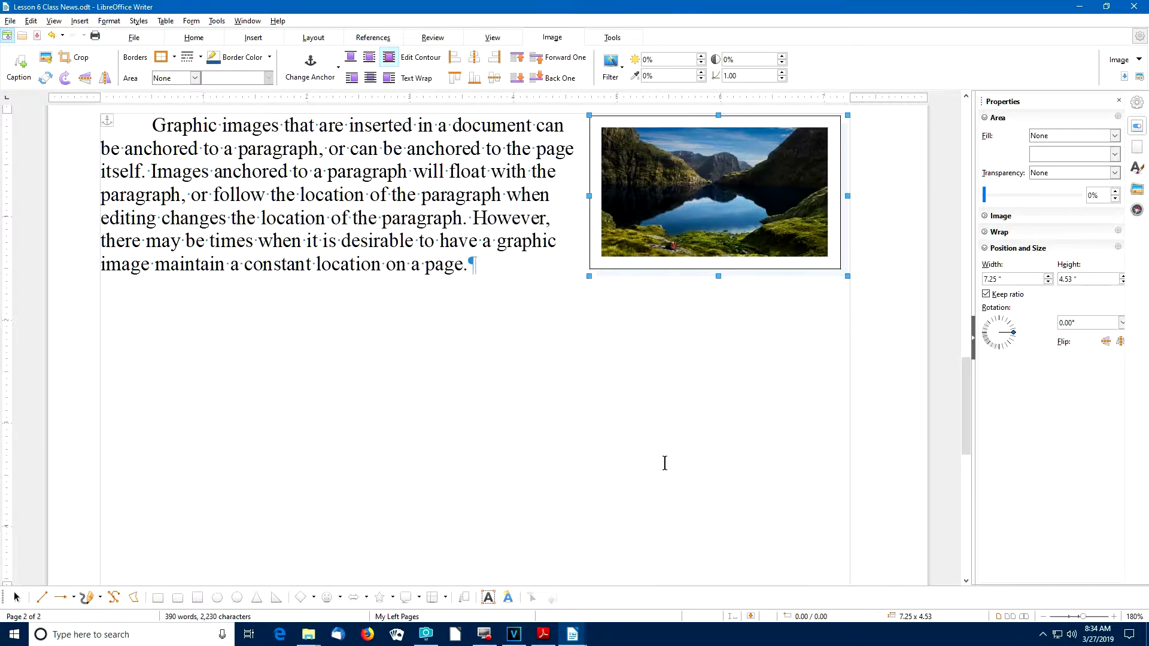
# - Change the lake image's shadow color to Dark Gray 3
pyautogui.scroll(2, 586, 377)
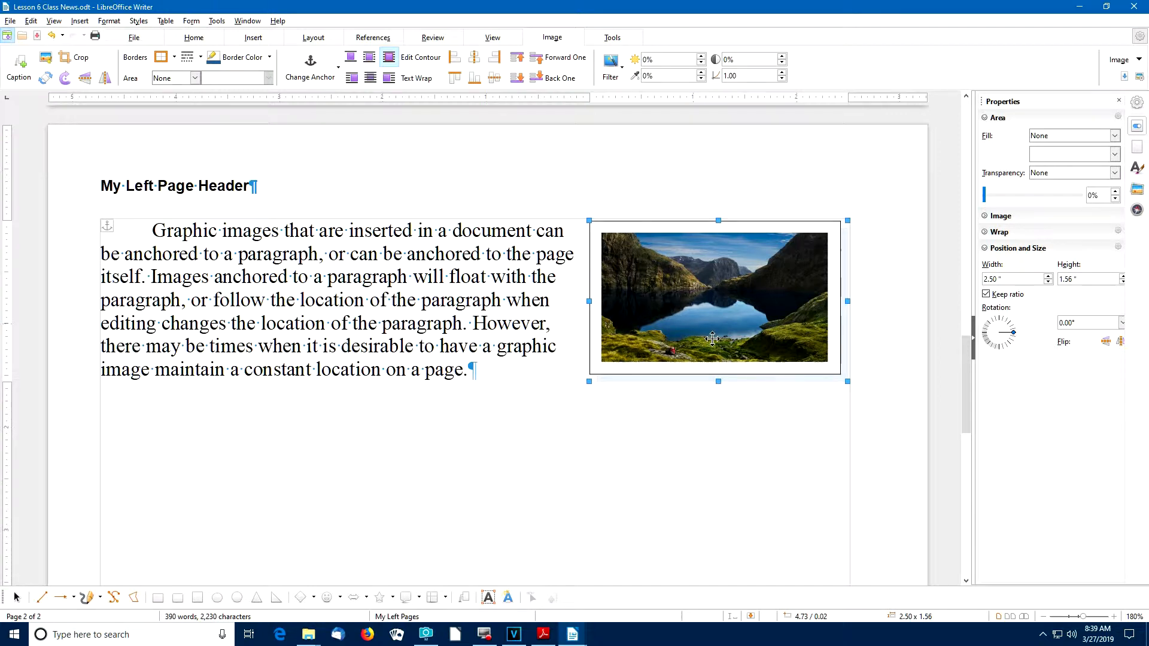
pyautogui.doubleClick(689, 289)
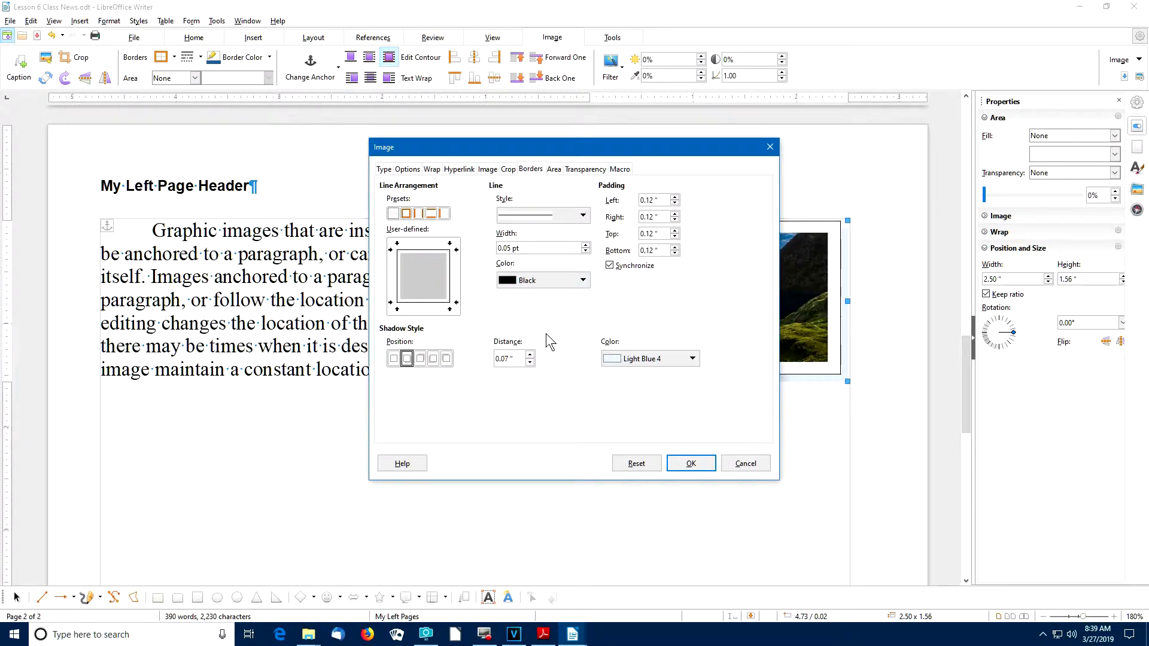
pyautogui.click(623, 362)
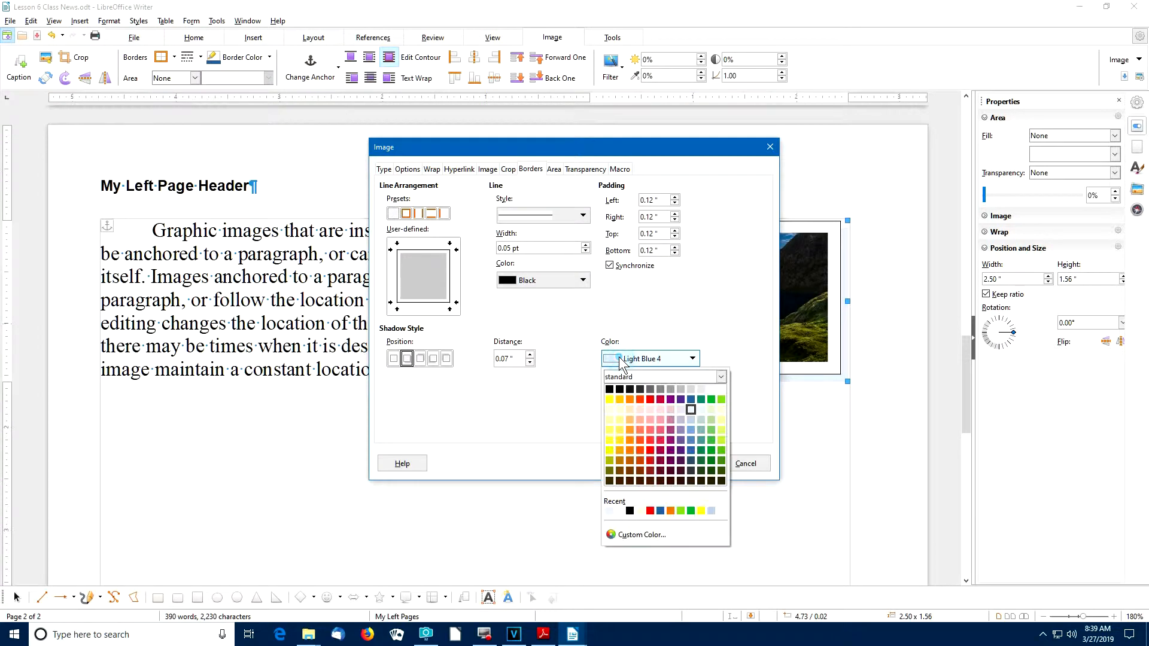
pyautogui.click(631, 389)
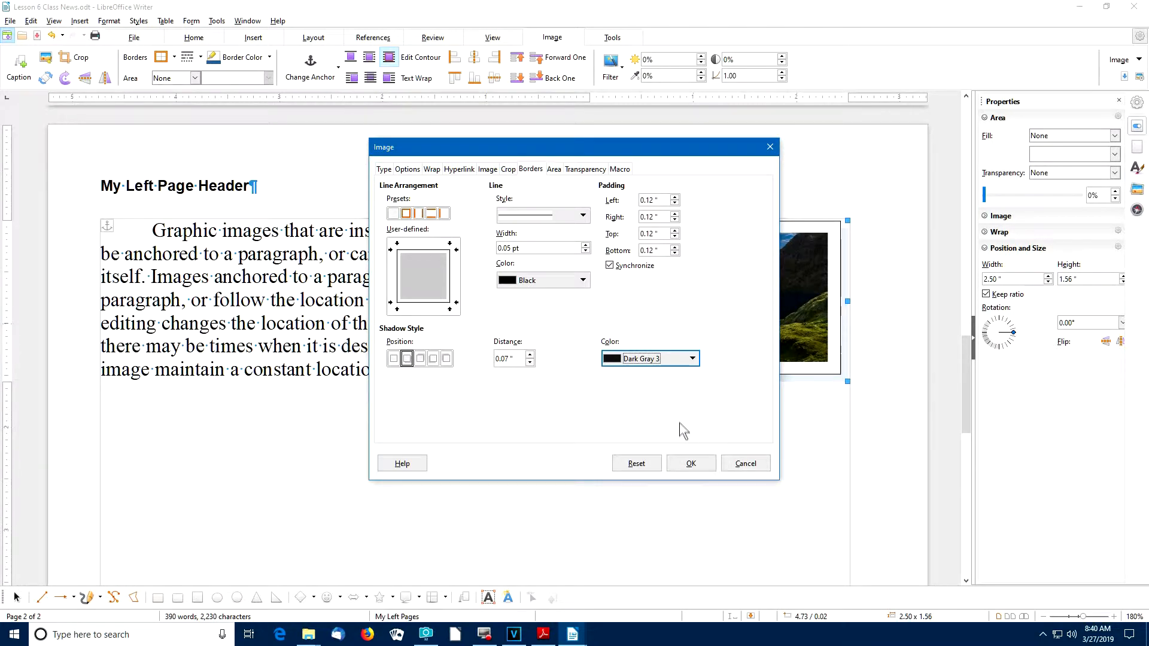
pyautogui.click(691, 464)
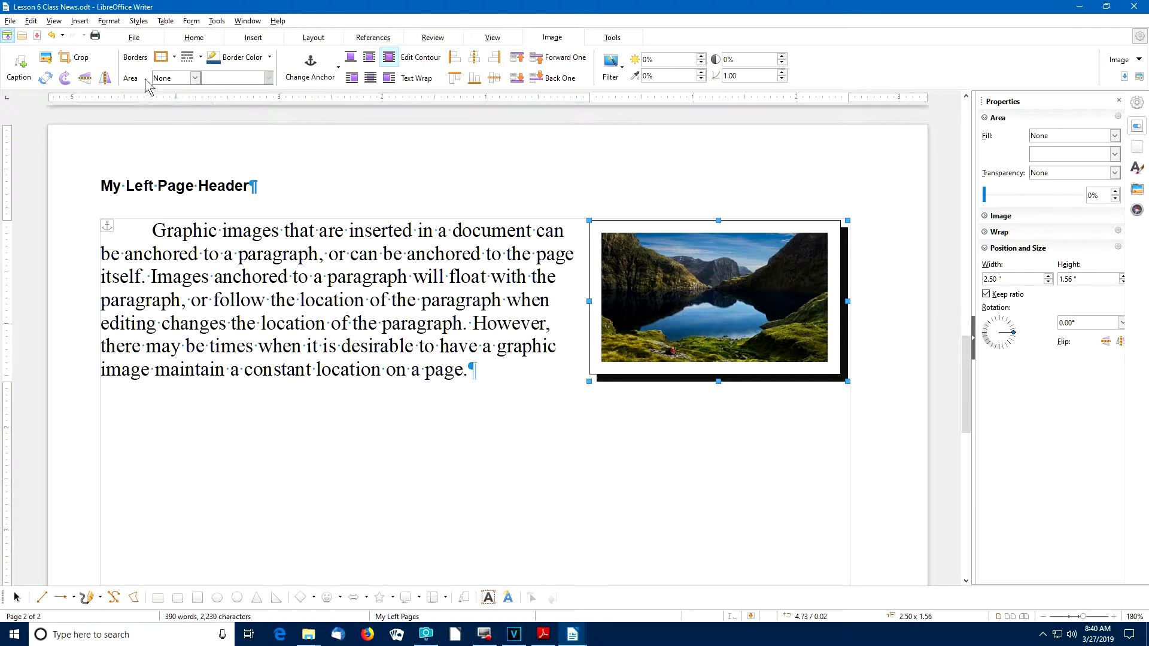
# - Set the area fill behind the lake image to a solid color
pyautogui.click(196, 79)
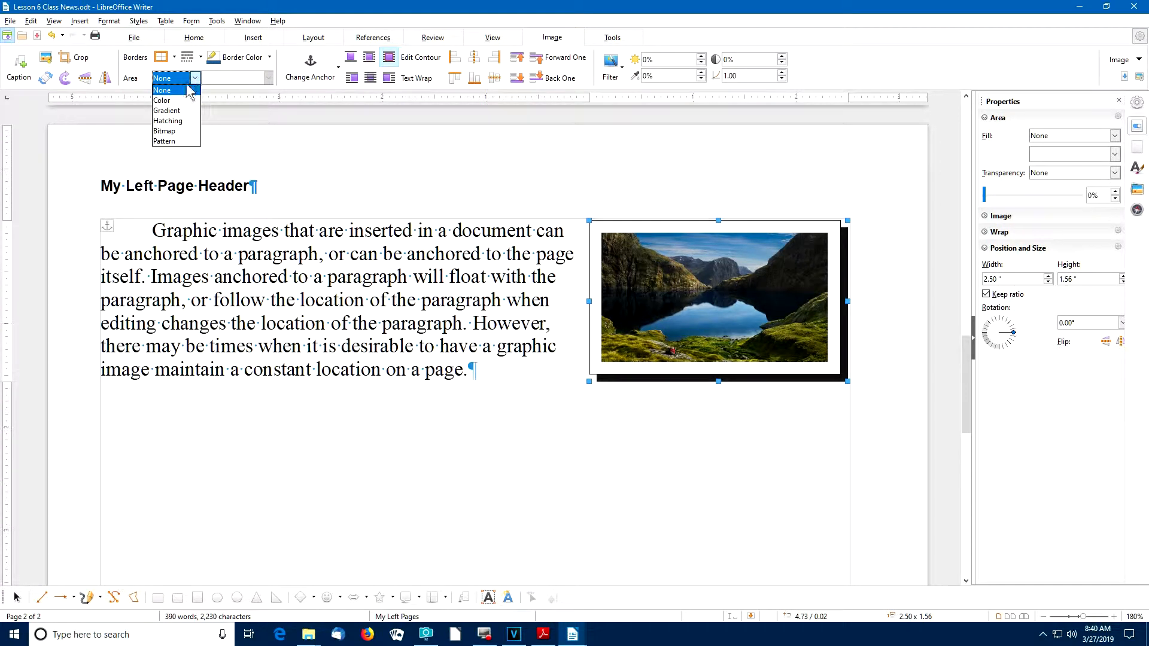
pyautogui.click(174, 100)
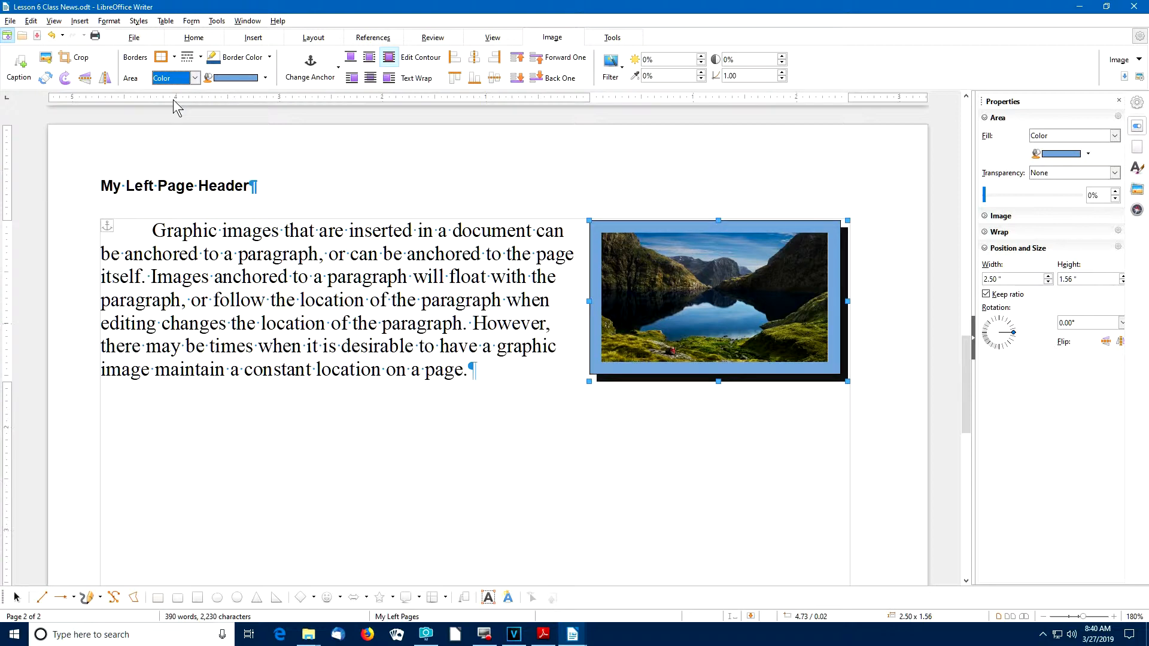
# - Try pale fill colors behind the lake image and settle on a very pale yellow from the standard palette
pyautogui.click(234, 79)
pyautogui.click(220, 142)
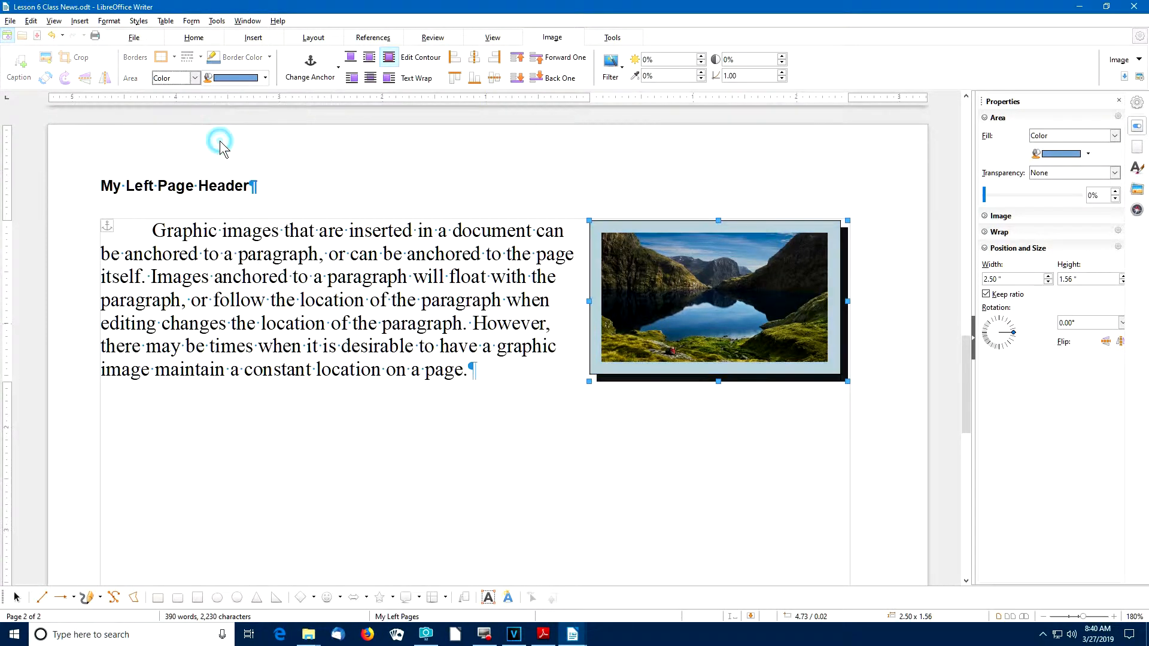
pyautogui.click(239, 77)
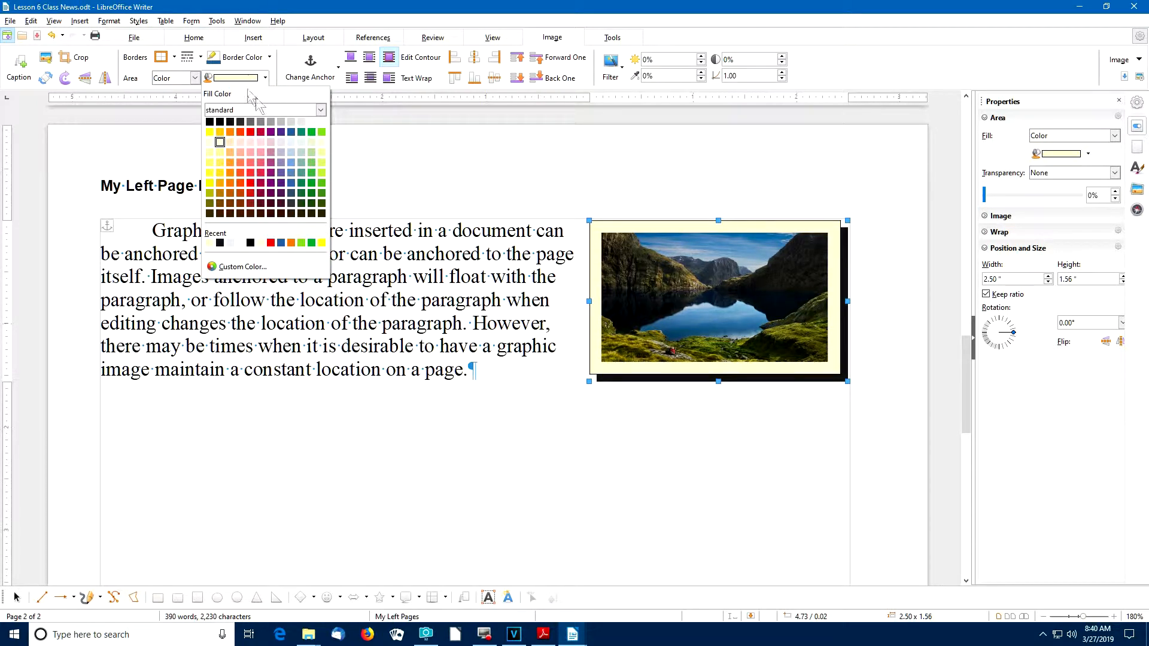
pyautogui.click(311, 142)
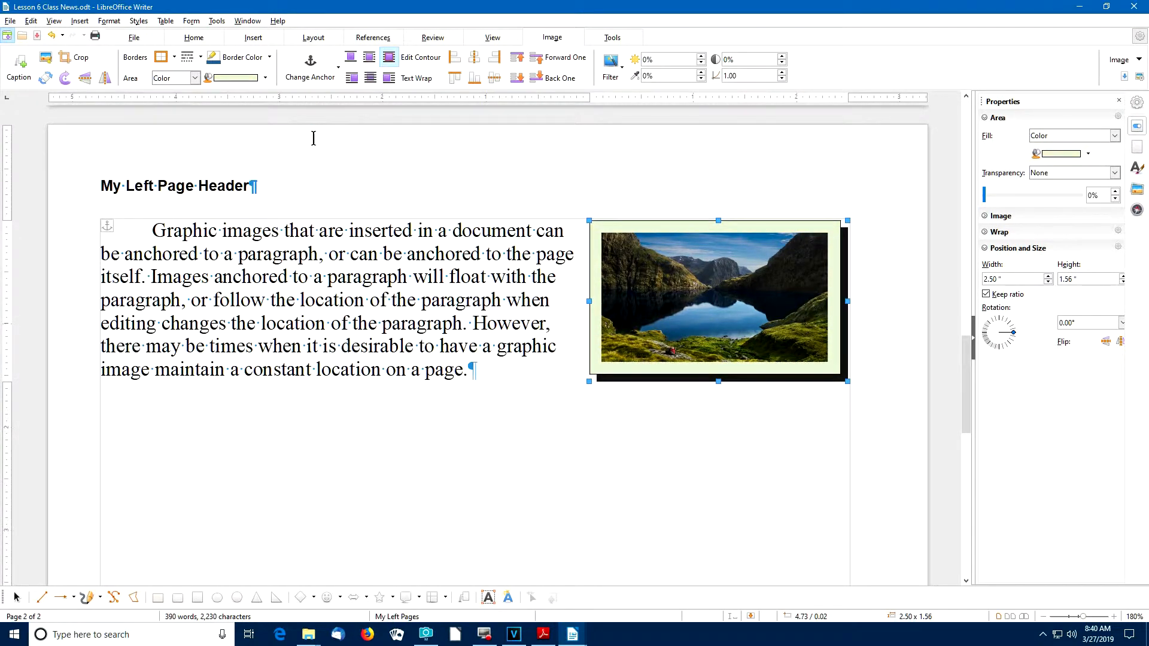
pyautogui.click(241, 79)
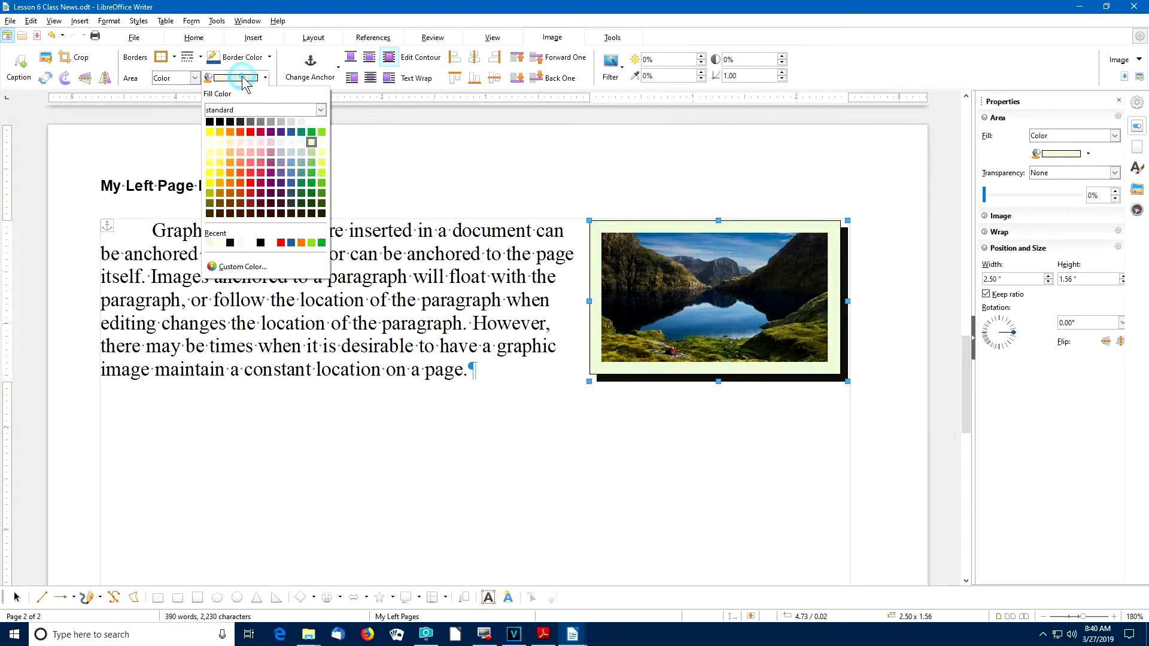
pyautogui.click(210, 142)
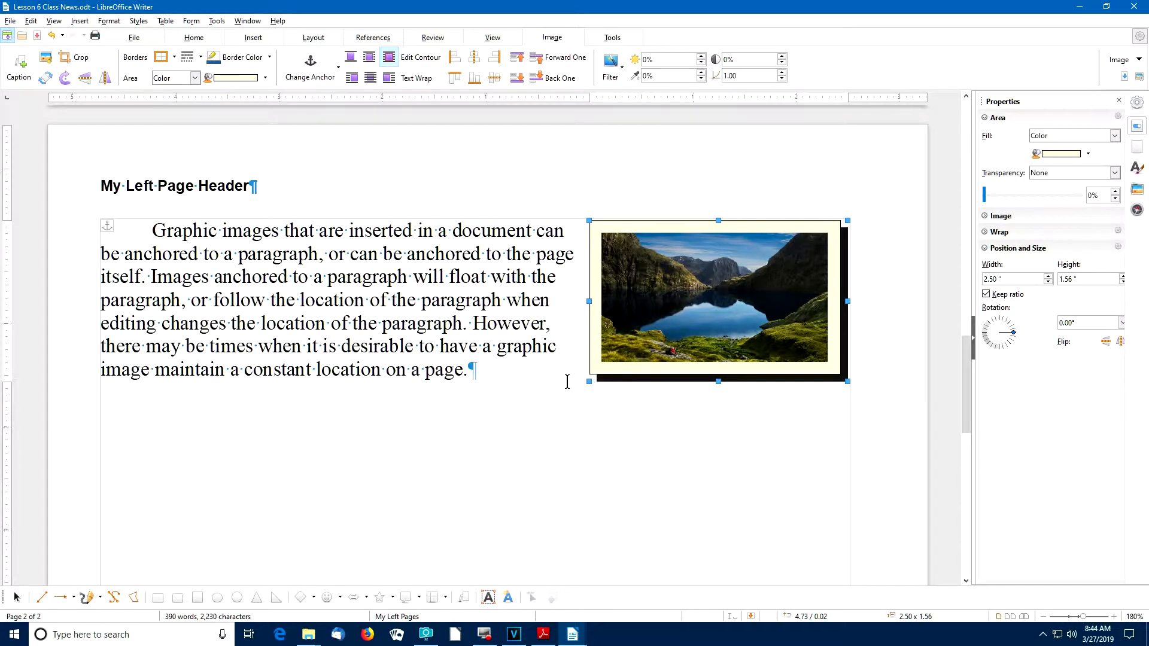
# - Add two empty paragraphs after the text beside the lake image and check that the Drawing toolbar is enabled
pyautogui.click(485, 372)
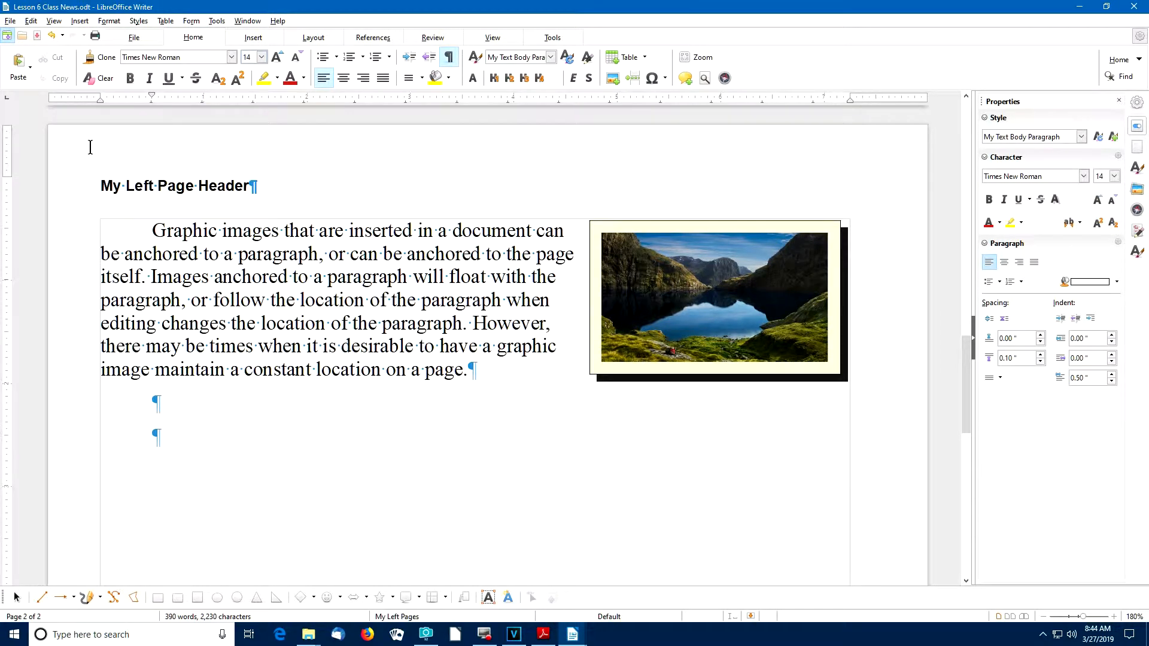
pyautogui.click(60, 22)
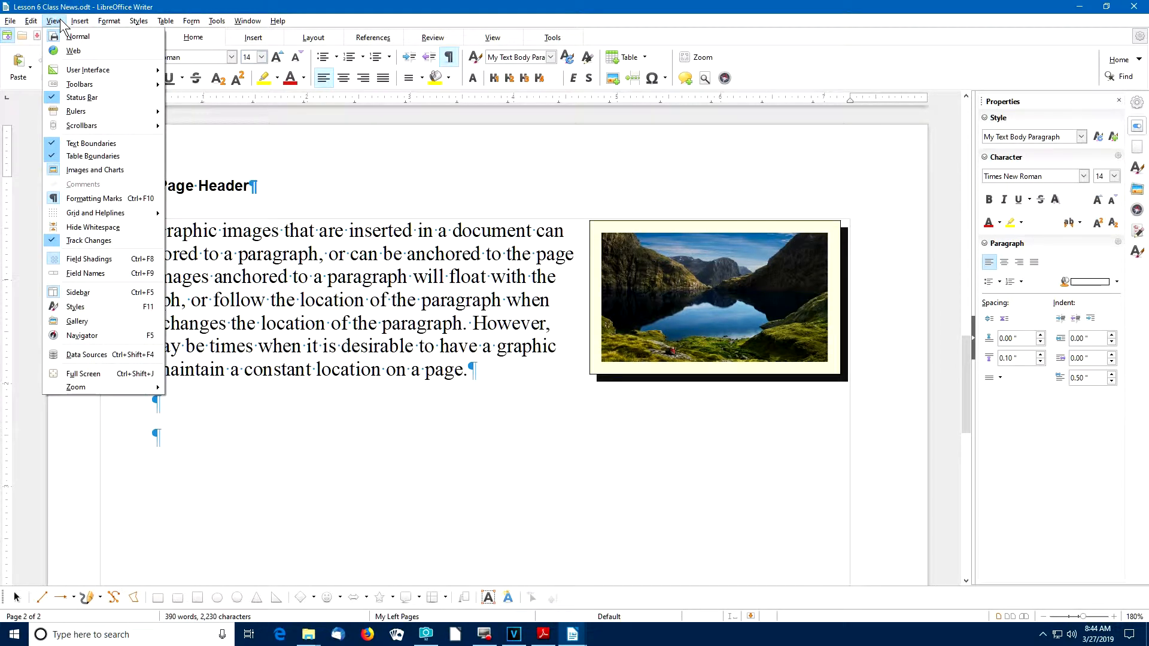
pyautogui.moveTo(94, 84)
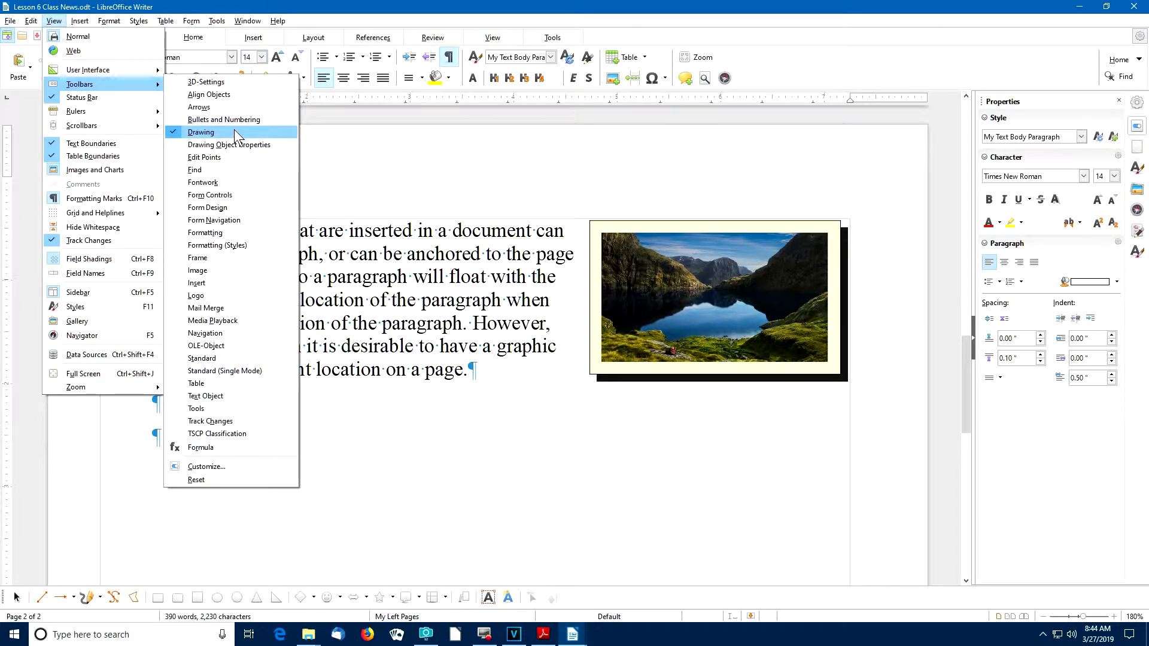
pyautogui.click(354, 142)
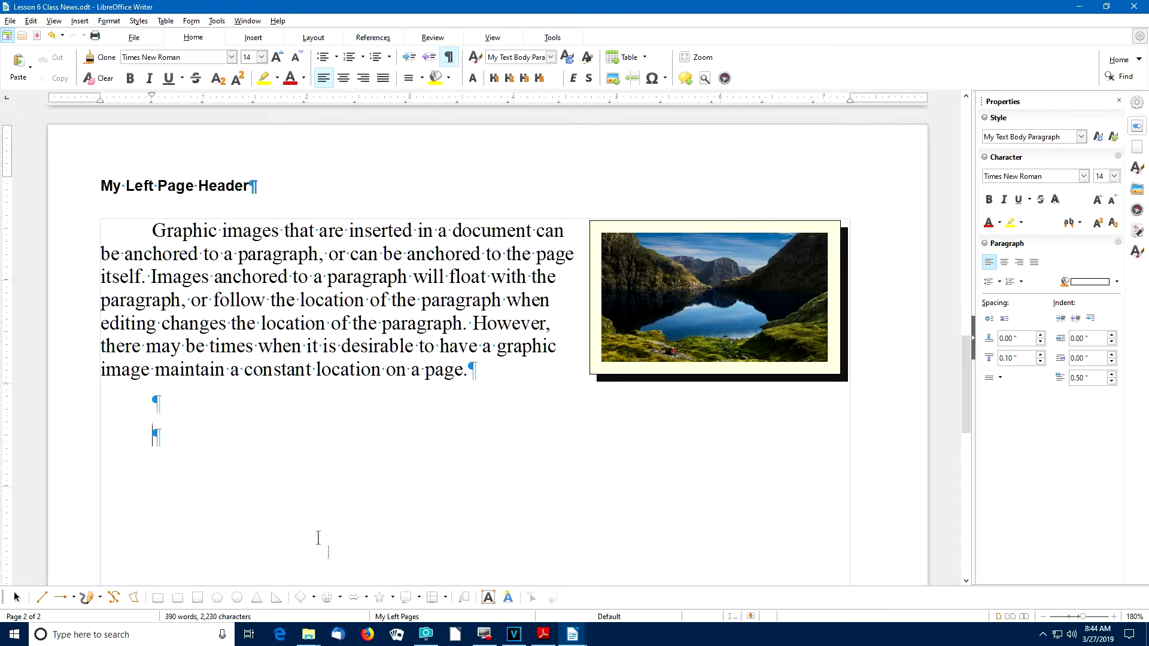
# - Draw a smiley face symbol about 1.56" wide and 1.46" high below the paragraph
pyautogui.click(339, 598)
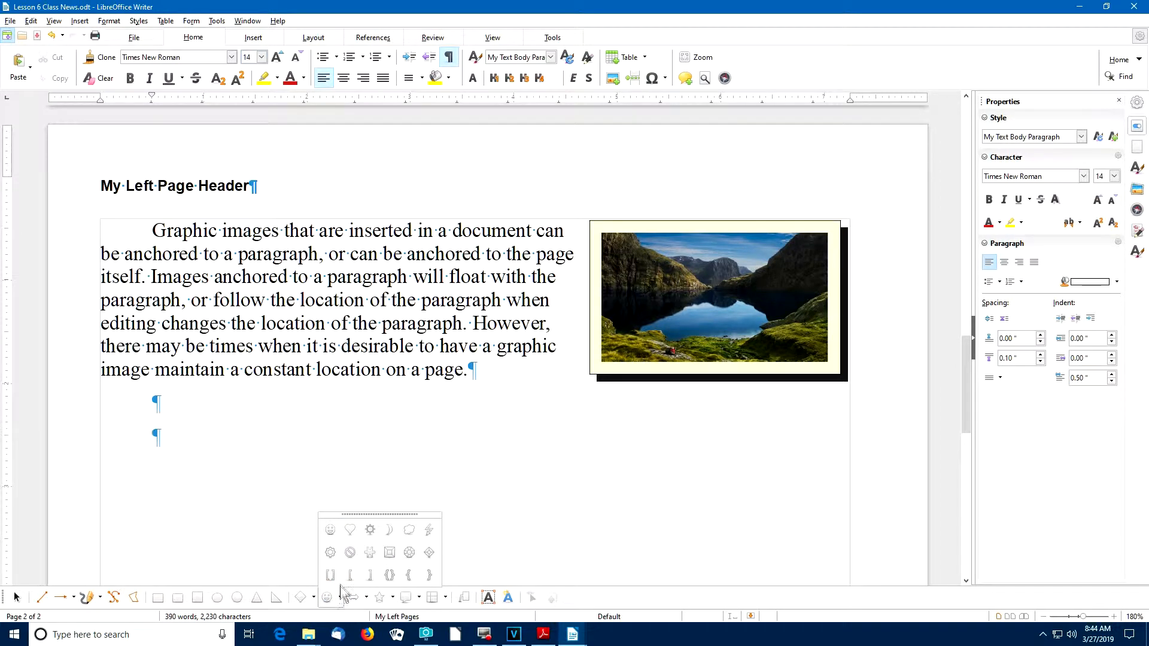
pyautogui.click(329, 531)
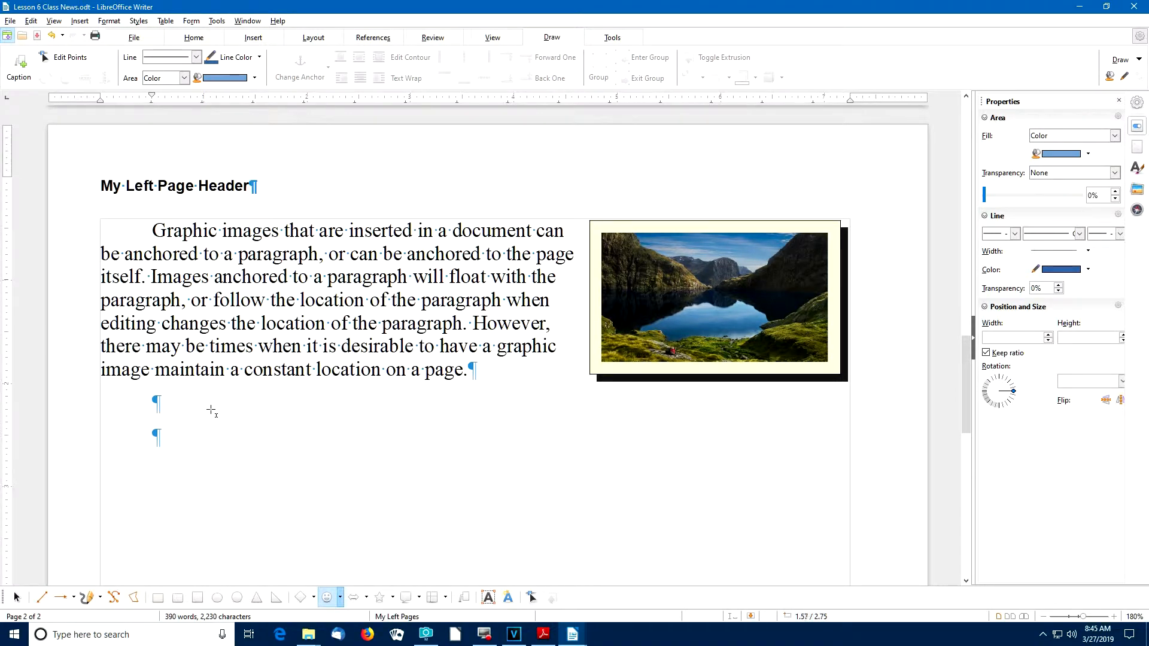
pyautogui.moveTo(210, 410); pyautogui.dragTo(372, 560)
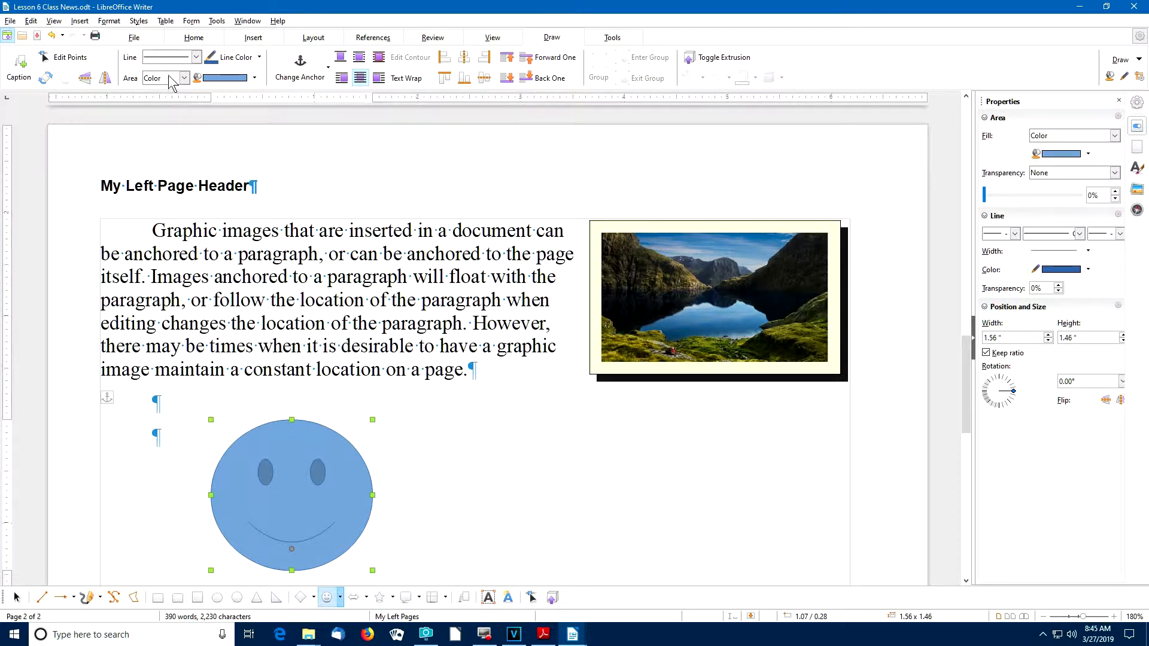
# - Give the smiley face a yellow fill and a black outline, keeping the continuous line style
pyautogui.click(254, 78)
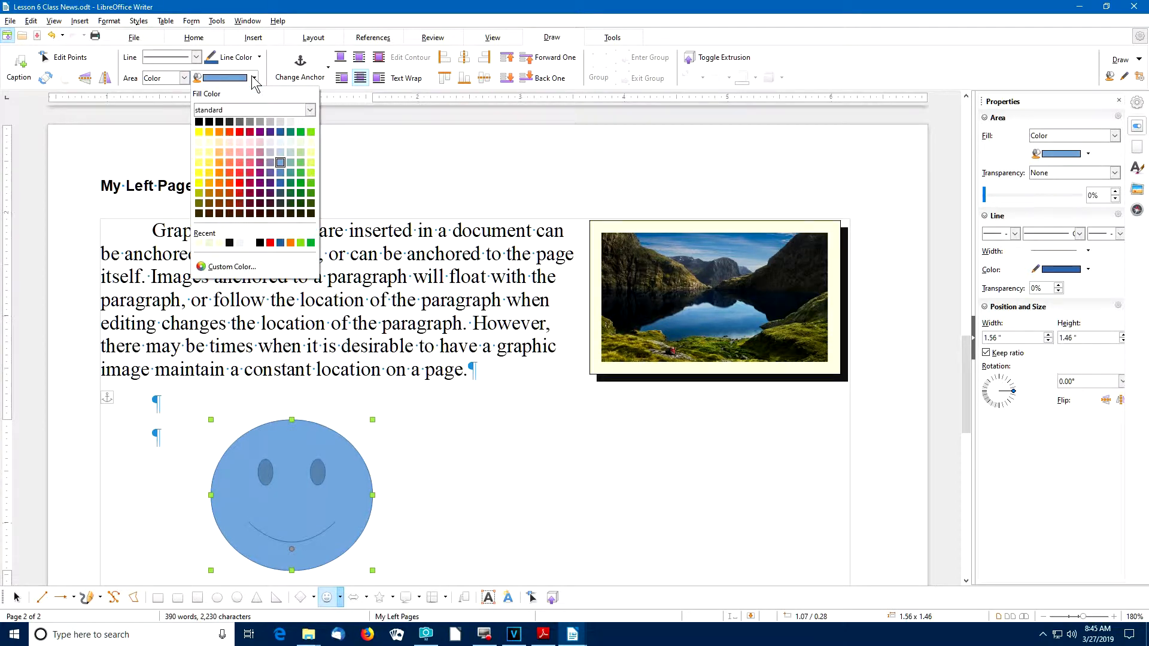
pyautogui.click(200, 132)
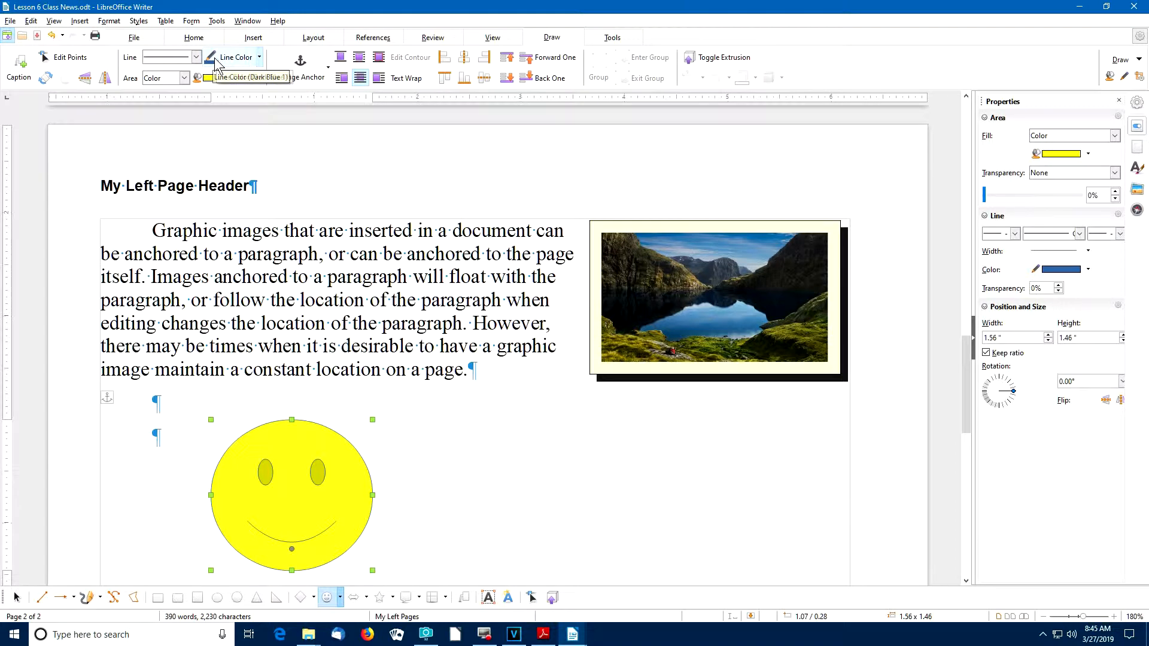
pyautogui.click(260, 58)
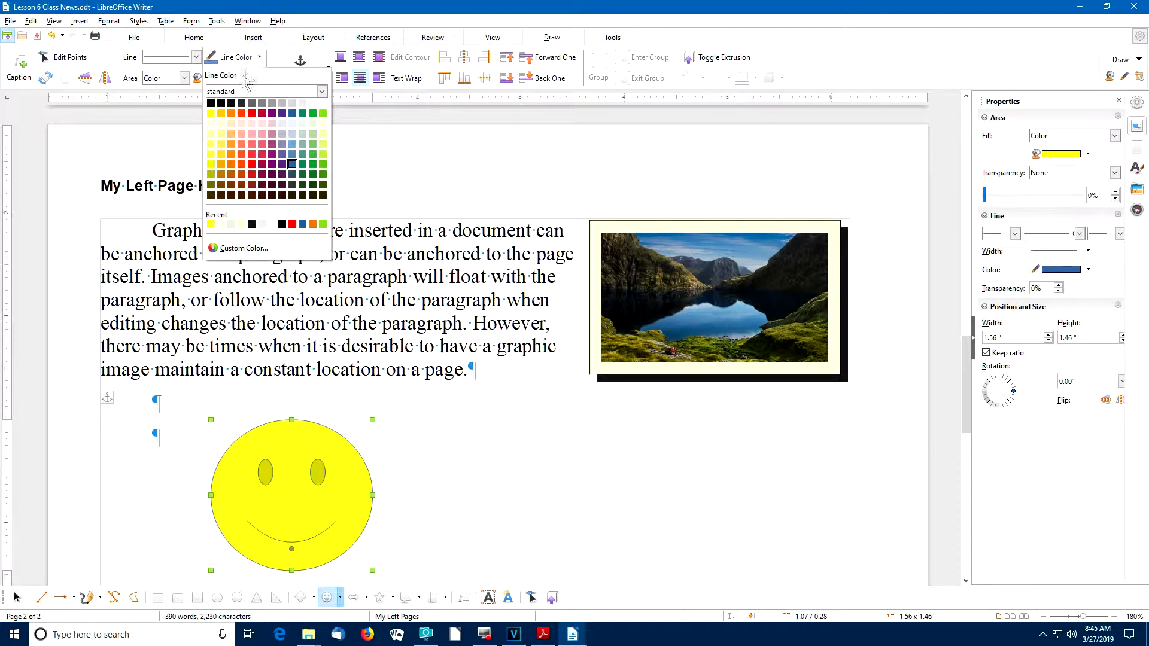
pyautogui.click(216, 105)
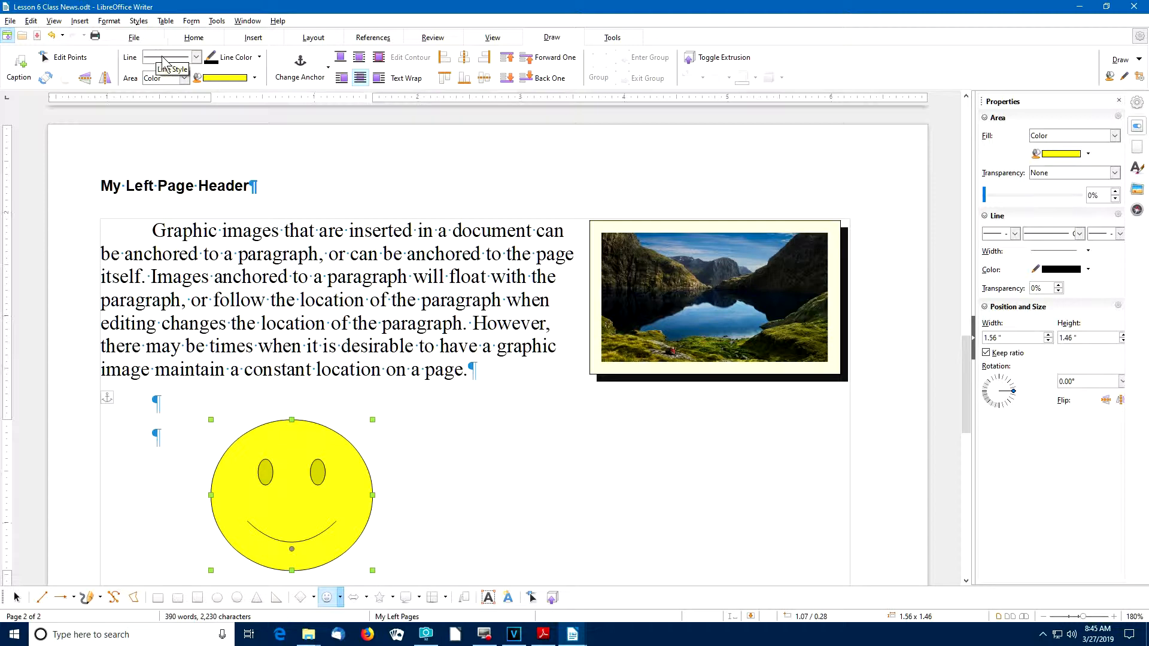
pyautogui.click(196, 58)
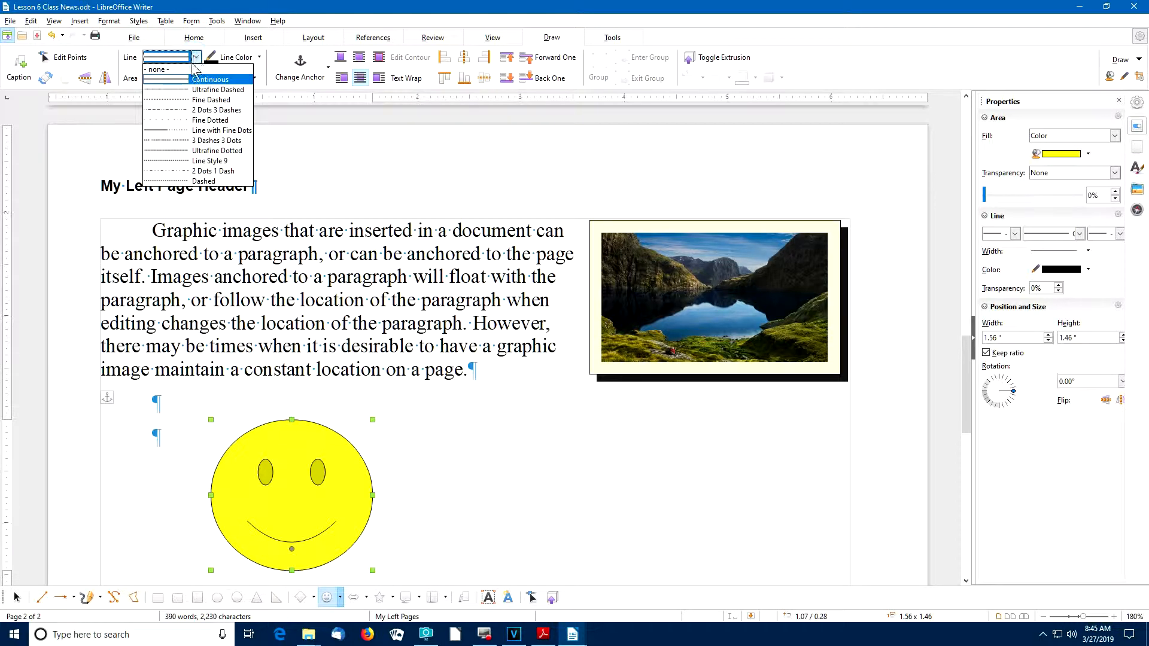
pyautogui.click(178, 60)
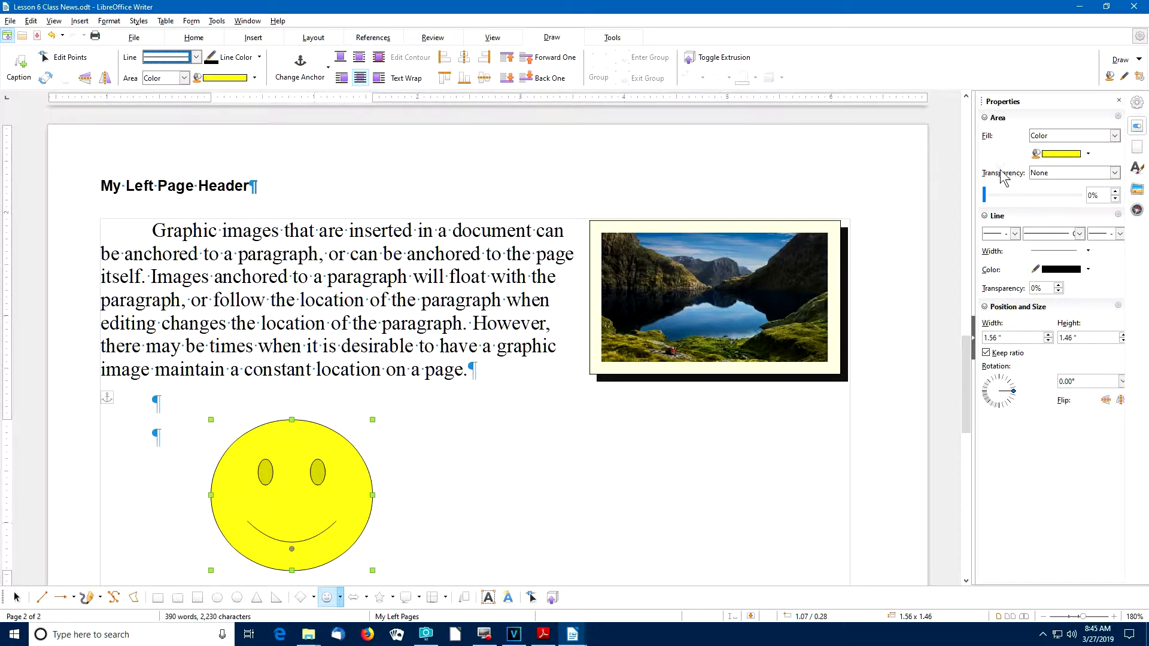
# - Set the smiley face's outline width to 1.5 pt and move the shape down and to the right on the page
pyautogui.click(1137, 102)
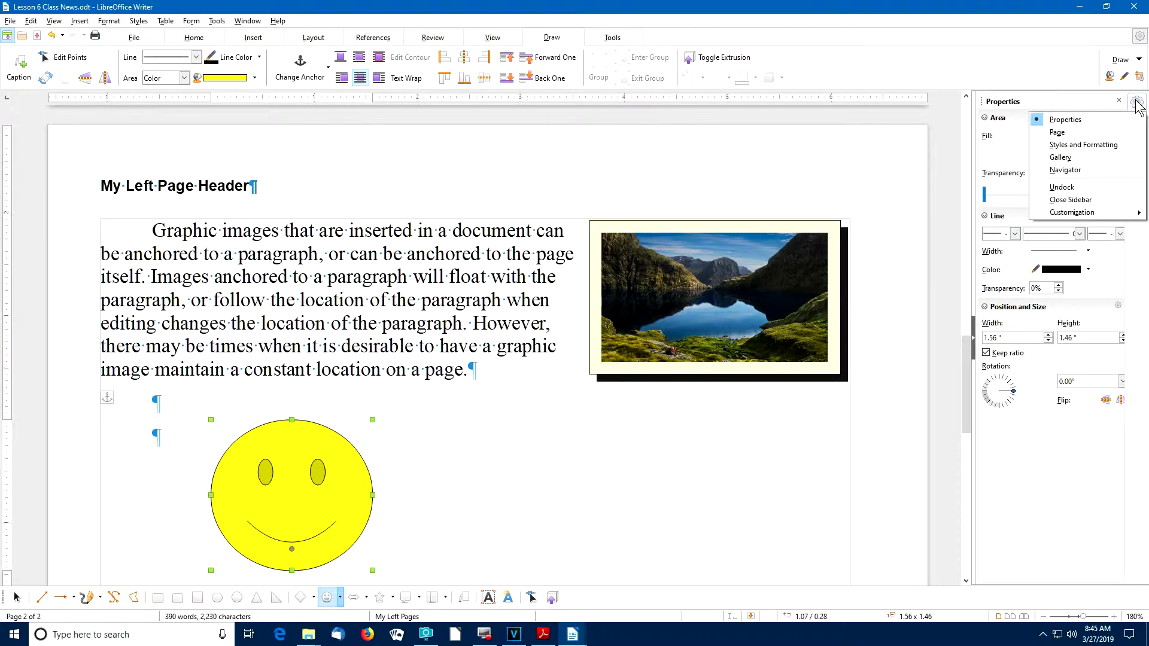
pyautogui.click(1082, 116)
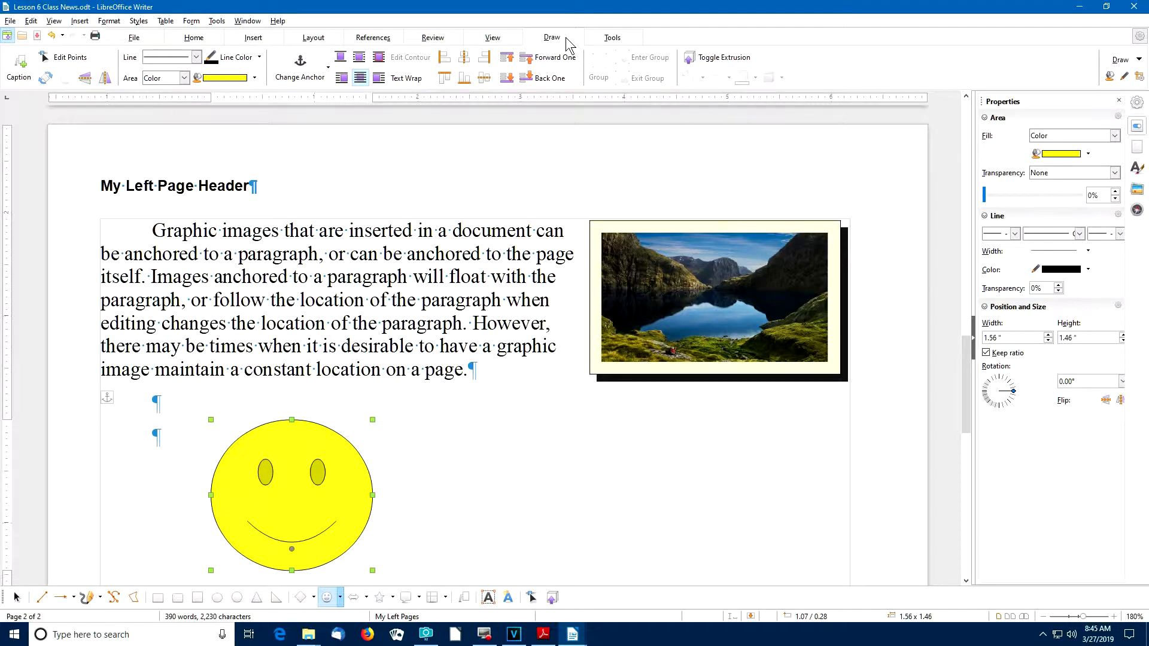
pyautogui.click(1063, 250)
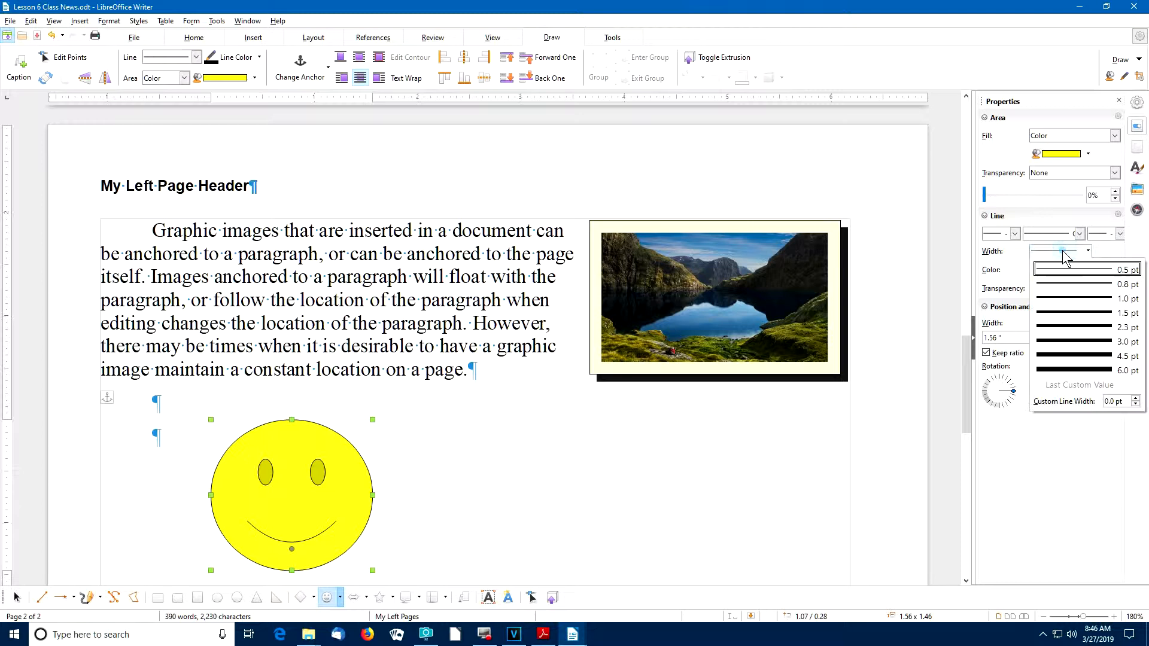
pyautogui.click(1065, 311)
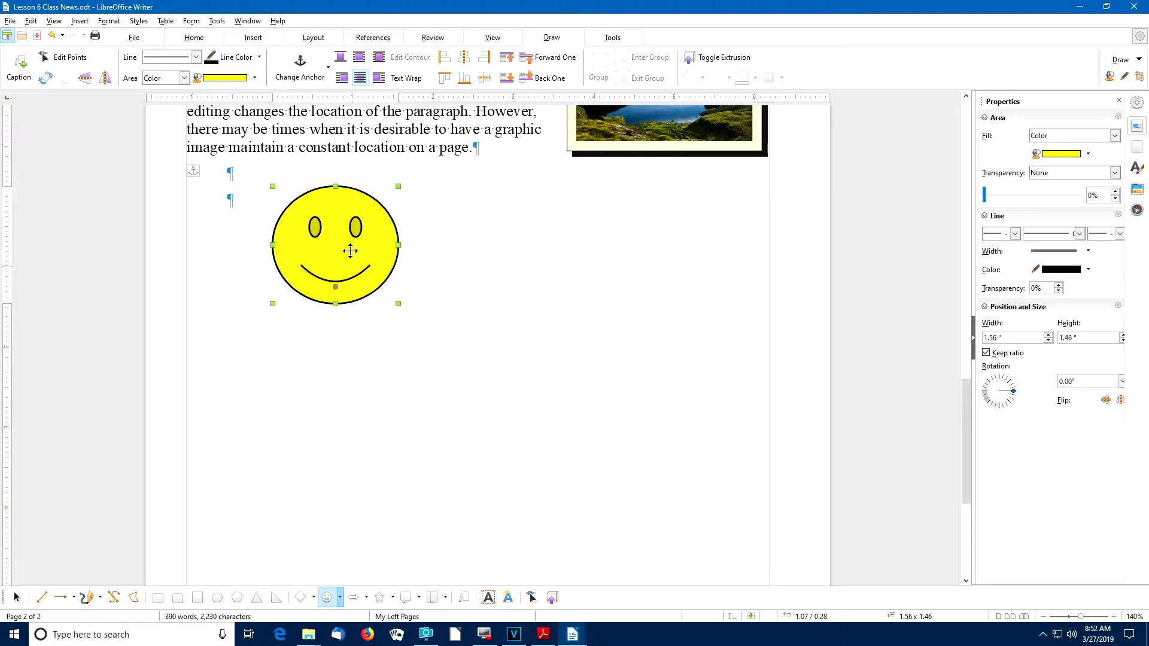
pyautogui.moveTo(351, 251); pyautogui.dragTo(506, 363)
pyautogui.moveTo(570, 432); pyautogui.dragTo(575, 444)
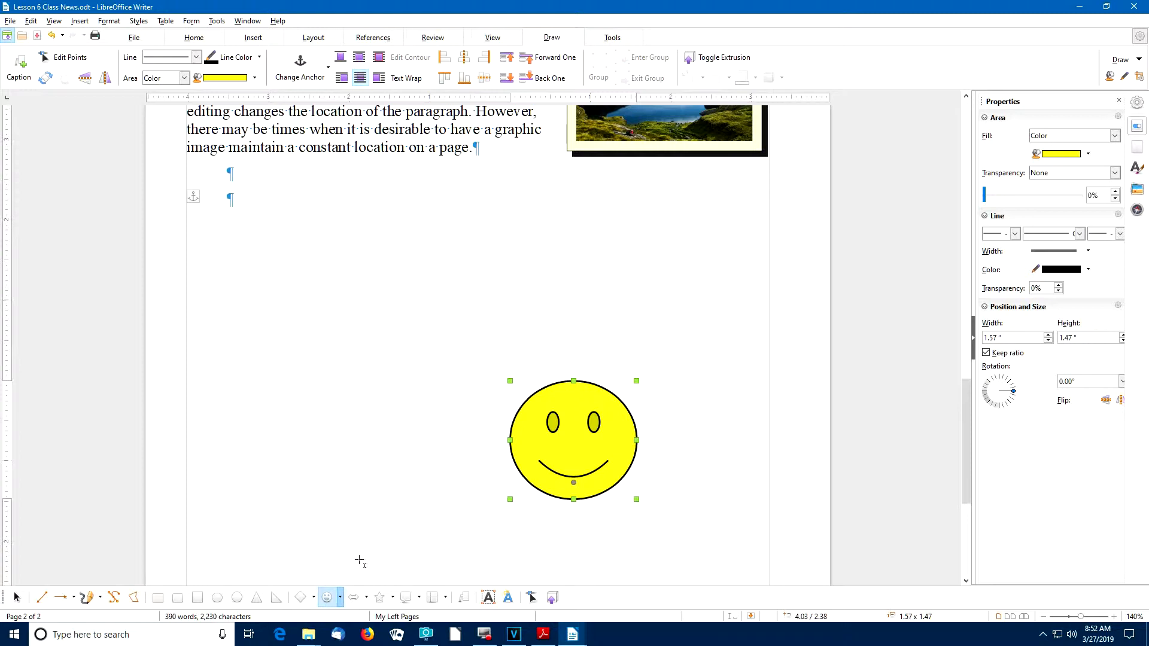
# - Draw a cloud callout about 1.70" by 0.86" above the smiley face and aim its bubble tail at the top of the head
pyautogui.click(419, 598)
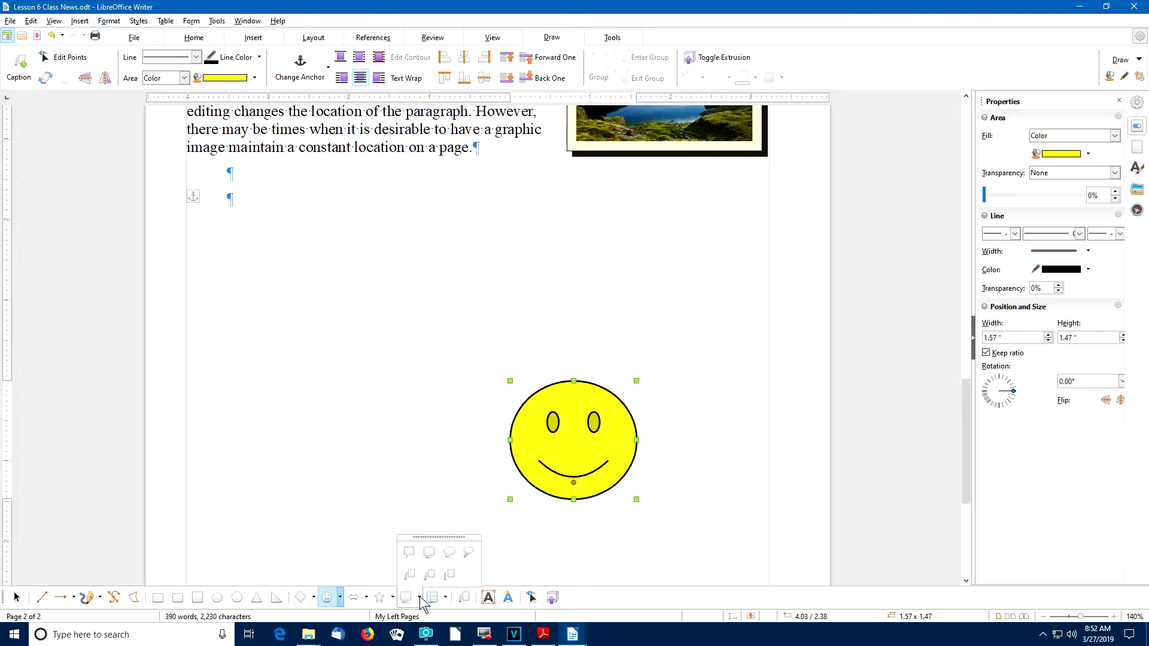
pyautogui.click(470, 557)
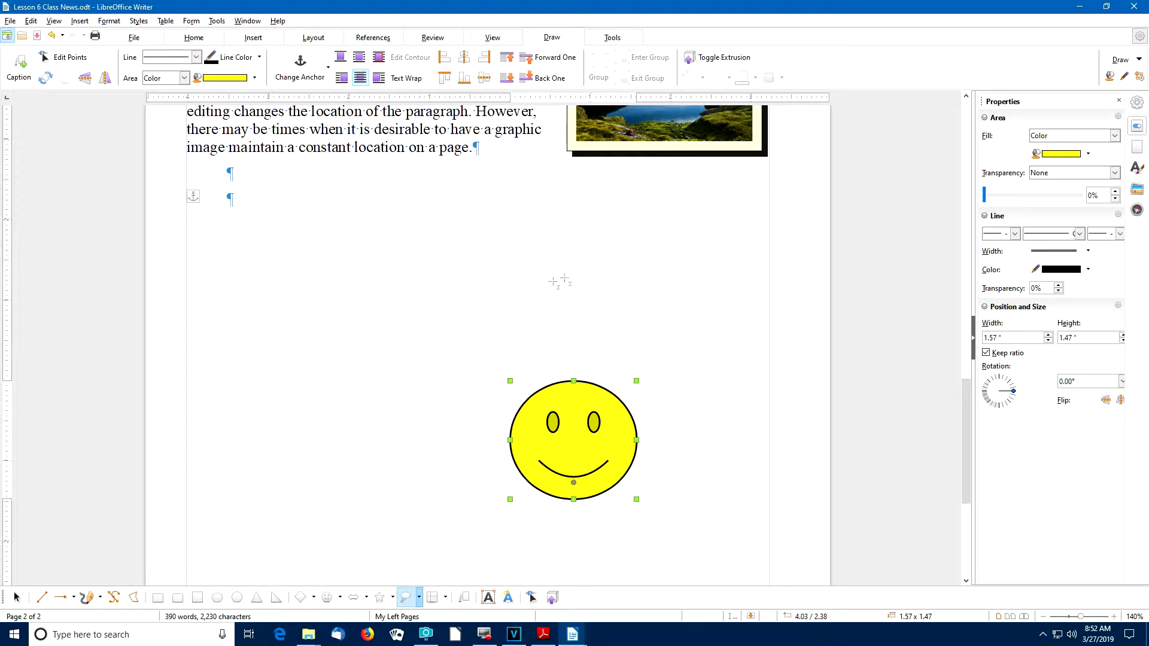
pyautogui.moveTo(578, 254)
pyautogui.mouseDown()
pyautogui.moveTo(671, 327)
pyautogui.moveTo(716, 325)
pyautogui.mouseUp()
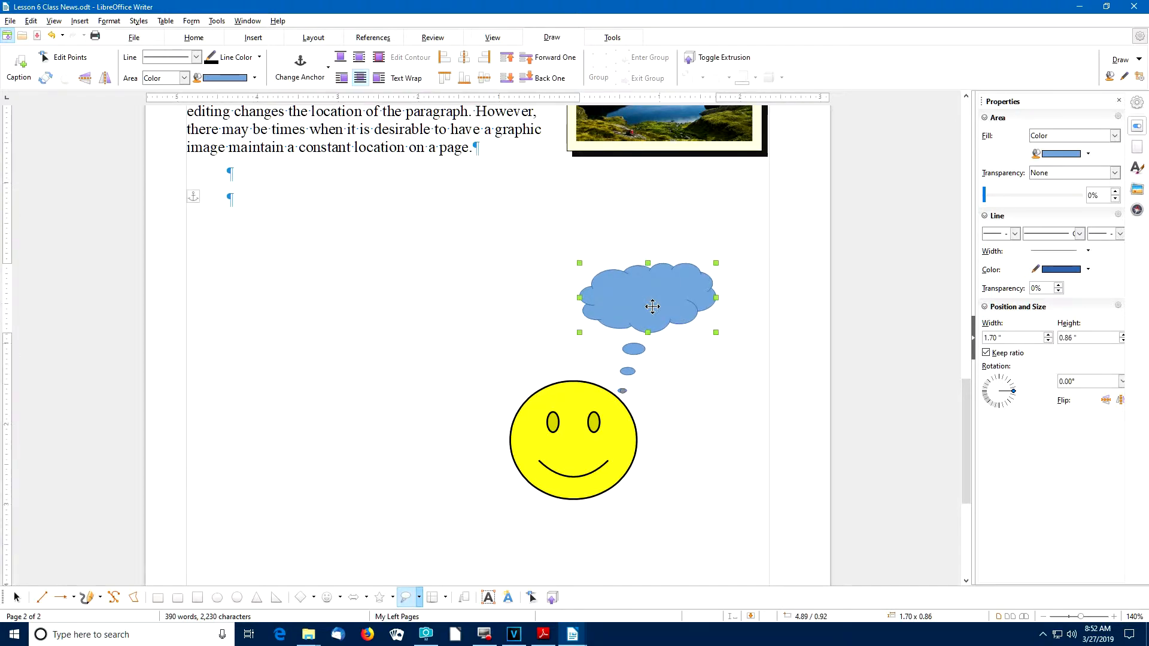
pyautogui.moveTo(653, 307)
pyautogui.mouseDown()
pyautogui.moveTo(645, 294)
pyautogui.moveTo(626, 296)
pyautogui.moveTo(641, 294)
pyautogui.mouseUp()
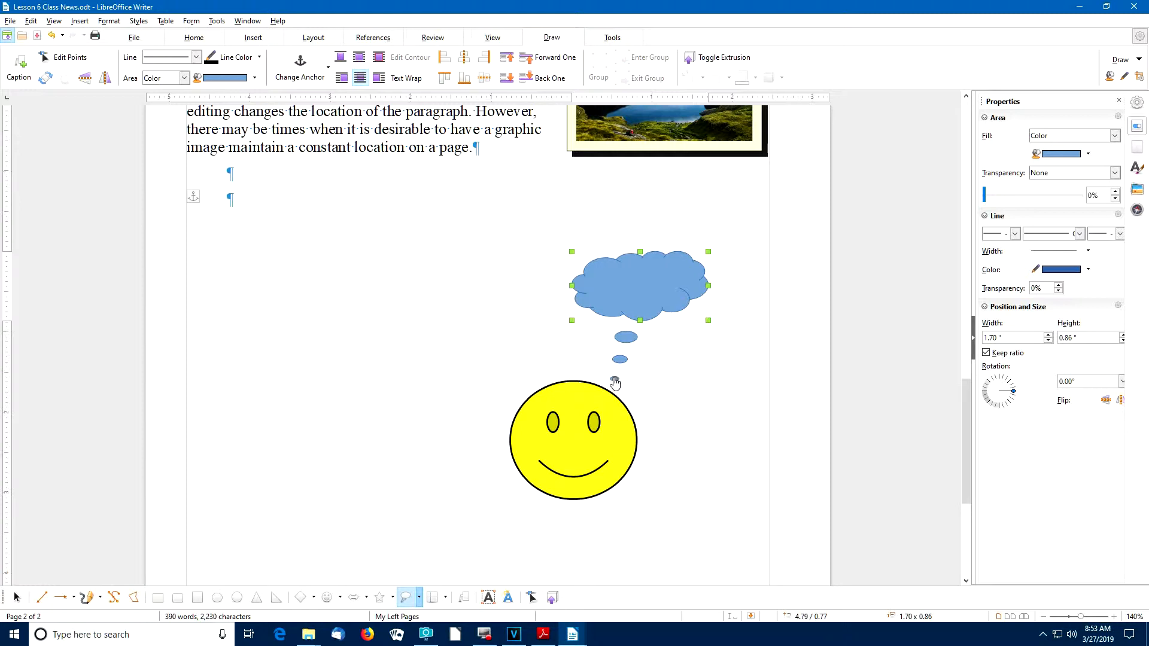
pyautogui.moveTo(615, 379); pyautogui.dragTo(592, 384)
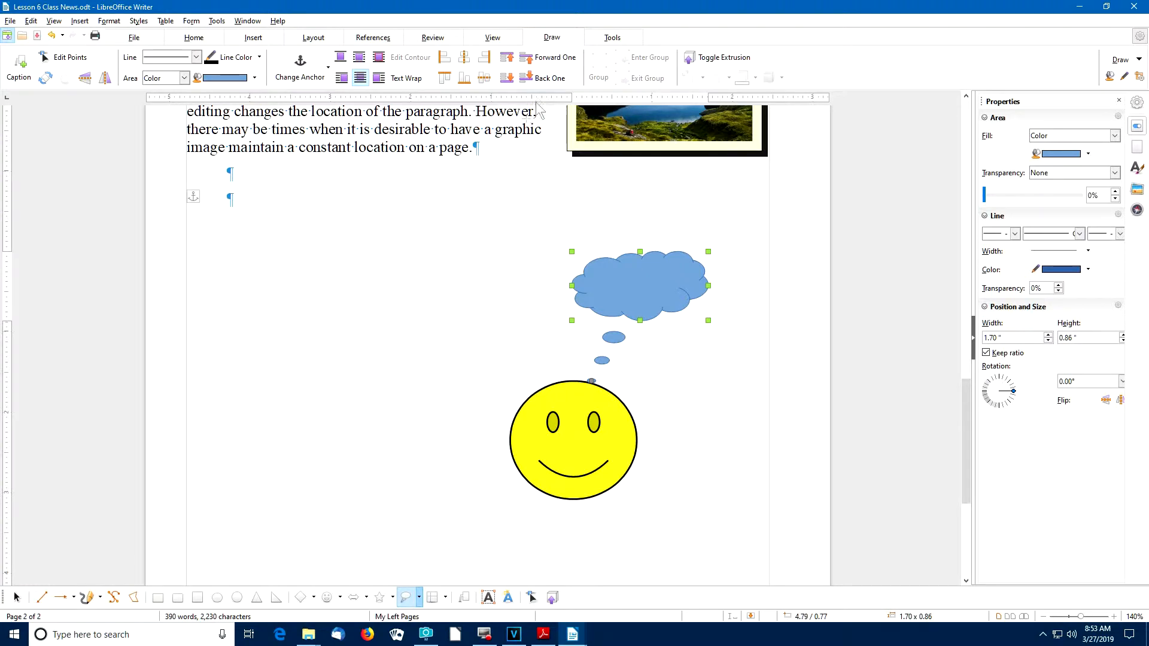
# - Give the cloud callout a black outline and a white fill
pyautogui.click(218, 58)
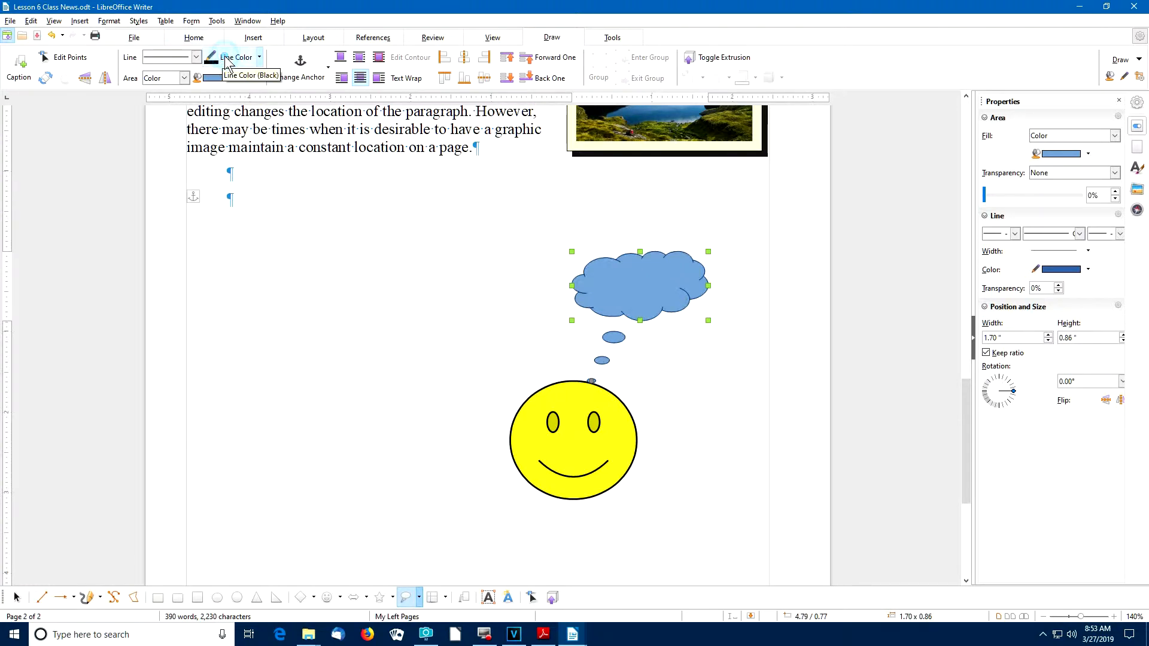
pyautogui.click(260, 57)
pyautogui.click(211, 103)
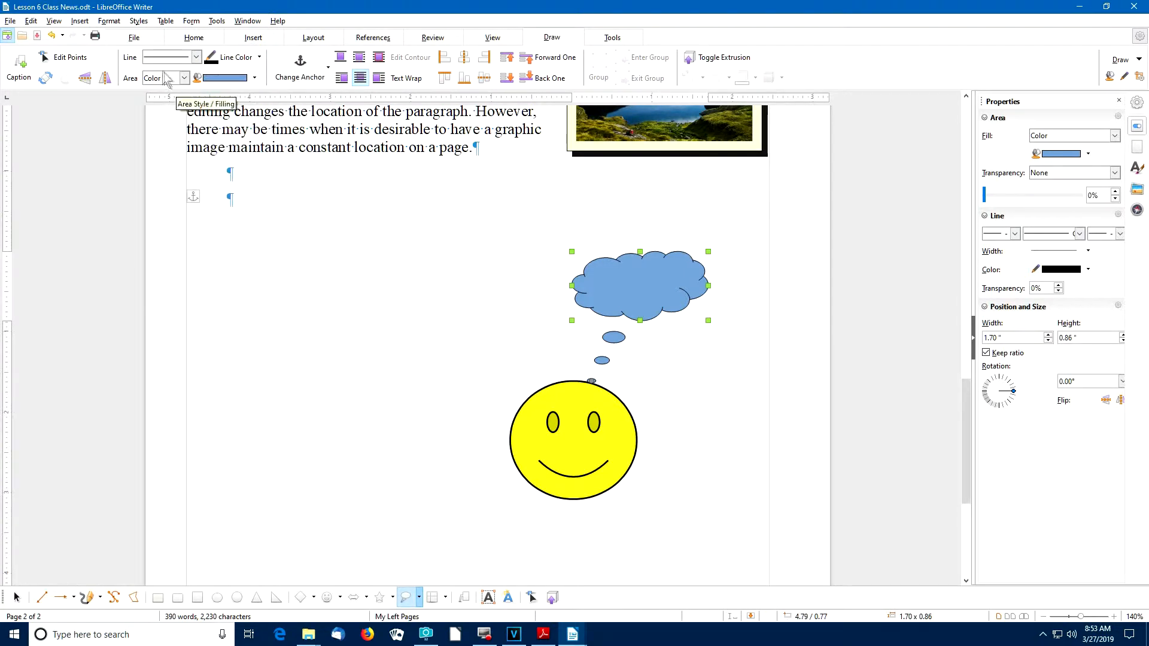
pyautogui.click(240, 79)
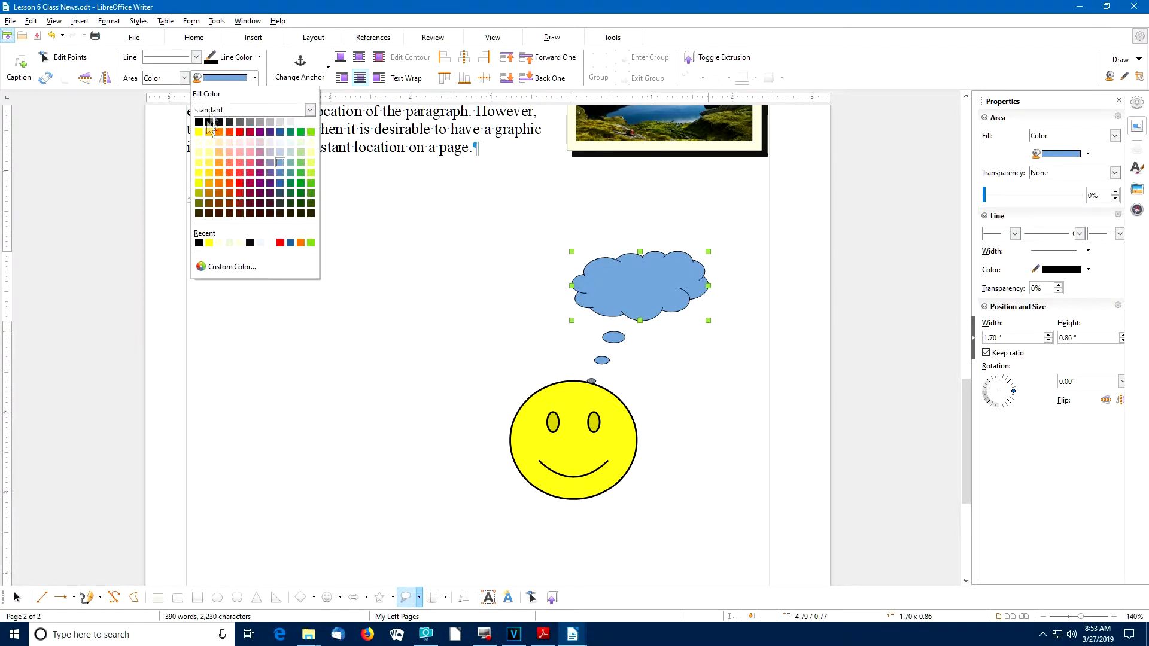
pyautogui.click(306, 120)
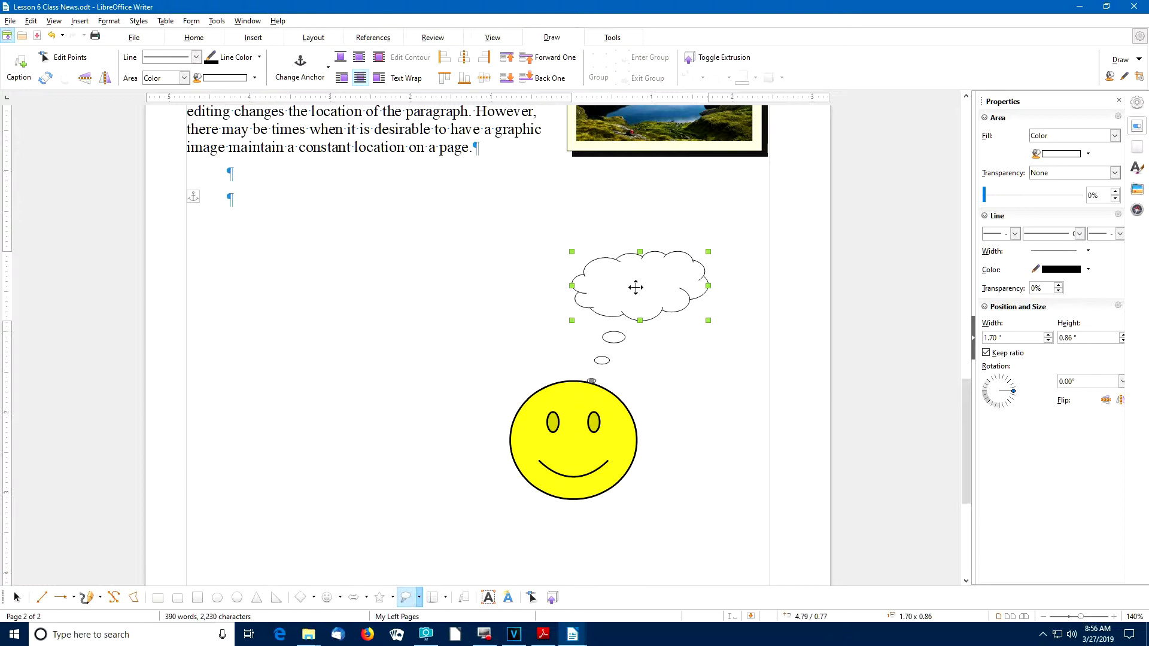
# - Add the text "Hello!" inside the cloud callout and make it bold
pyautogui.click(737, 302)
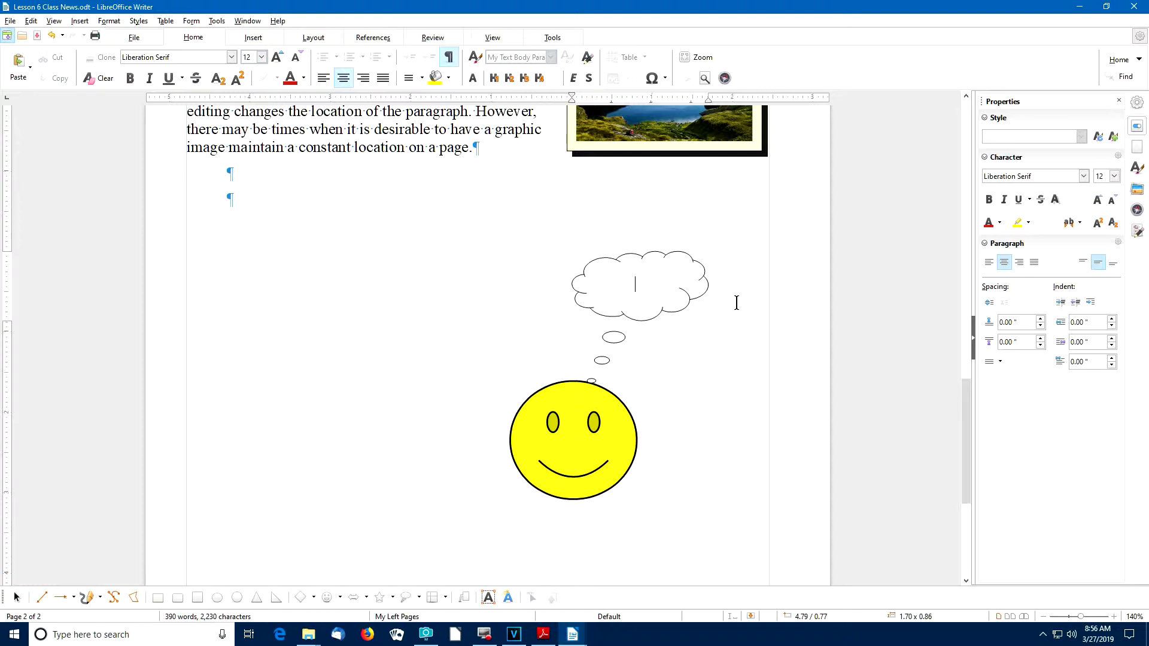
pyautogui.write('Hello!')
pyautogui.moveTo(711, 300); pyautogui.dragTo(563, 280)
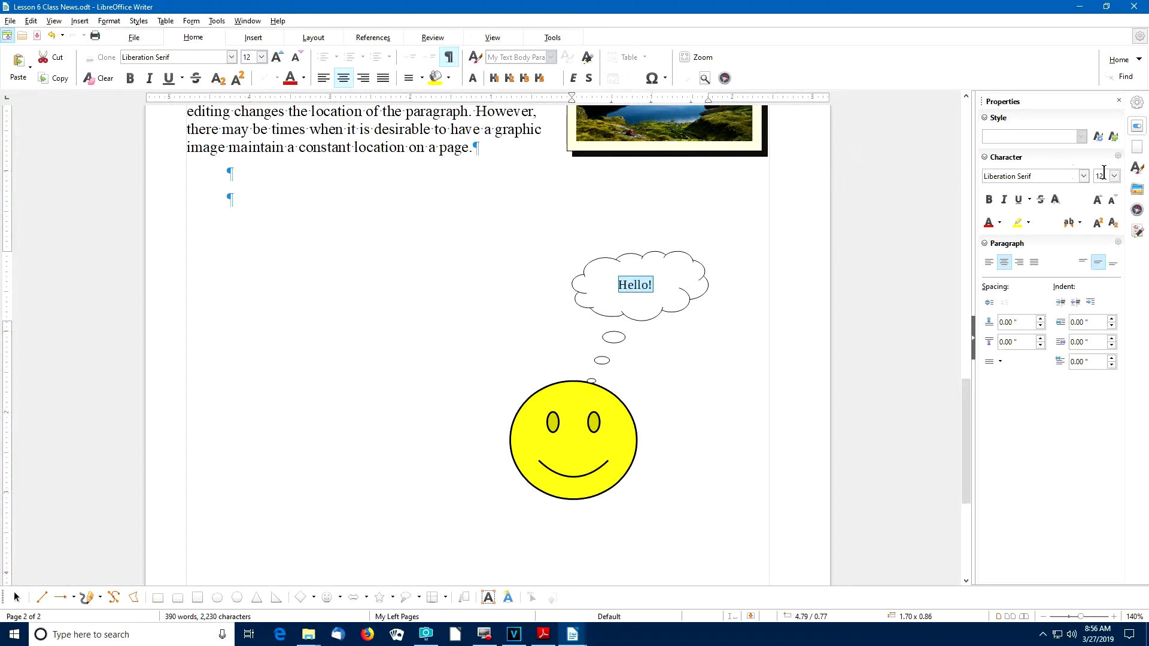
pyautogui.click(987, 199)
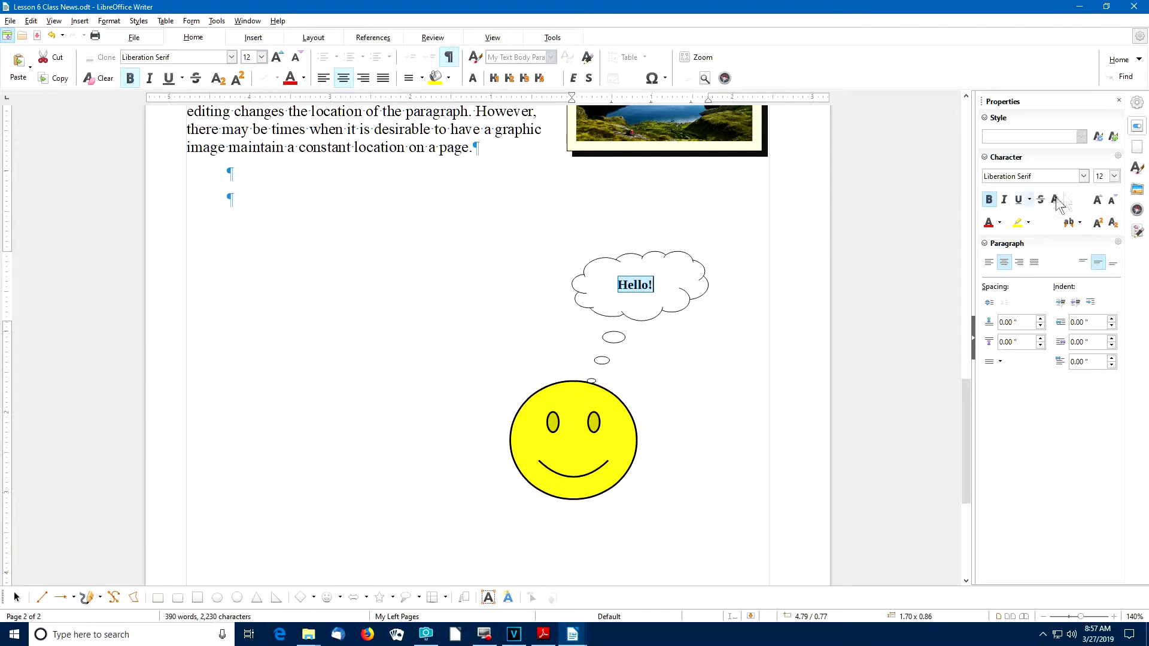
# - Format the "Hello!" text in the cloud callout as Comic Sans MS at 20 pt
pyautogui.click(1084, 175)
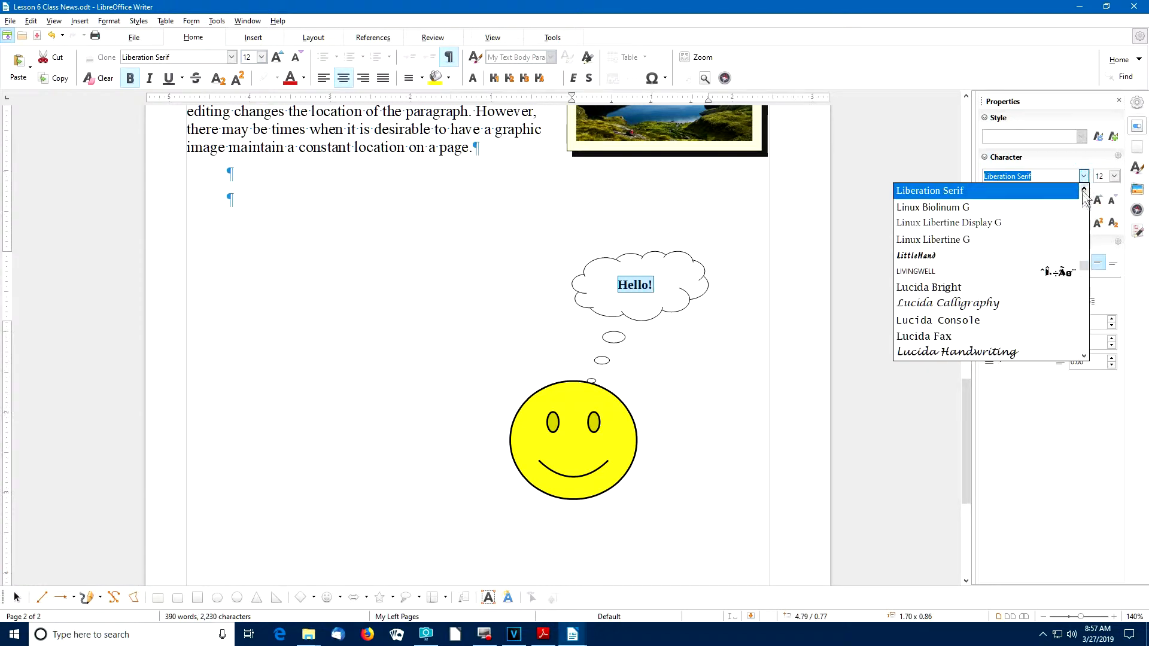
pyautogui.click(946, 237)
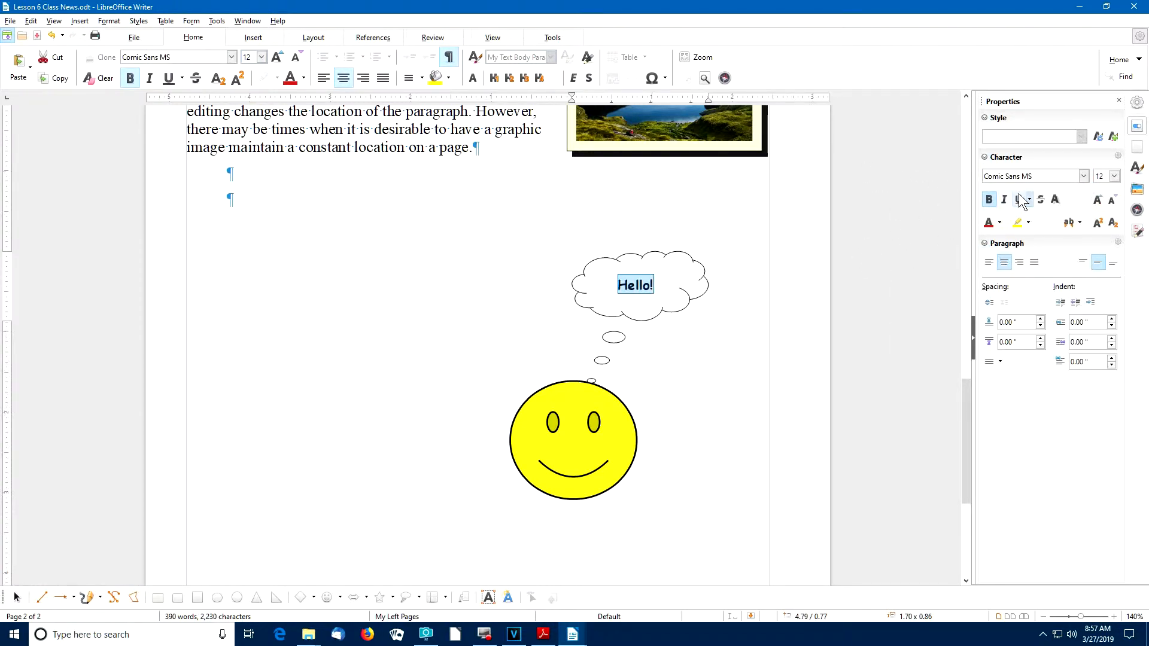
pyautogui.click(1099, 203)
pyautogui.click(1098, 203)
pyautogui.click(1099, 204)
pyautogui.click(1098, 203)
pyautogui.click(1099, 203)
pyautogui.click(1099, 203)
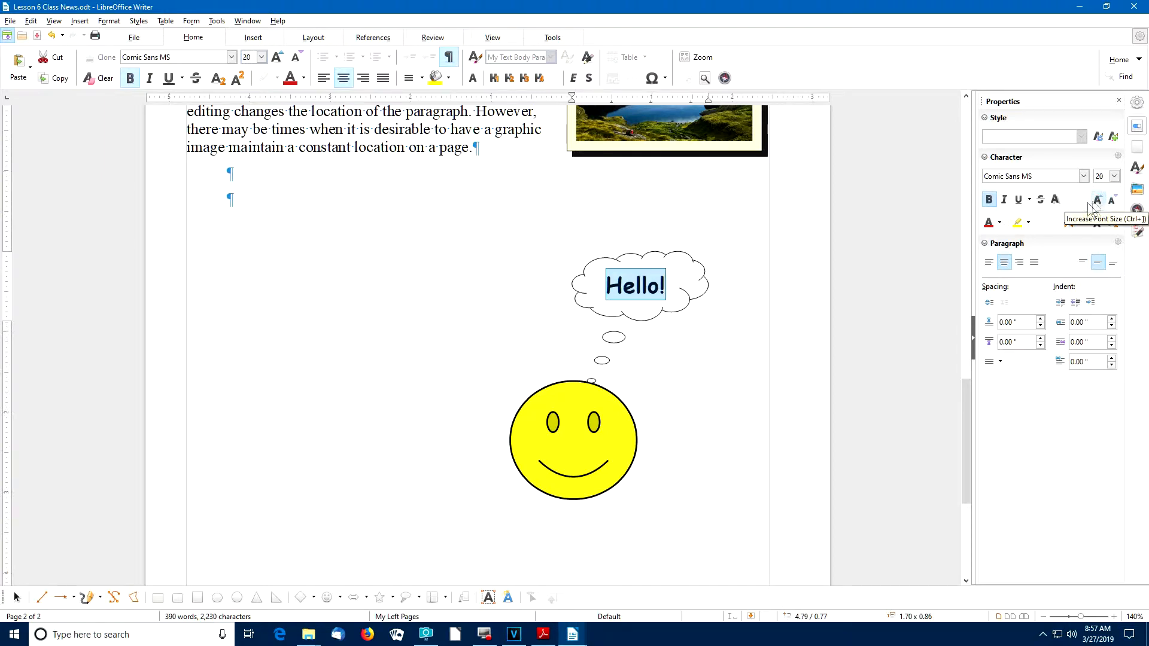
pyautogui.click(747, 311)
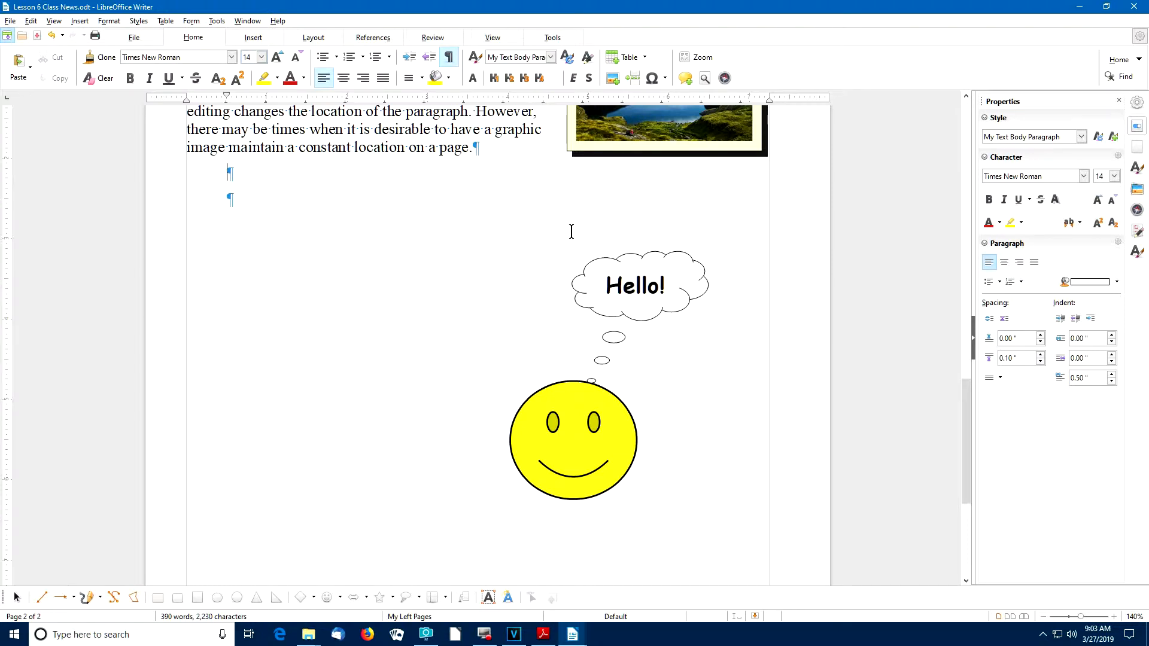
# - Apply optimal text wrap to the smiley face and to the cloud callout so that text flows around both shapes
pyautogui.click(573, 419)
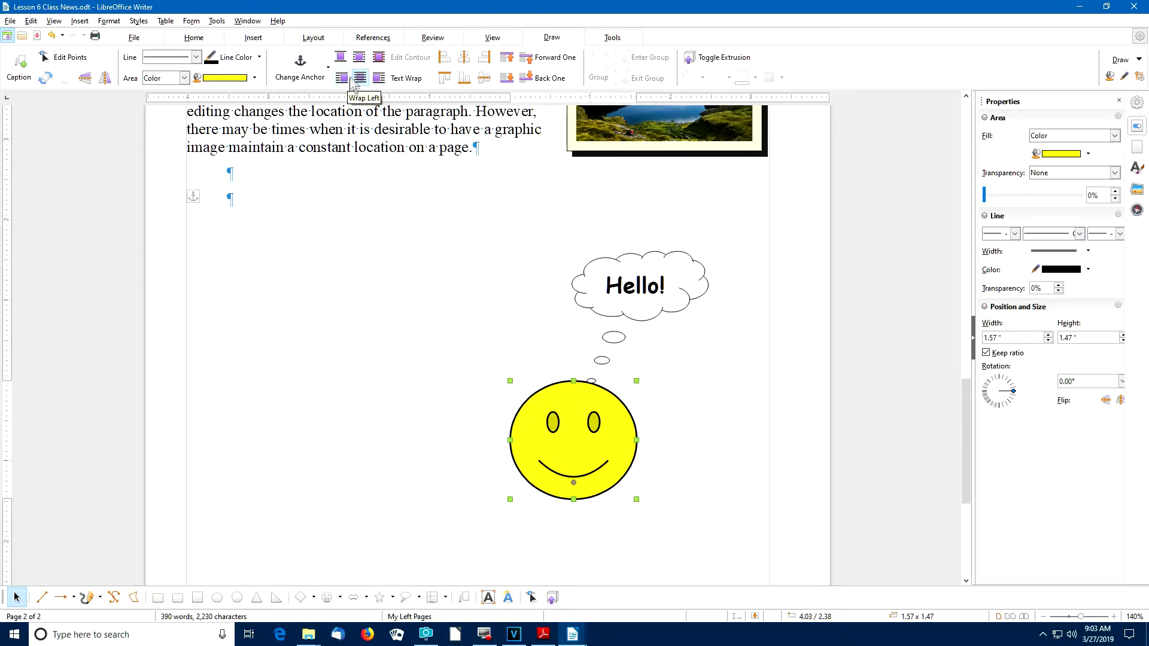
pyautogui.click(379, 58)
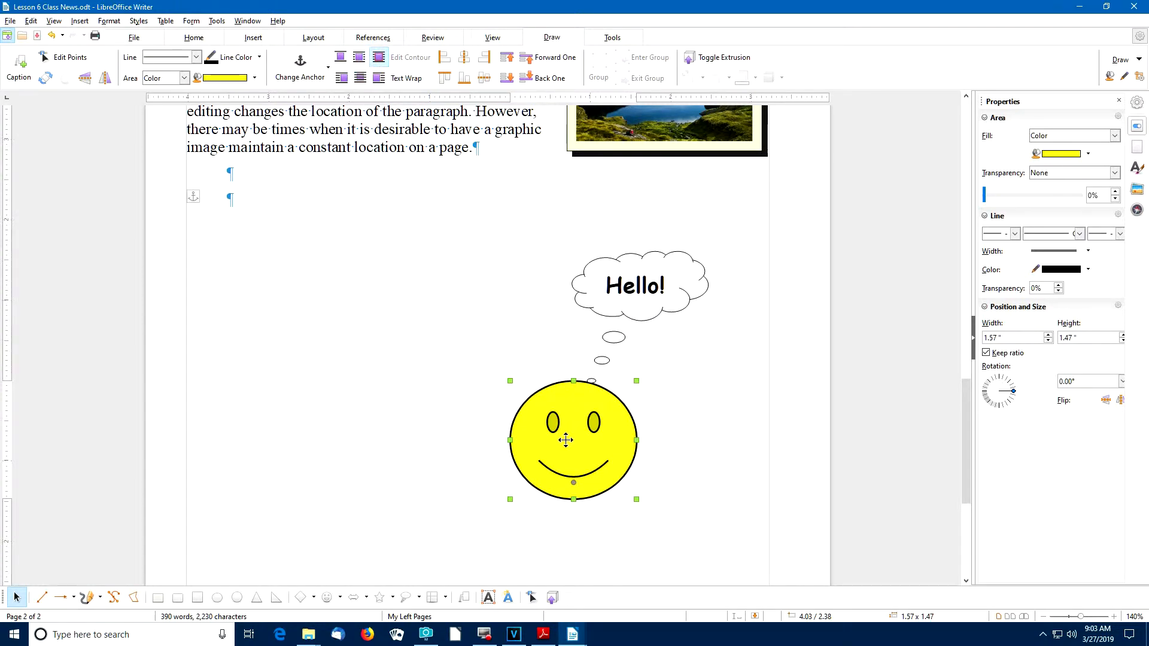
pyautogui.click(638, 274)
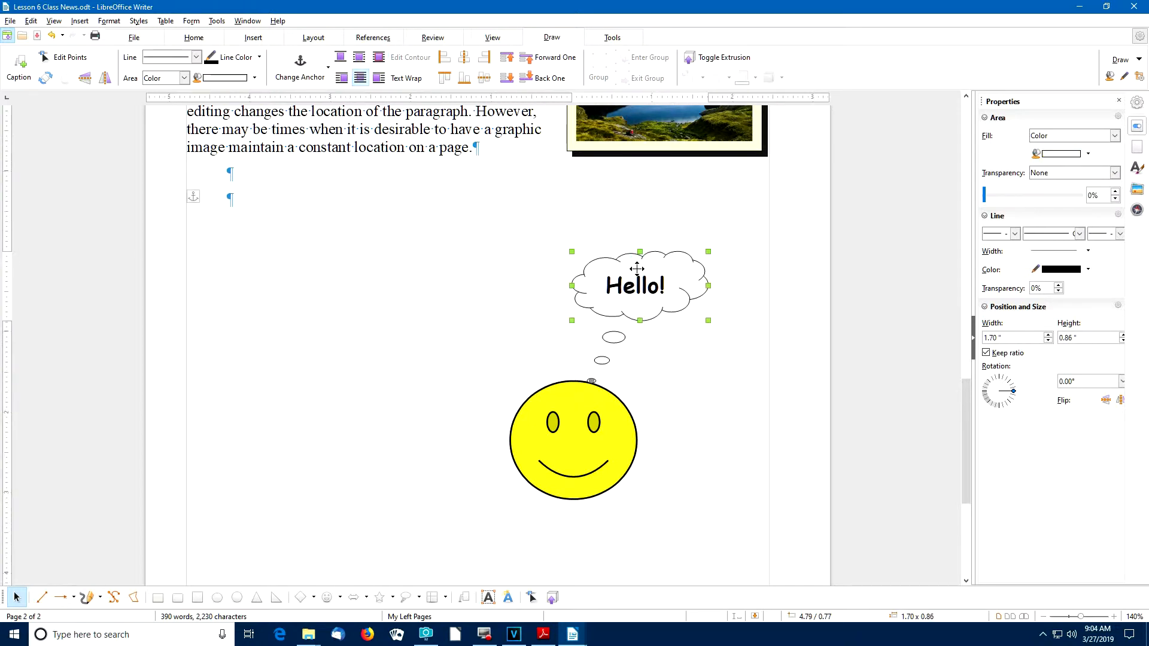
pyautogui.click(380, 58)
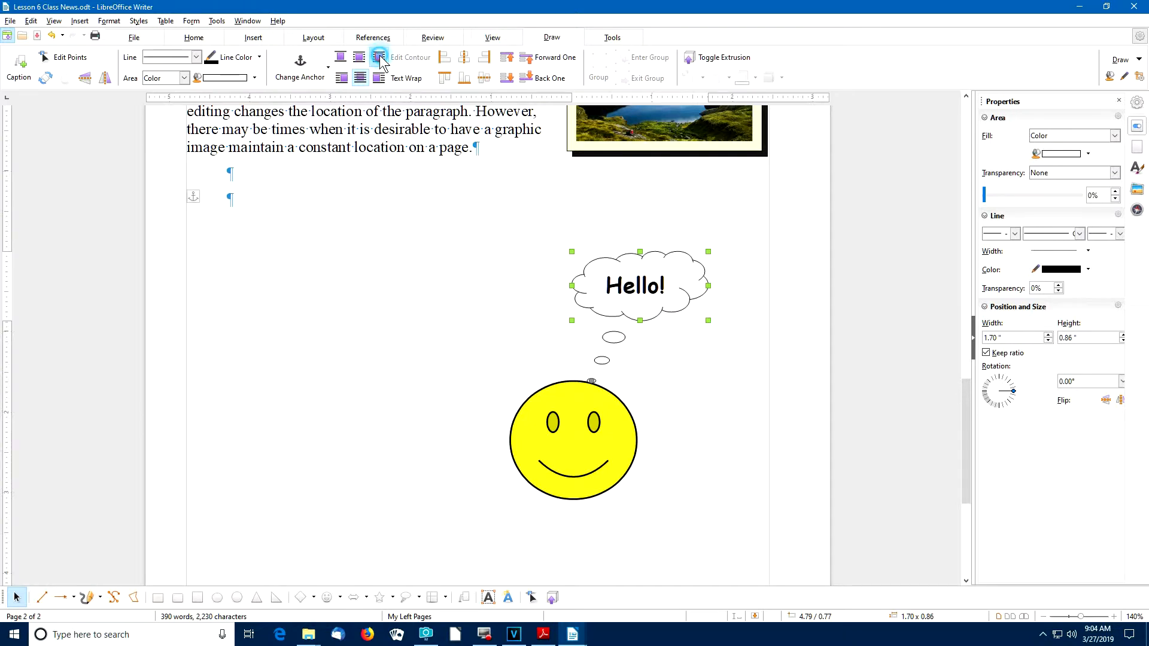
pyautogui.click(452, 261)
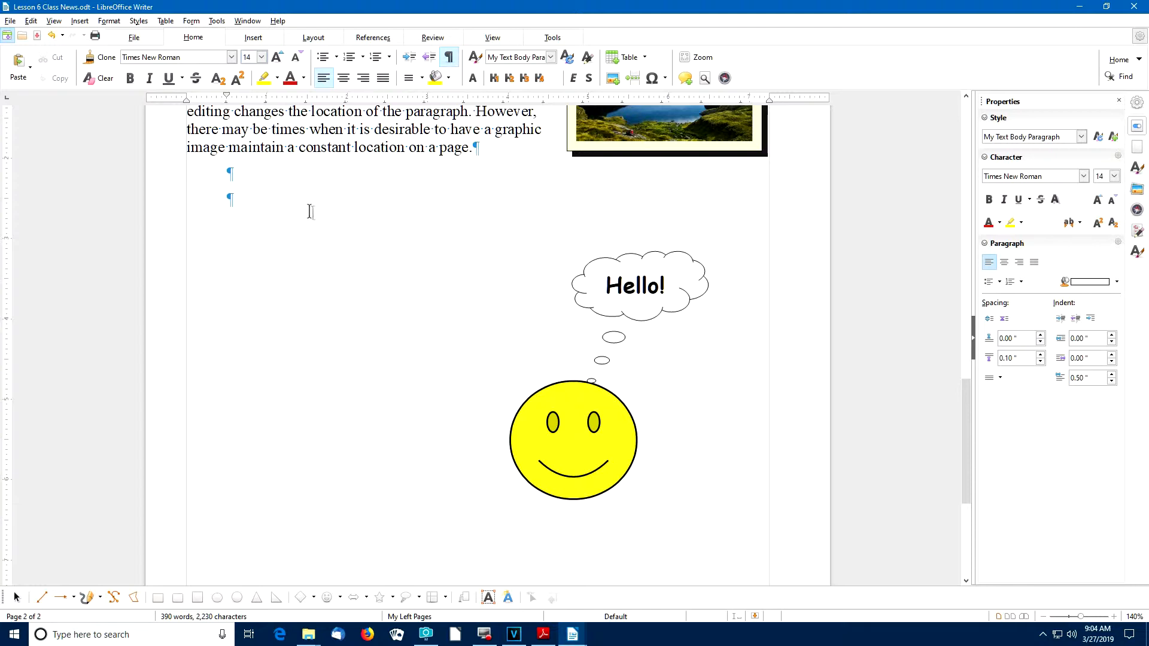
# - Insert the paragraph beginning "LibreOffice Writer includes a set of drawing tools" three times, starting in the first empty paragraph below the image text
pyautogui.click(248, 176)
pyautogui.write('LibreOffice Writer includes a set of drawing tools that can be used to enhance your documents without having to buy, and learn how to use, a paint program. A complete book could be written about the LibreOffice Writer drawing functions, In this exercise, a brief sample will be provided.')
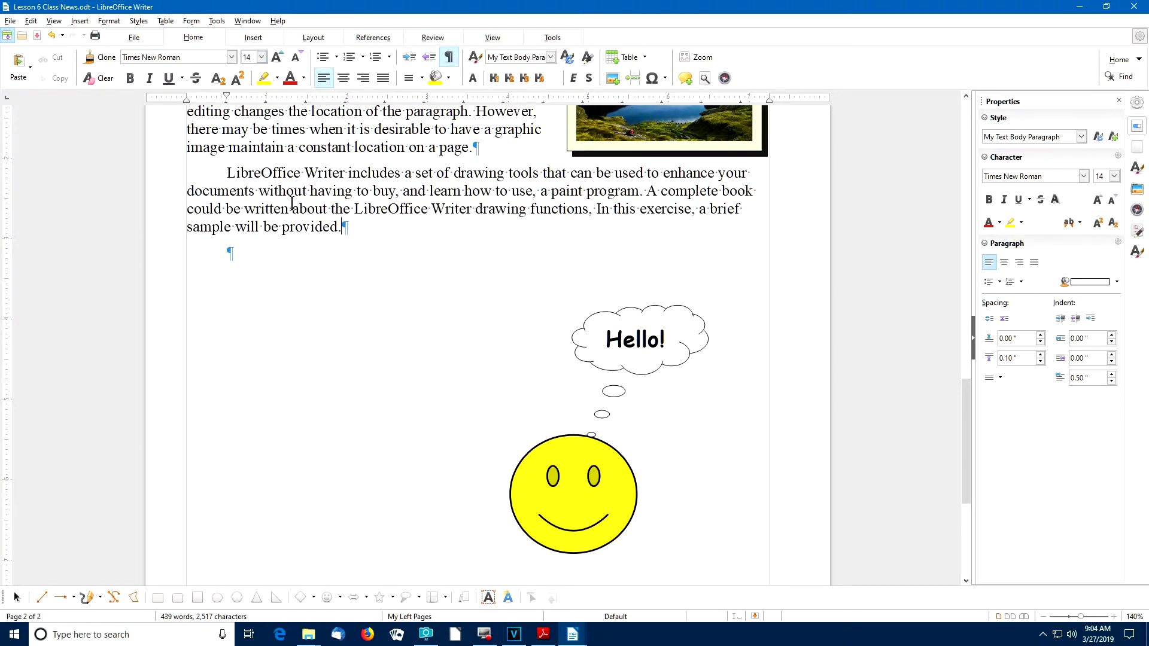
pyautogui.press('Return')
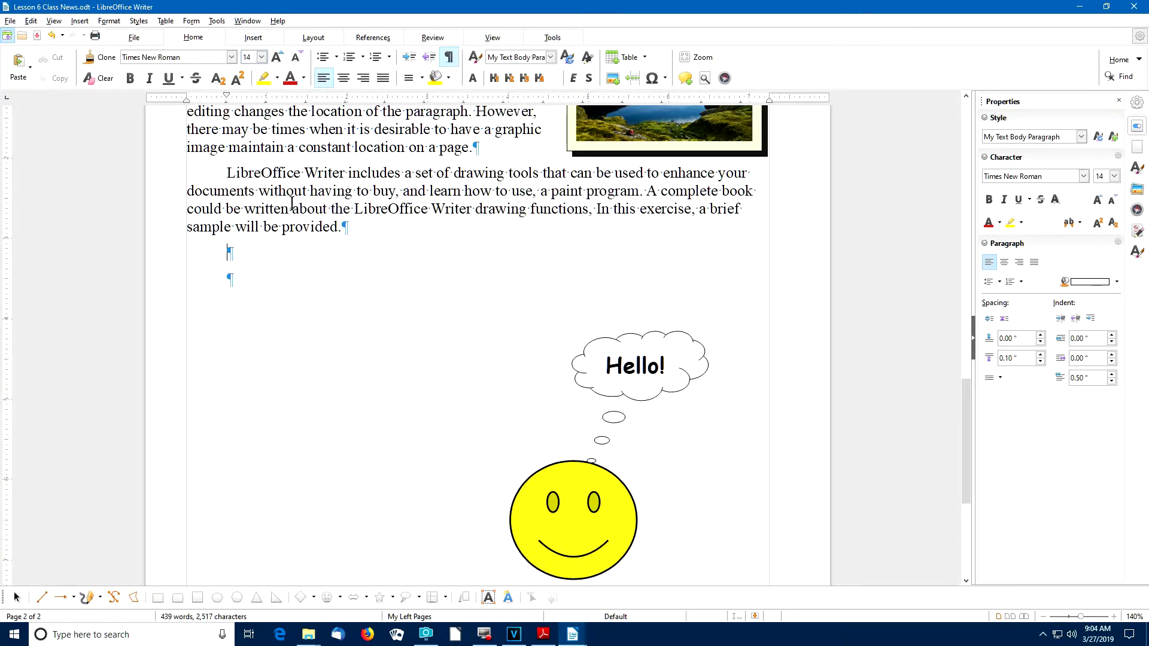
pyautogui.write('LibreOffice Writer includes a set of drawing tools that can be used to enhance your documents without having to buy, and learn how to use, a paint program. A complete book could be written about the LibreOffice Writer drawing functions, In this exercise, a brief sample will be provided.')
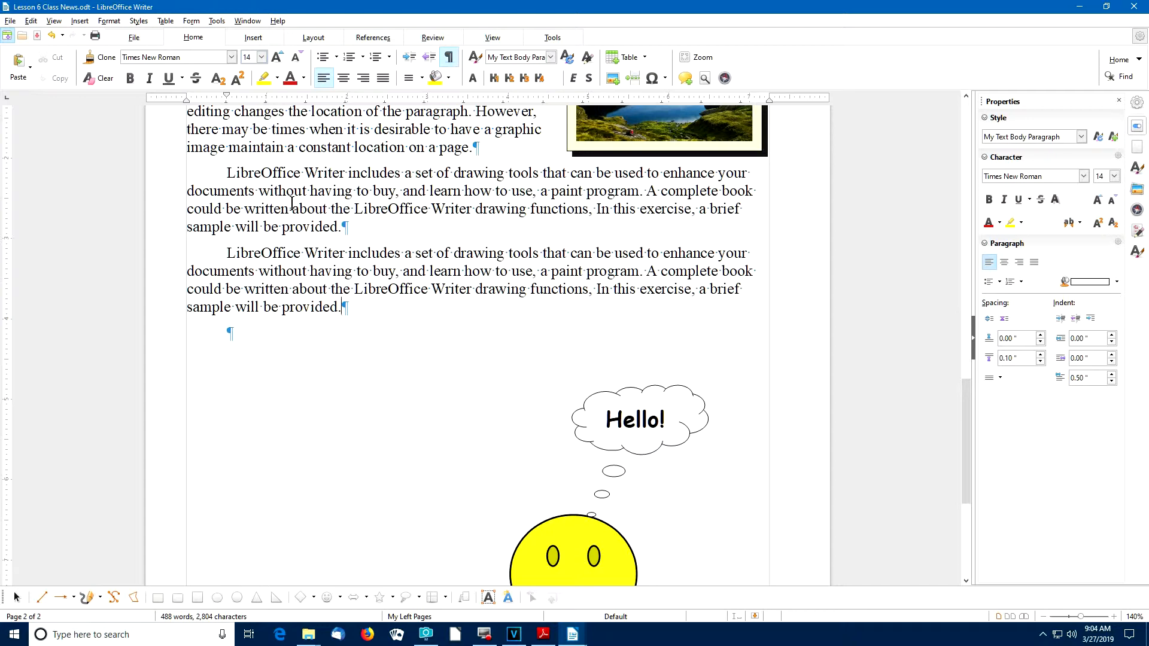
pyautogui.press('Return')
pyautogui.write('LibreOffice Writer includes a set of drawing tools that can be used to enhance your documents without having to buy, and learn how to use, a paint program. A complete book could be written about the LibreOffice Writer drawing functions, In this exercise, a brief sample will be provided.')
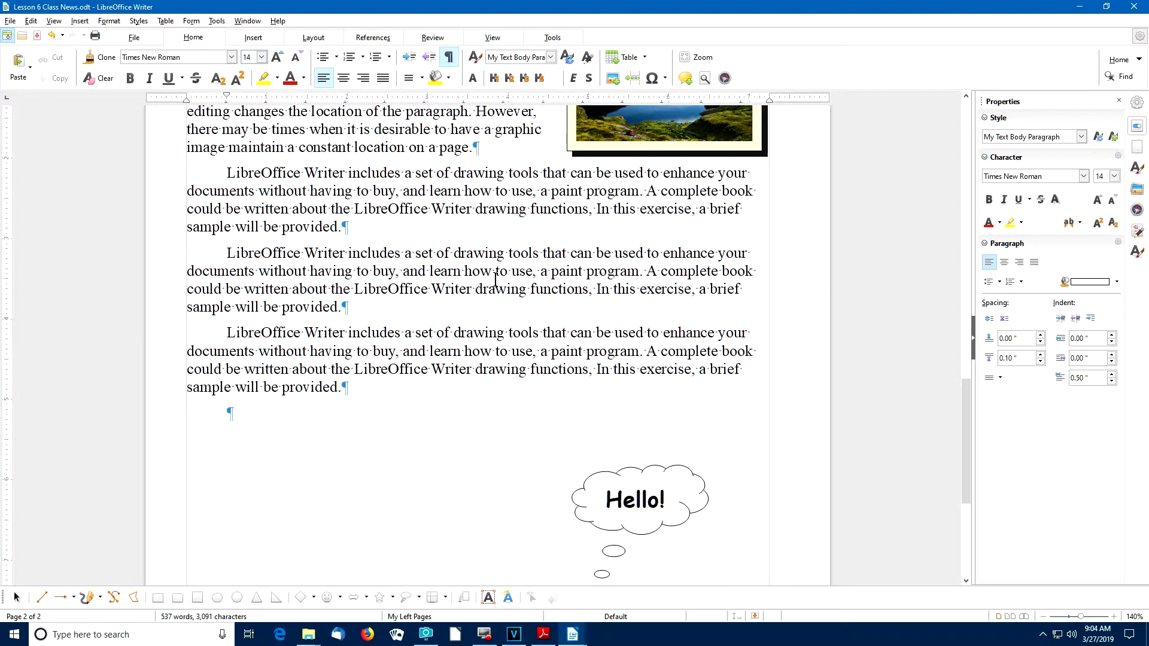
pyautogui.scroll(-3, 505, 313)
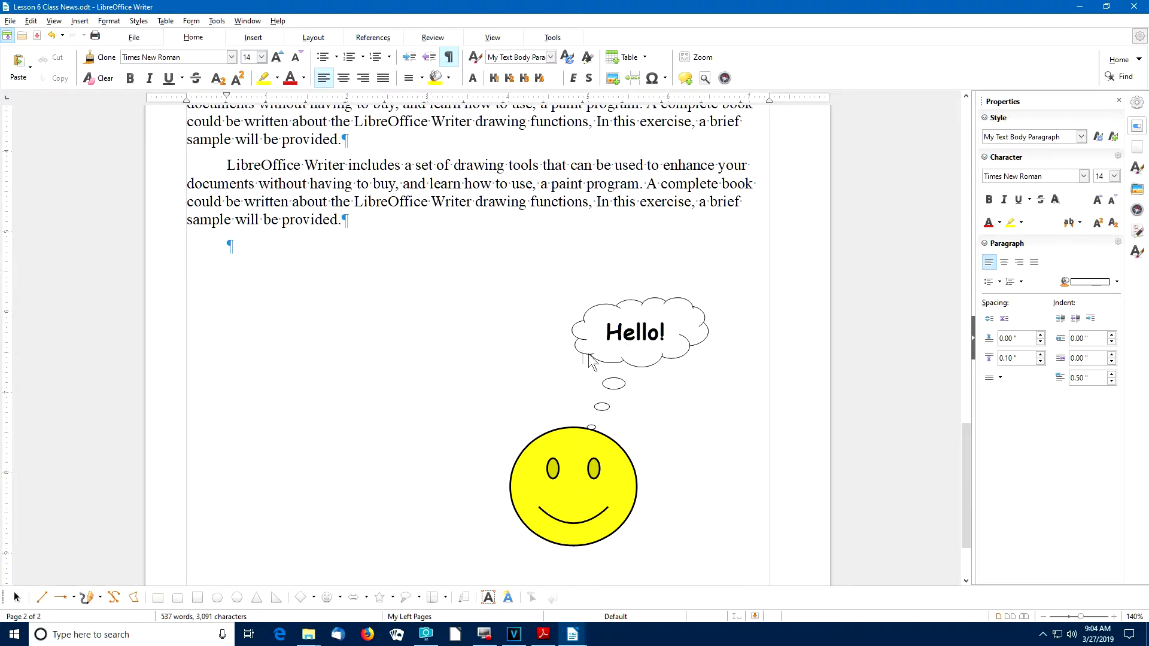
pyautogui.scroll(3, 371, 208)
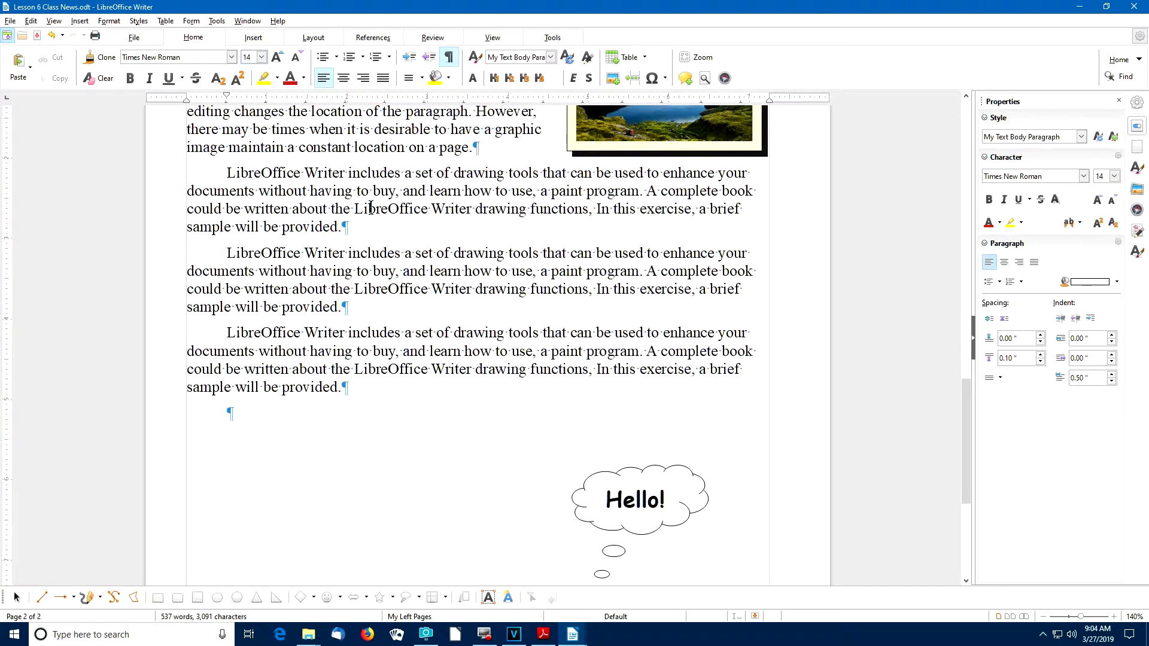
pyautogui.scroll(-2, 371, 207)
# - Select the cloud callout and smiley face together and move them up and slightly right, beside the three new paragraphs under the lake image
pyautogui.click(635, 362)
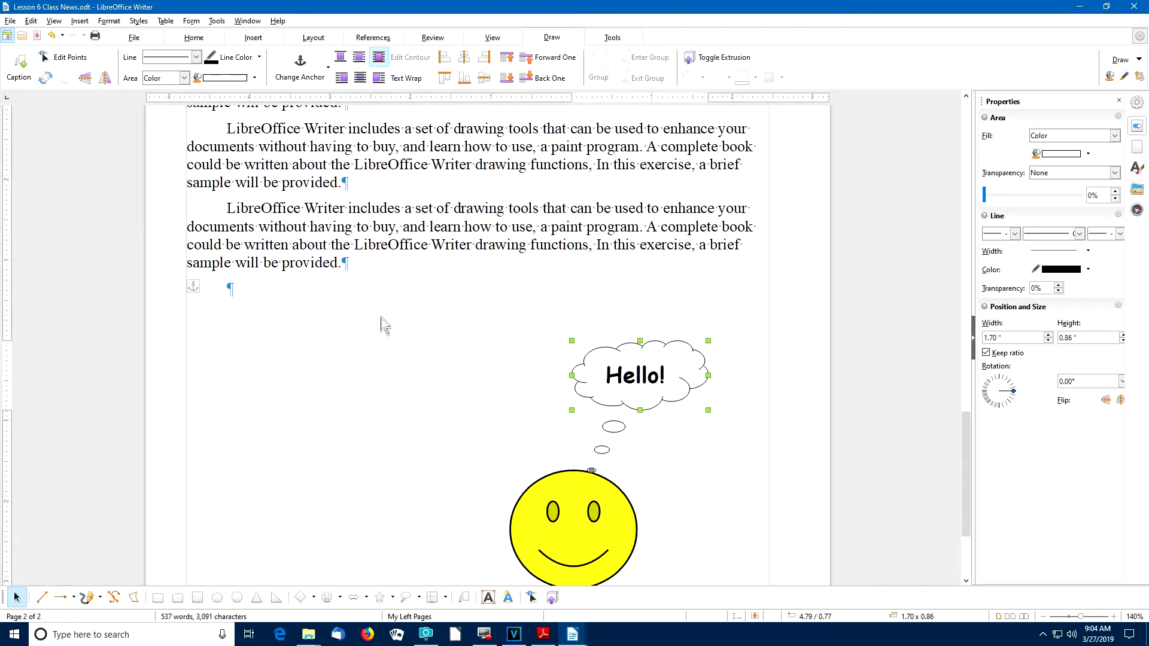
pyautogui.hotkey('ctrl', 'z')
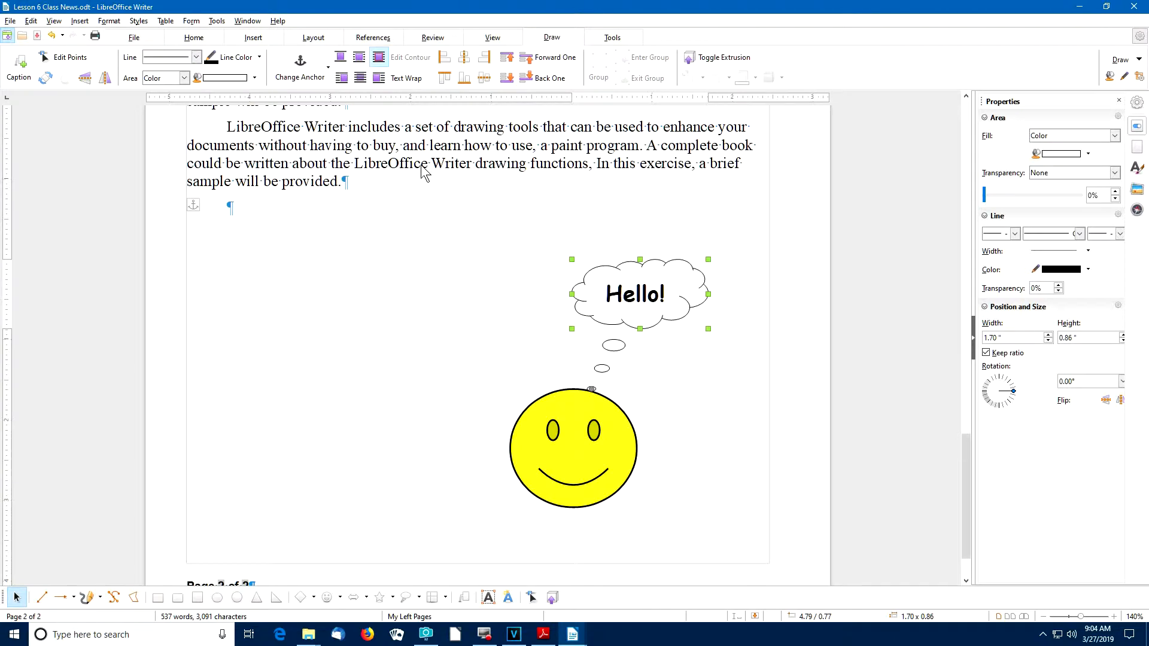
pyautogui.scroll(4, 421, 165)
pyautogui.scroll(2, 422, 172)
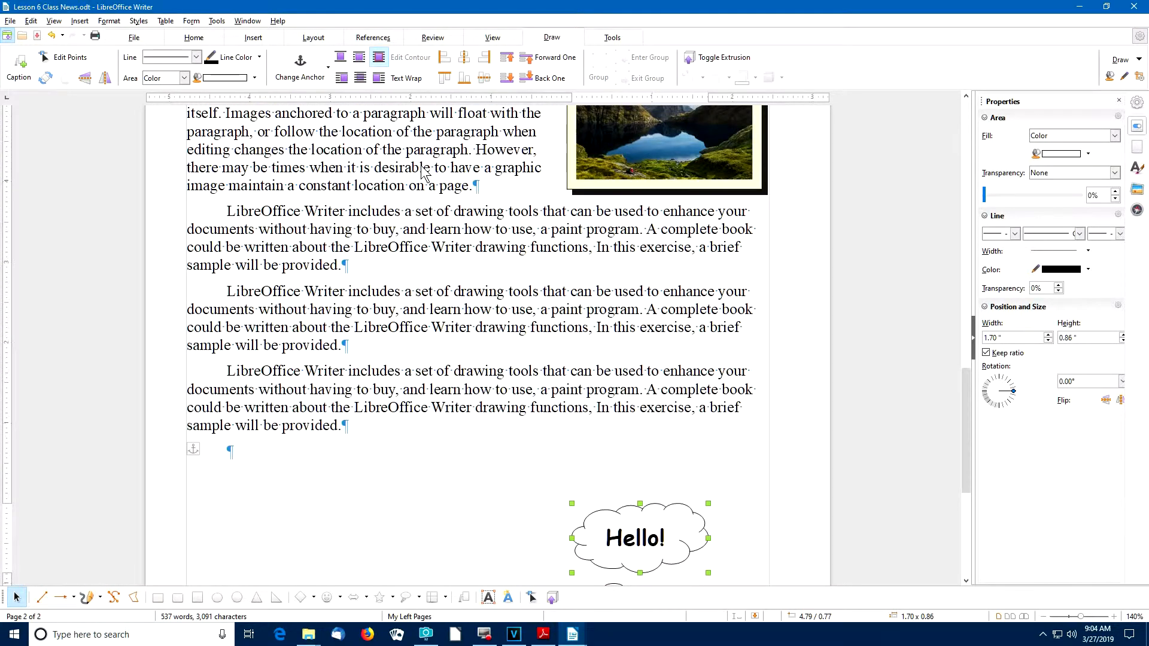
pyautogui.scroll(-5, 422, 172)
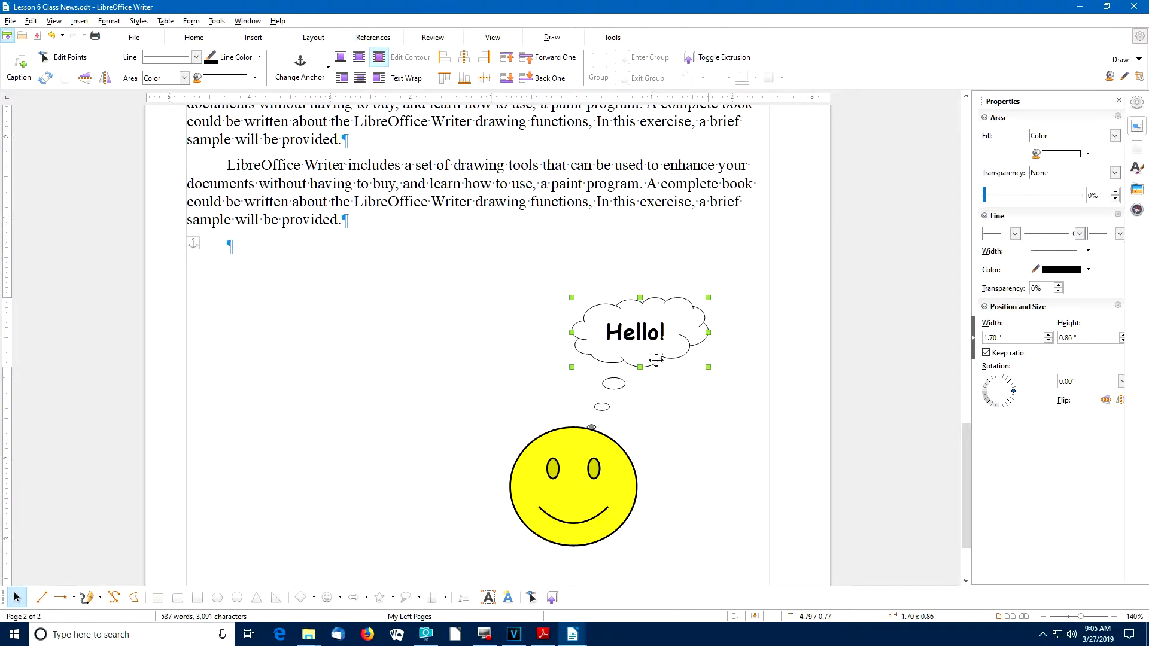
pyautogui.keyDown('shift'); pyautogui.click(575, 461); pyautogui.keyUp('shift')
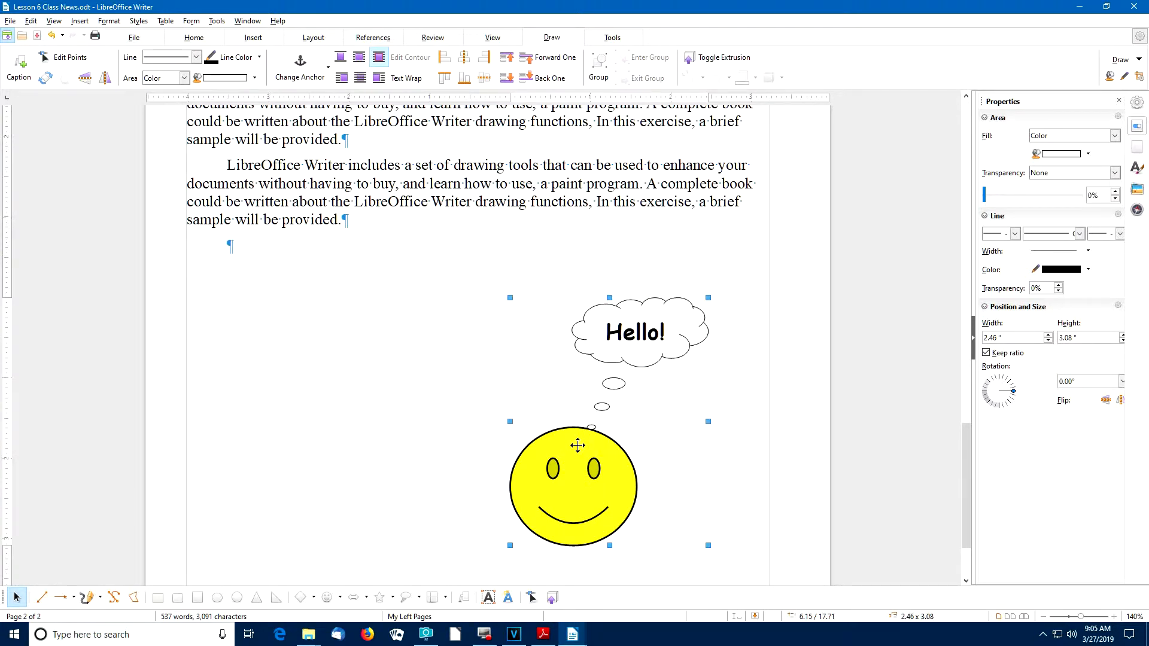
pyautogui.moveTo(578, 444); pyautogui.dragTo(579, 273)
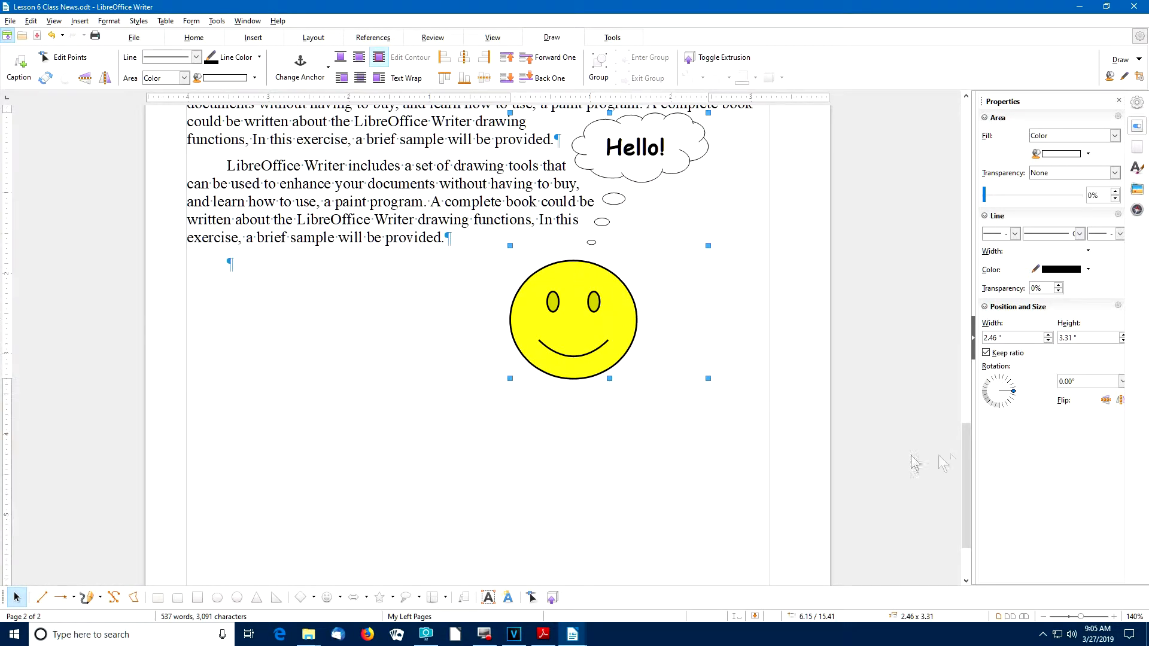
pyautogui.moveTo(964, 456); pyautogui.dragTo(968, 394)
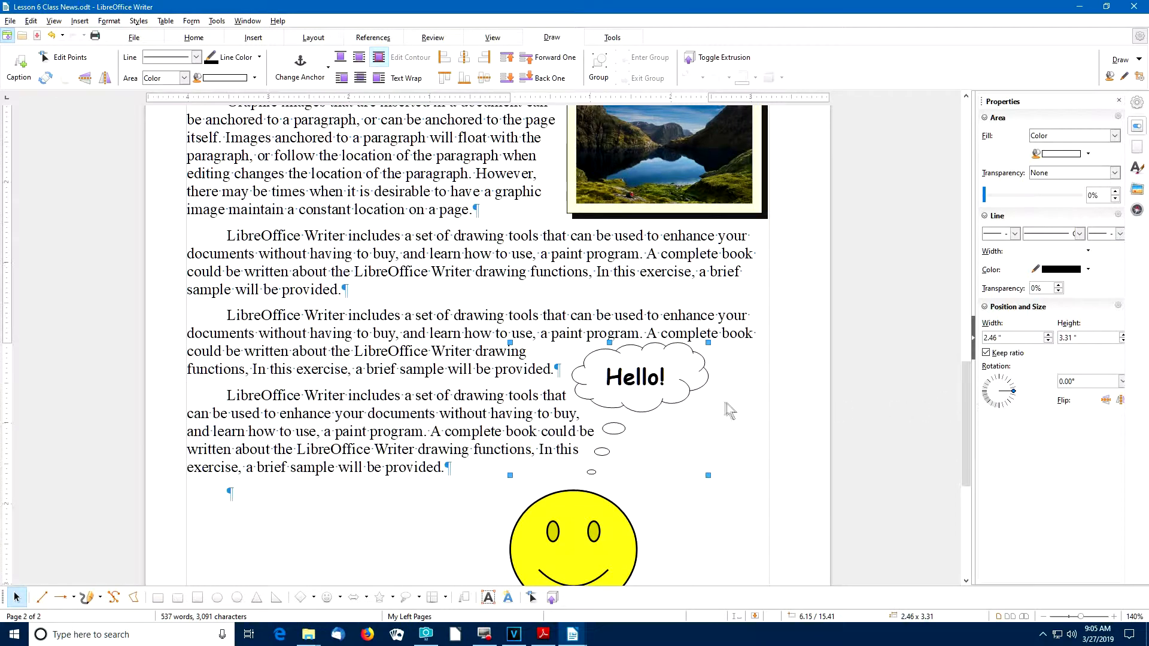
pyautogui.moveTo(612, 377); pyautogui.dragTo(641, 307)
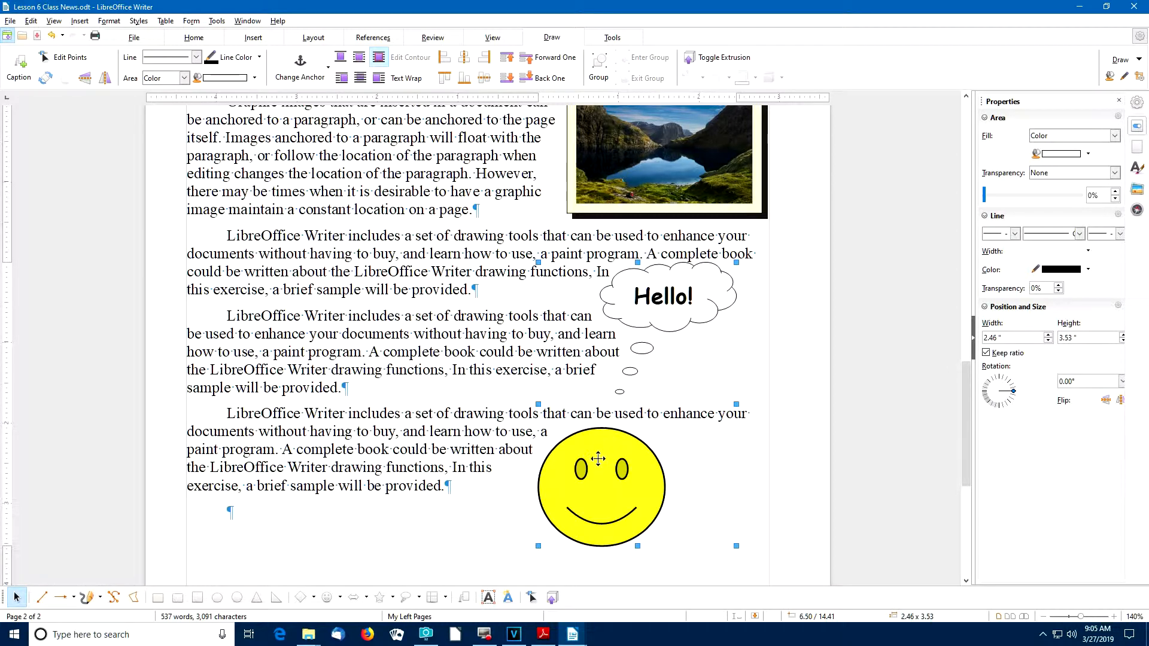
pyautogui.moveTo(598, 458); pyautogui.dragTo(601, 429)
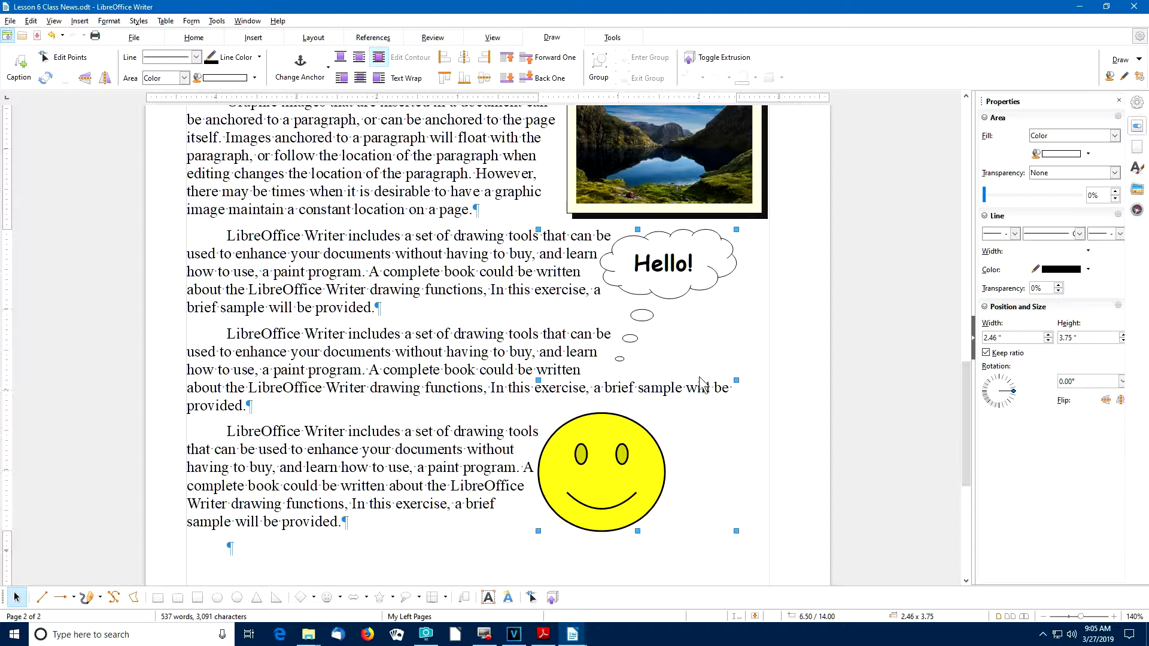
pyautogui.click(785, 353)
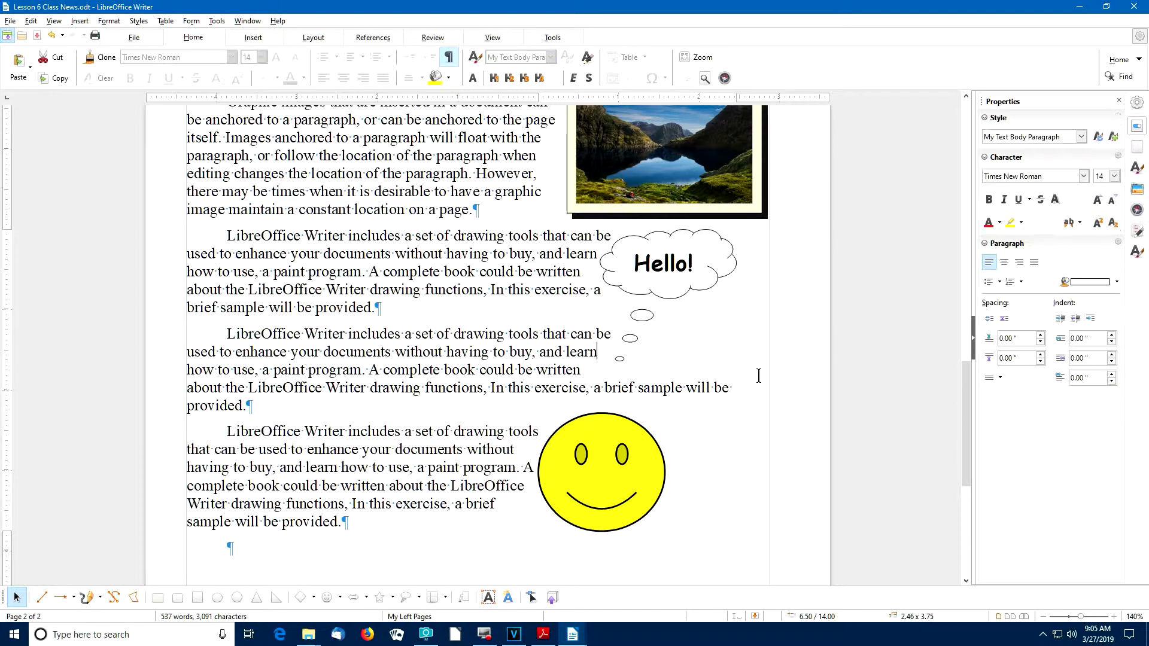
# - Move the smiley face up on its own until its head meets the smallest bubble of the cloud callout
pyautogui.click(608, 443)
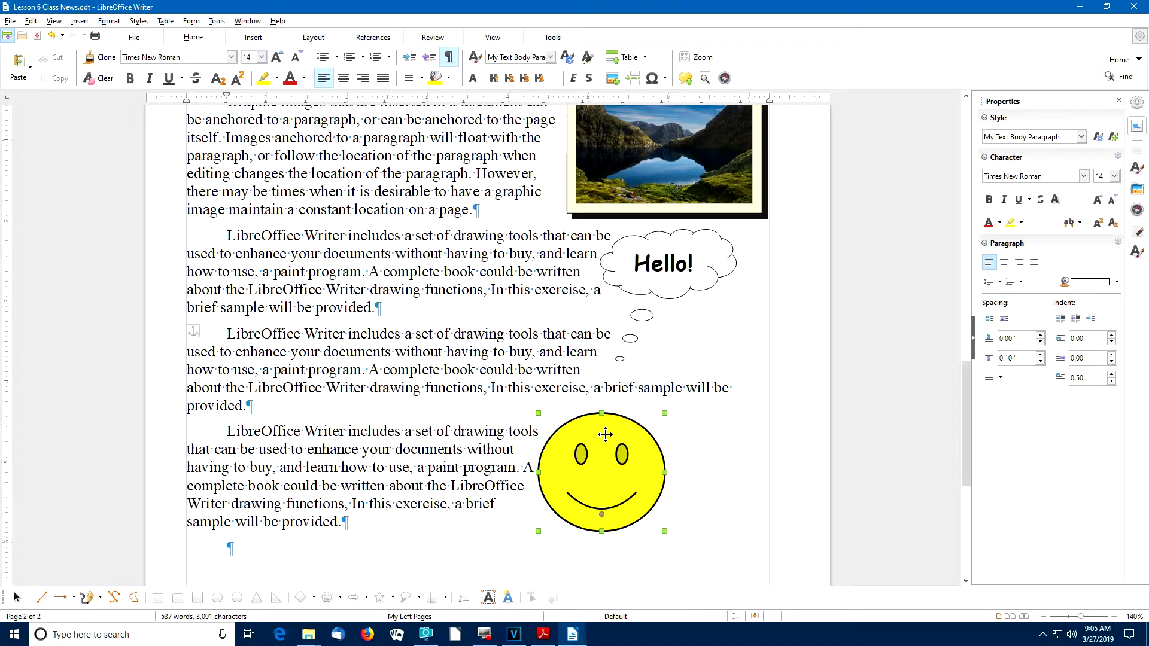
pyautogui.moveTo(598, 441)
pyautogui.mouseDown()
pyautogui.moveTo(612, 389)
pyautogui.moveTo(603, 384)
pyautogui.mouseUp()
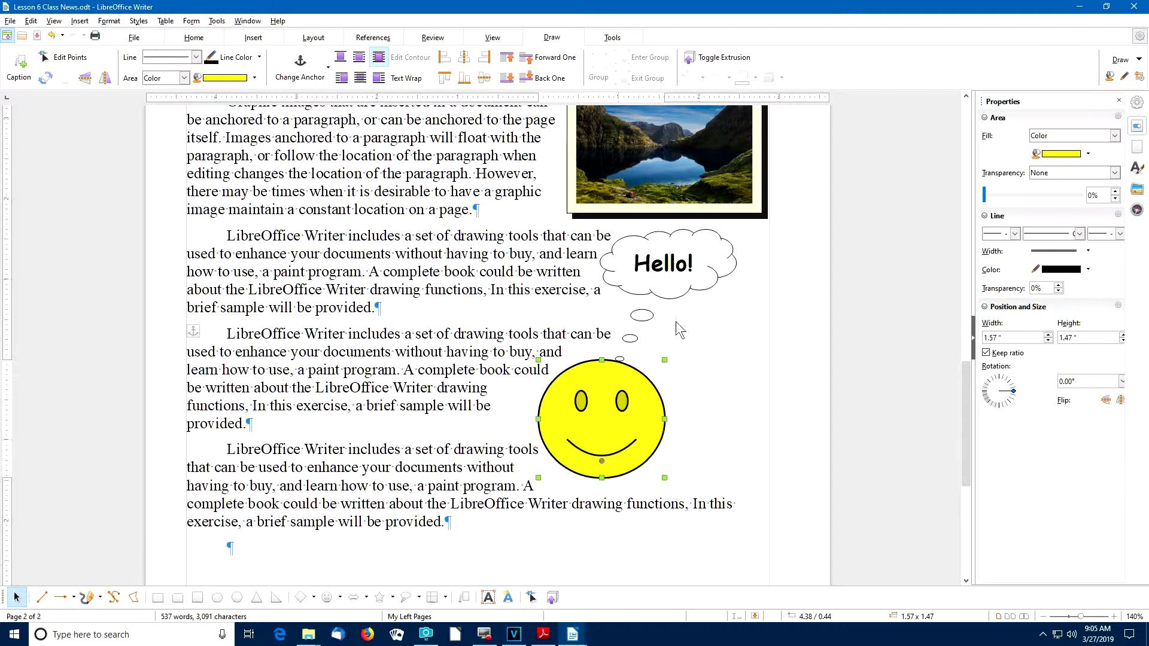
pyautogui.click(788, 386)
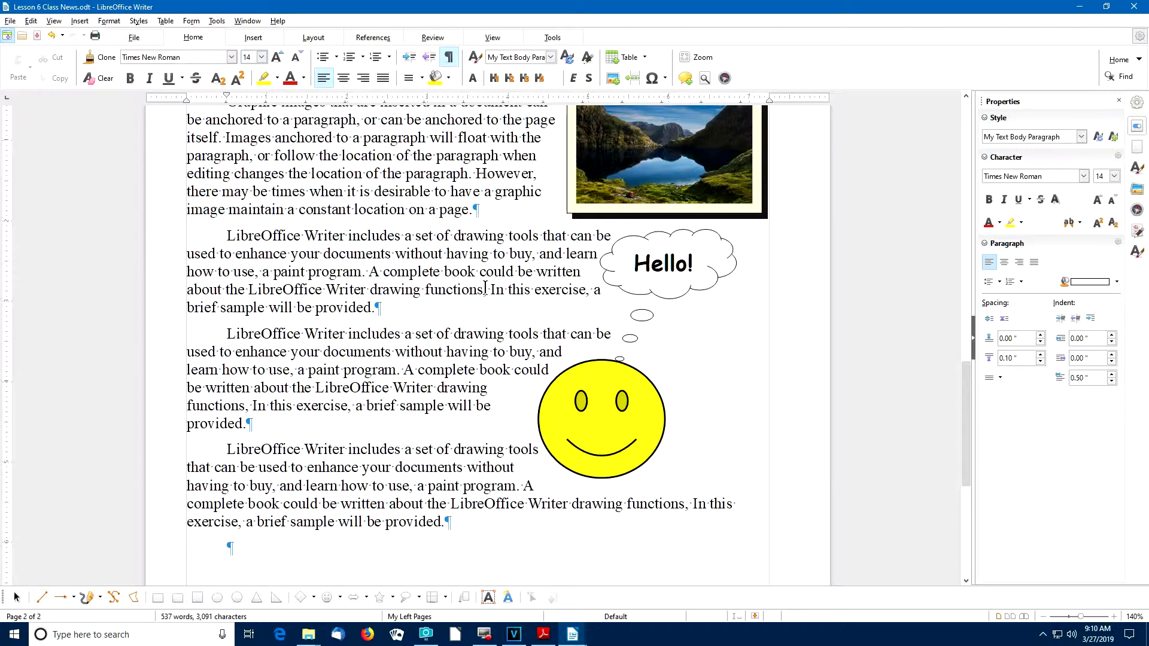
# - Insert a page break after the last text paragraph on page 2 to start a third page
pyautogui.click(755, 617)
pyautogui.scroll(-4, 441, 411)
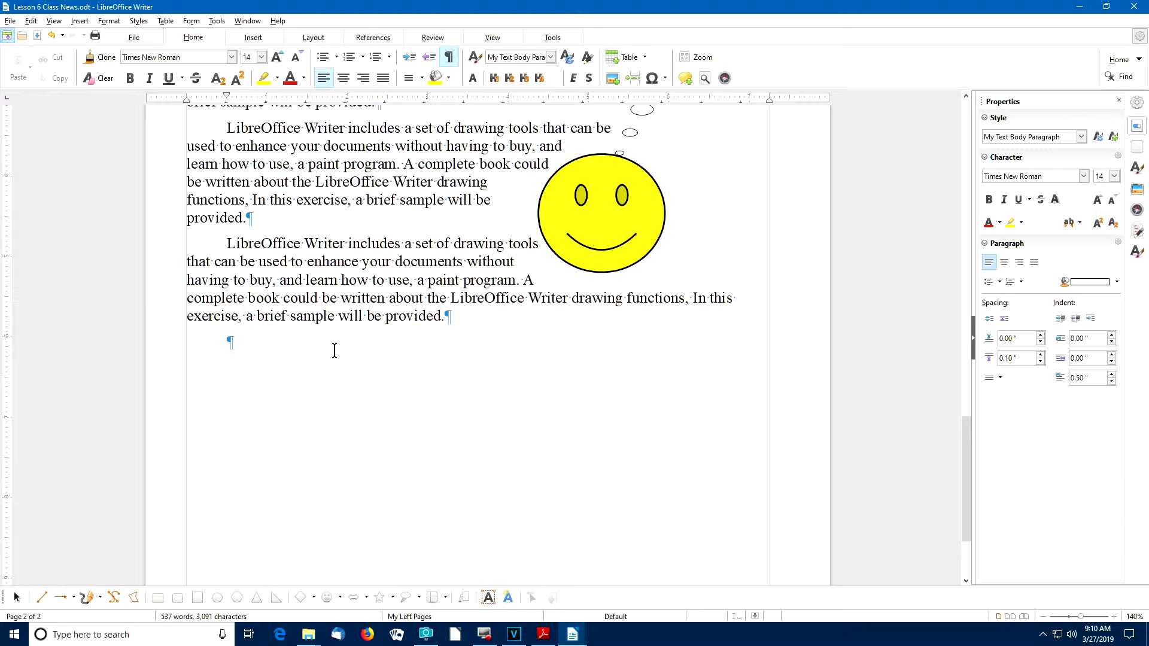
pyautogui.hotkey('ctrl', 'Return')
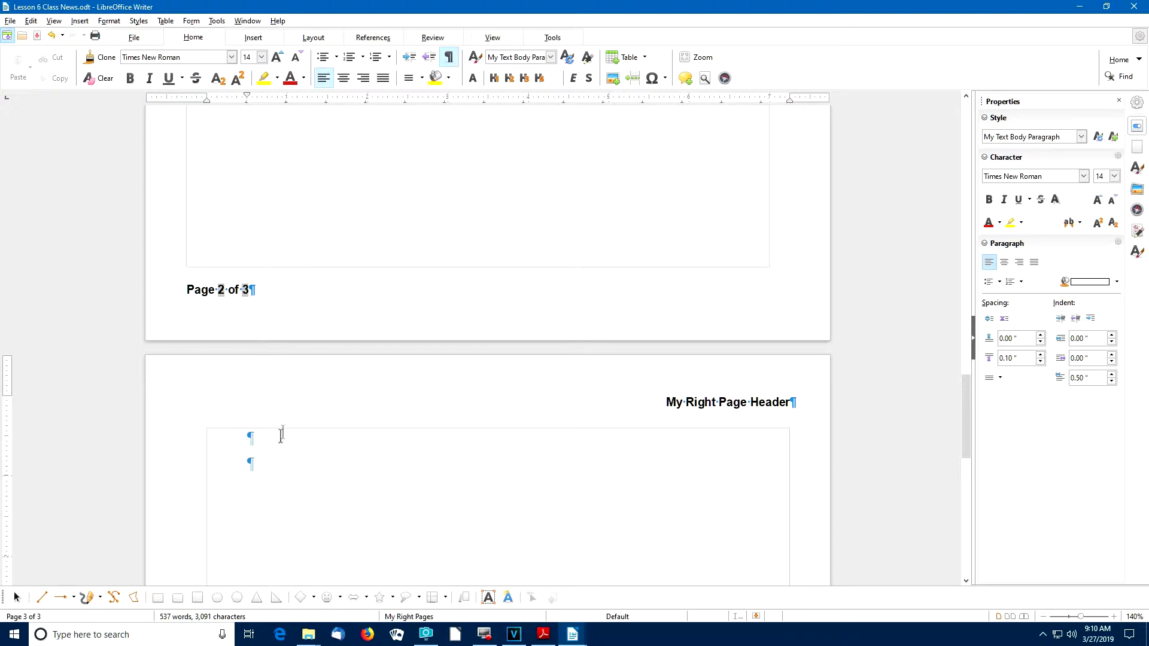
# - Draw an ellipse about 2.56" wide and 1.21" high just below the empty paragraphs at the start of page 3
pyautogui.scroll(-5, 358, 440)
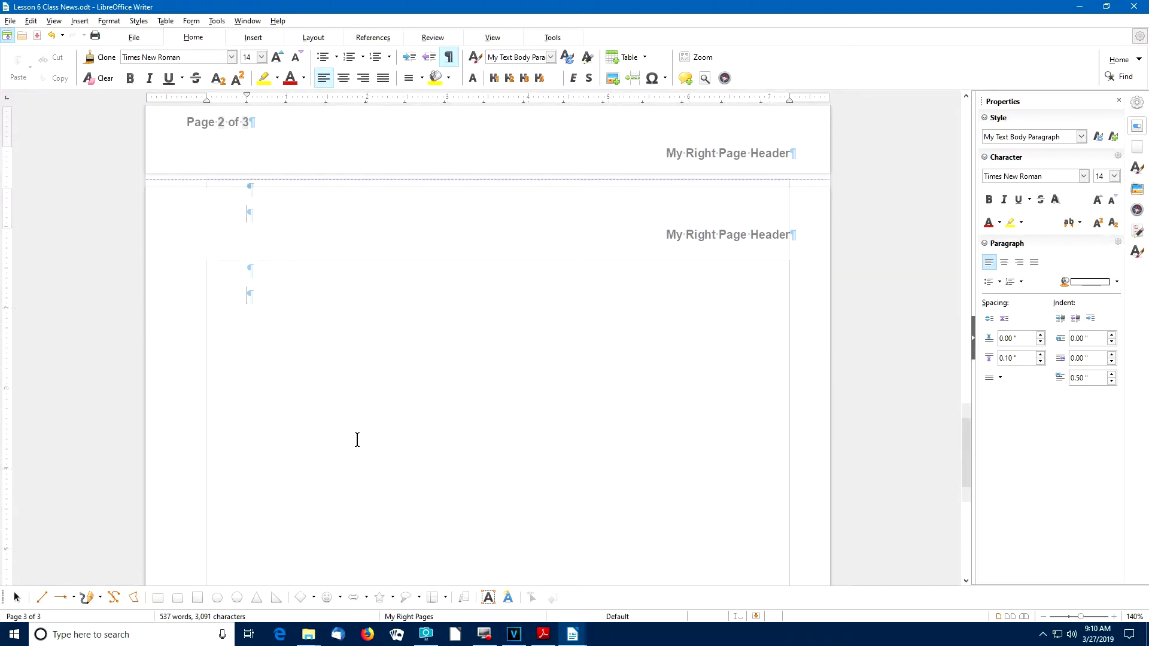
pyautogui.scroll(-1, 357, 440)
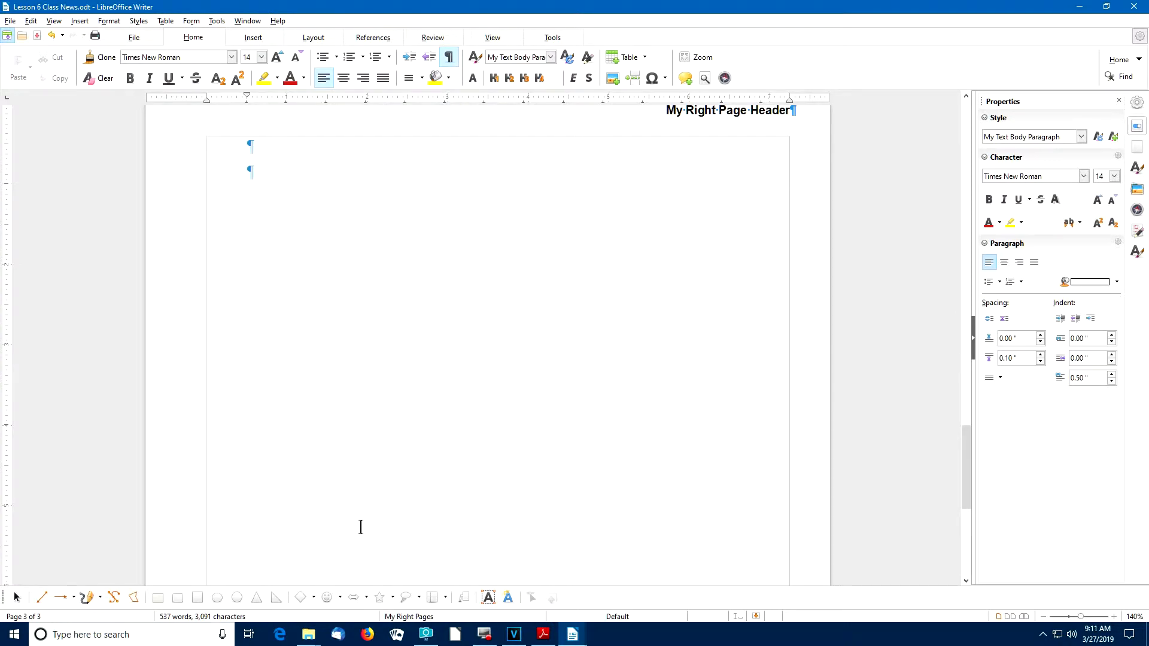
pyautogui.click(218, 598)
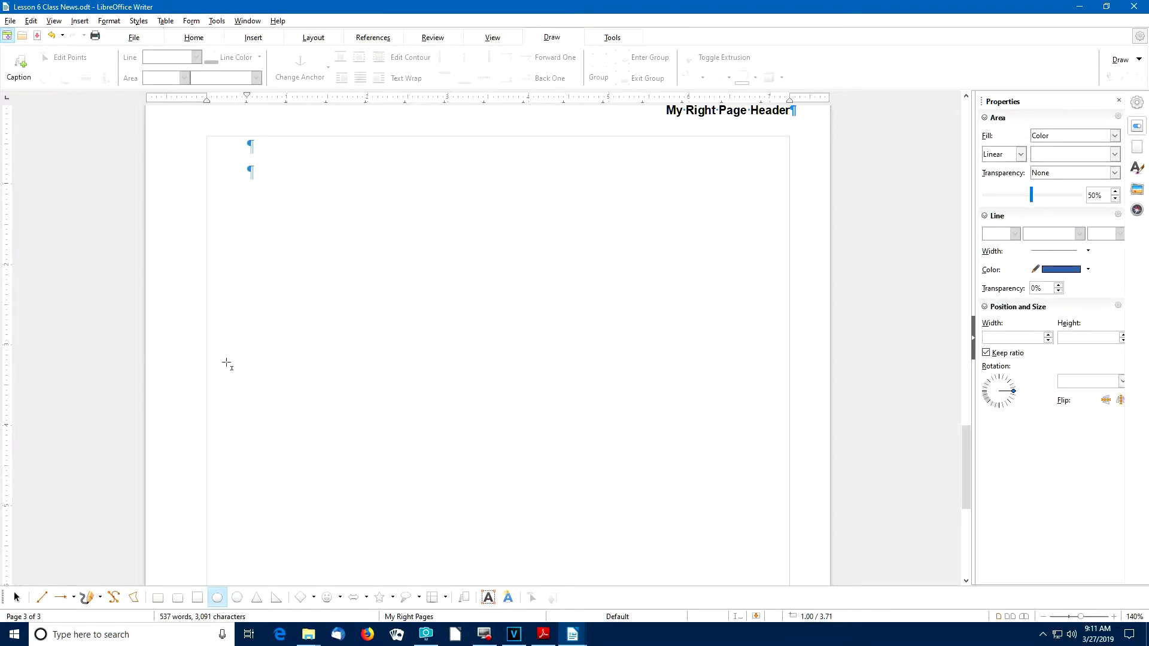
pyautogui.moveTo(247, 177); pyautogui.dragTo(453, 274)
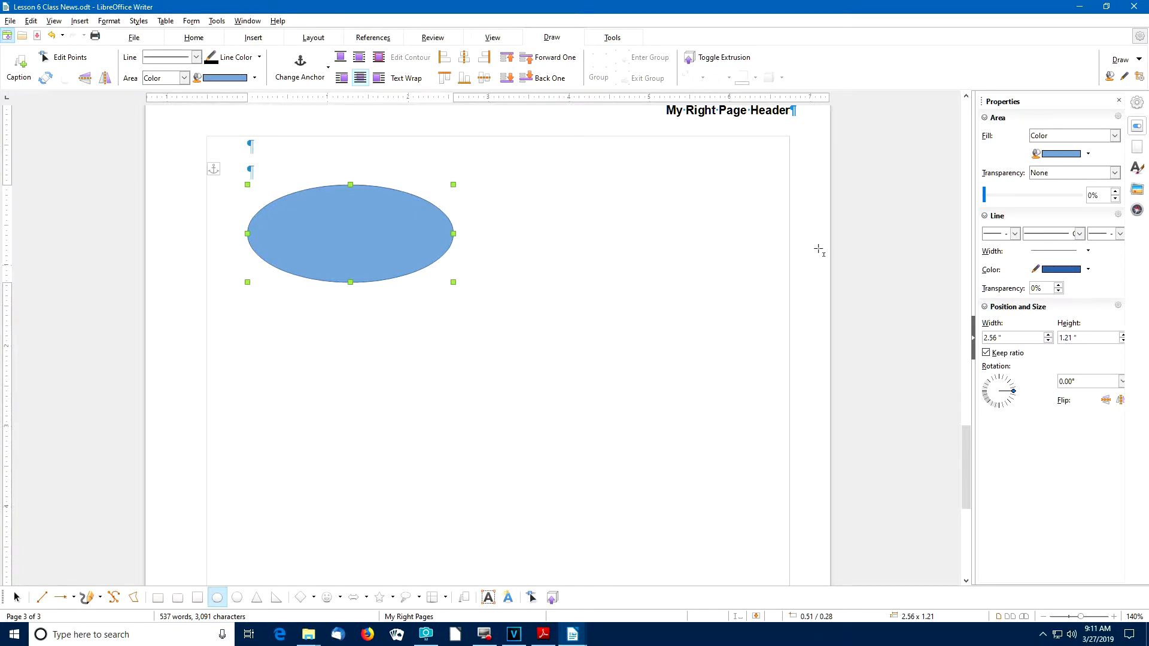
# - Set the ellipse's outline width to 1.0 pt and its line color to black
pyautogui.click(1065, 250)
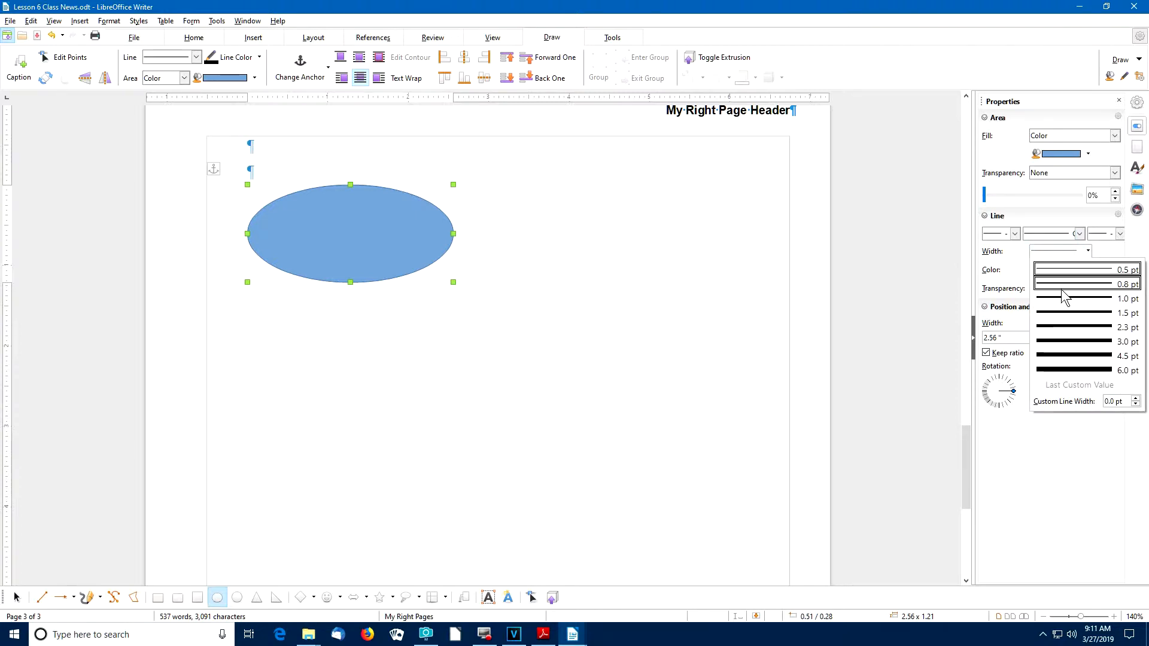
pyautogui.click(1064, 296)
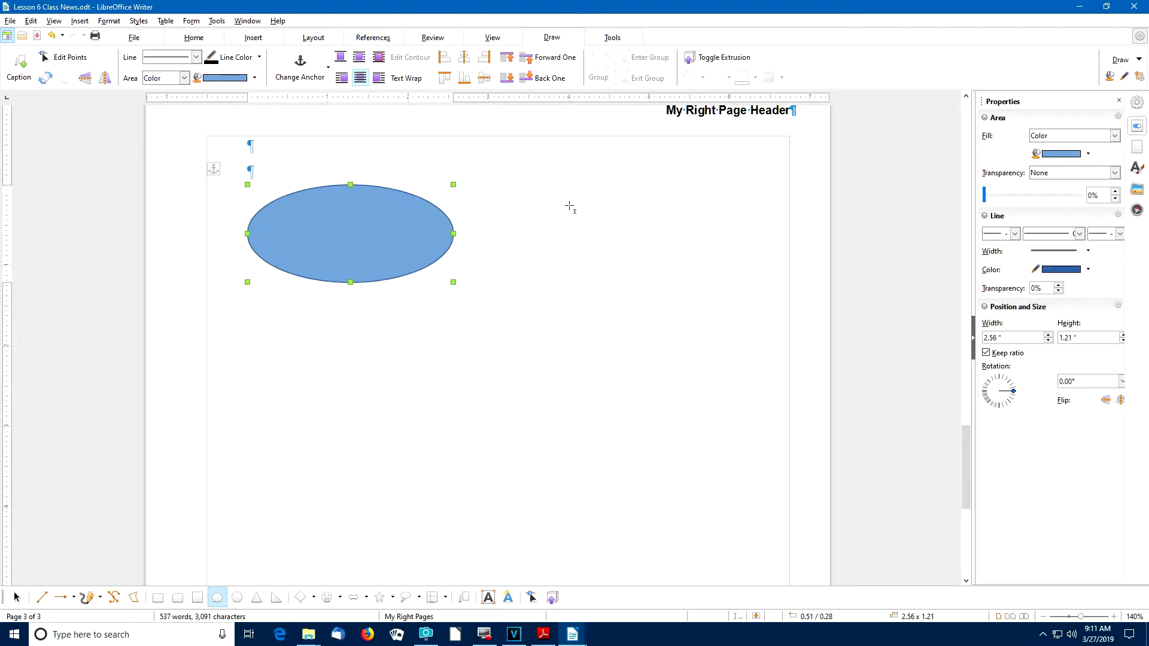
pyautogui.click(258, 59)
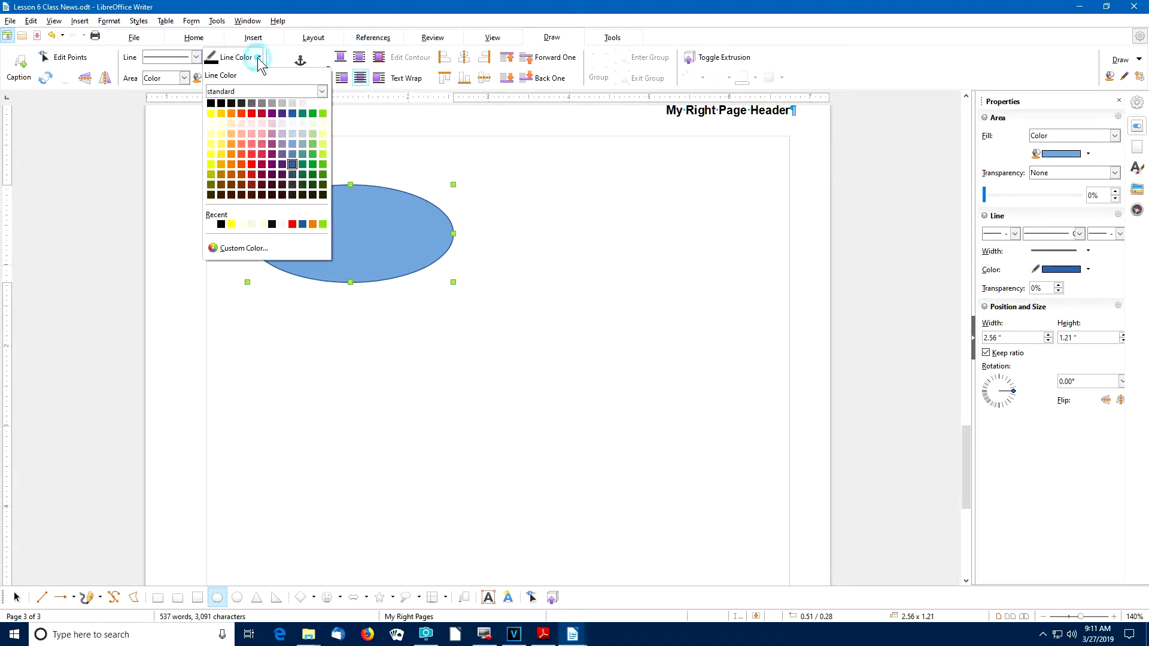
pyautogui.click(216, 104)
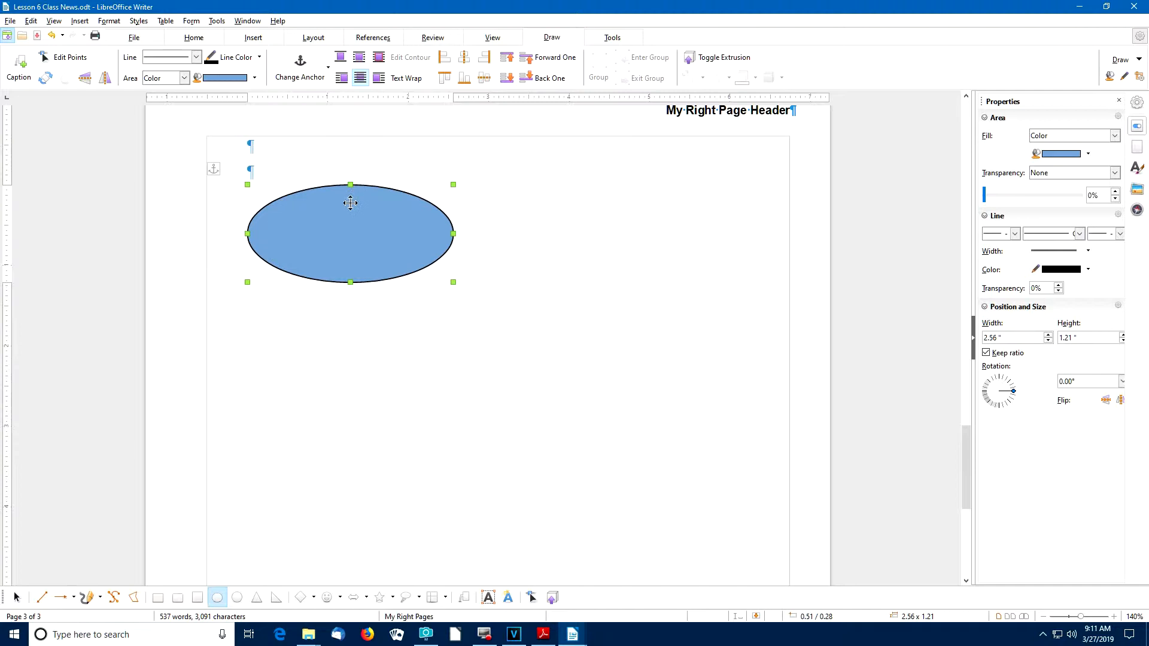
# - Fill the ellipse with the Sunshine gradient
pyautogui.click(187, 82)
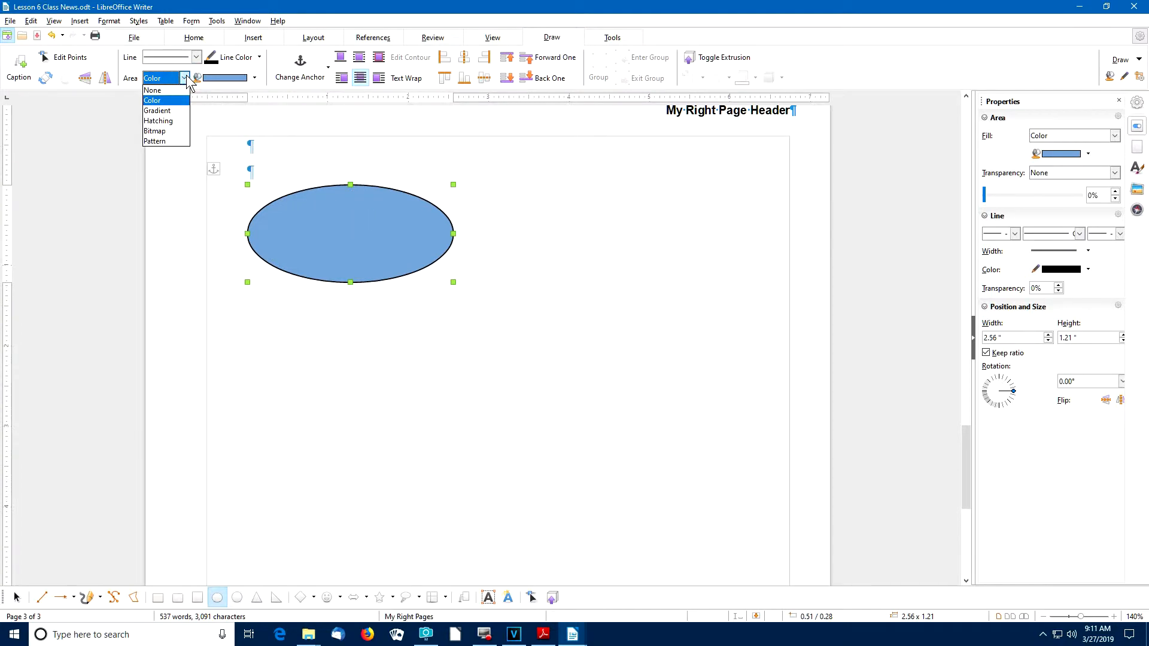
pyautogui.click(162, 109)
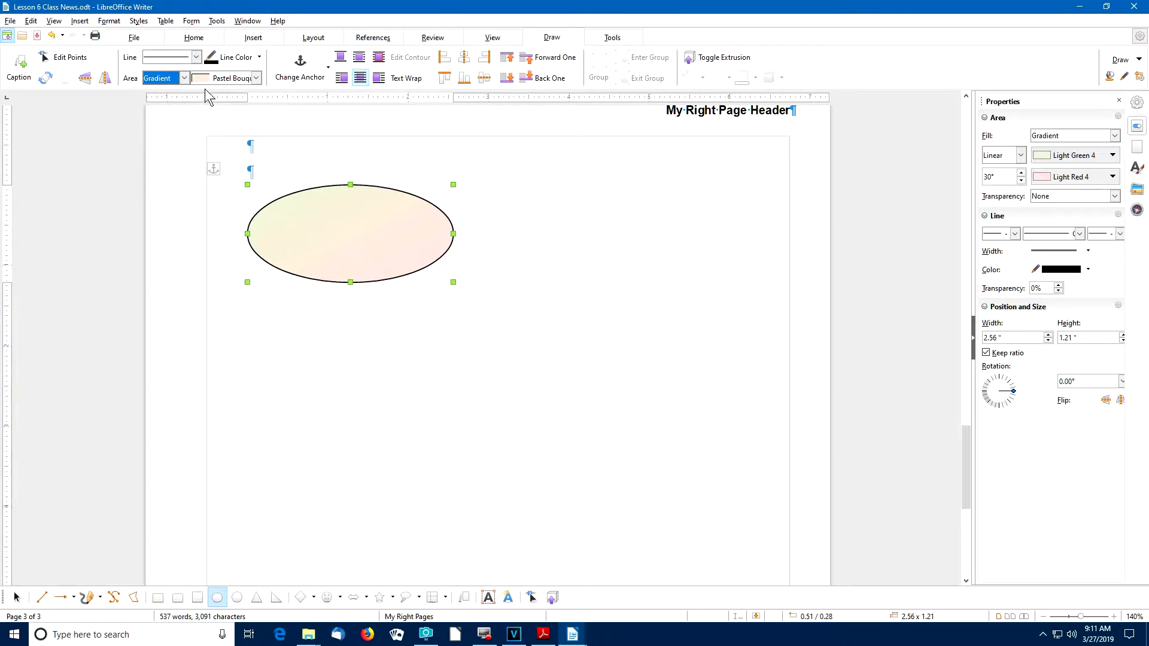
pyautogui.click(256, 78)
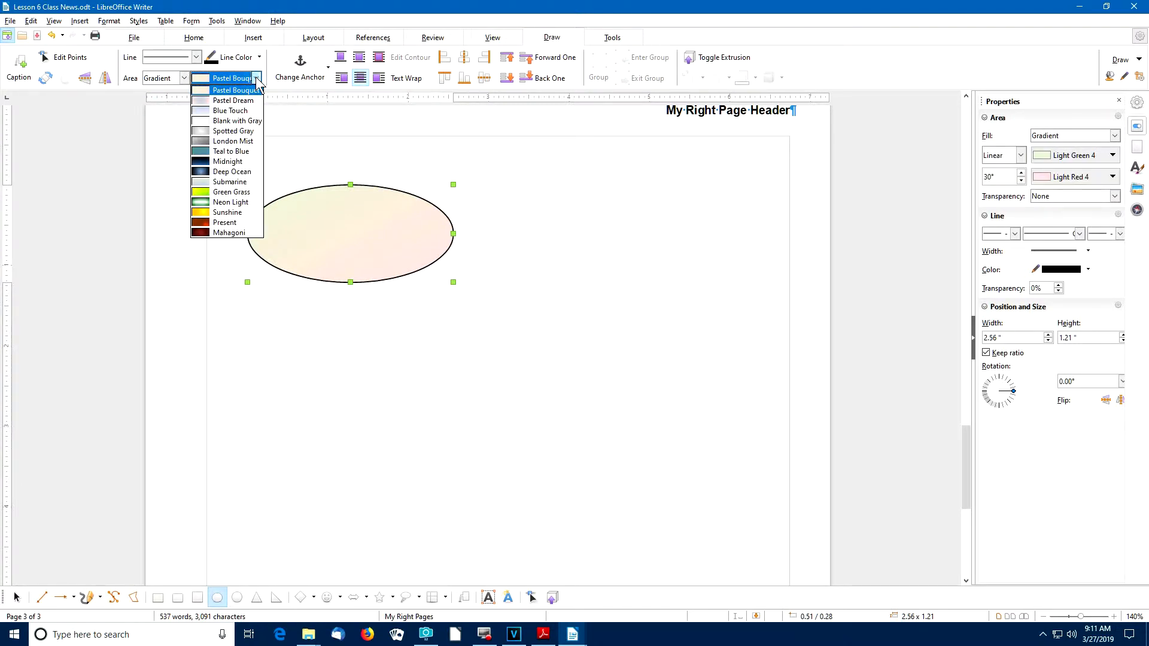
pyautogui.click(201, 211)
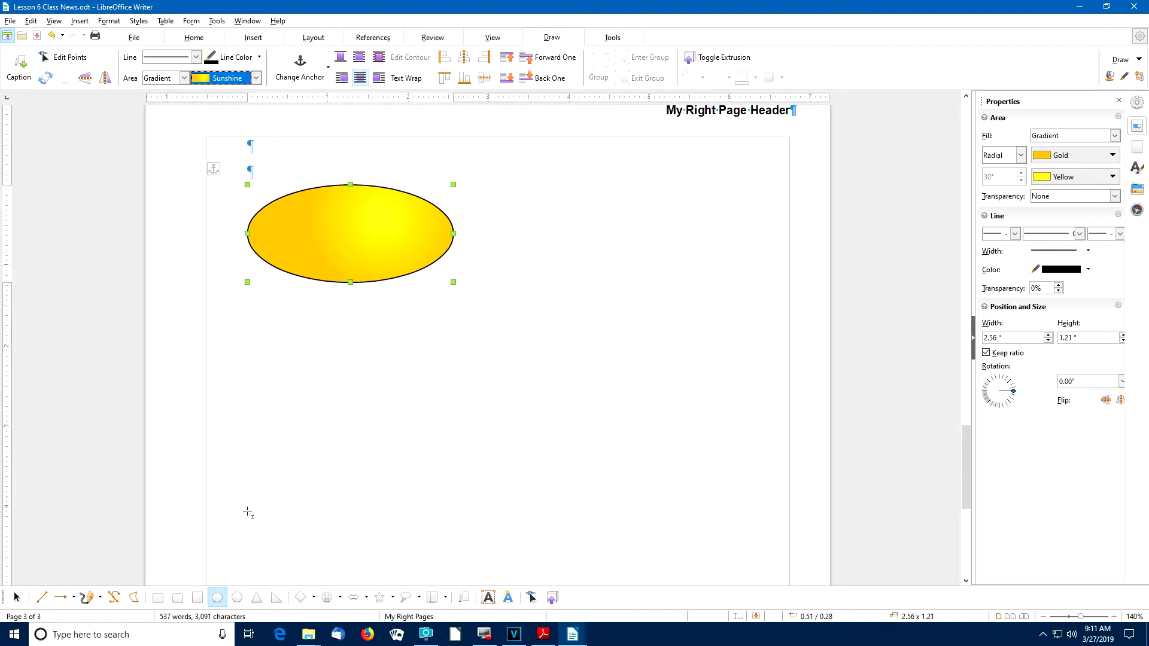
# - Draw a circle about 1.79" in diameter to the right of the ellipse on page 3
pyautogui.click(237, 598)
pyautogui.moveTo(545, 171)
pyautogui.mouseDown()
pyautogui.moveTo(664, 326)
pyautogui.moveTo(668, 312)
pyautogui.mouseUp()
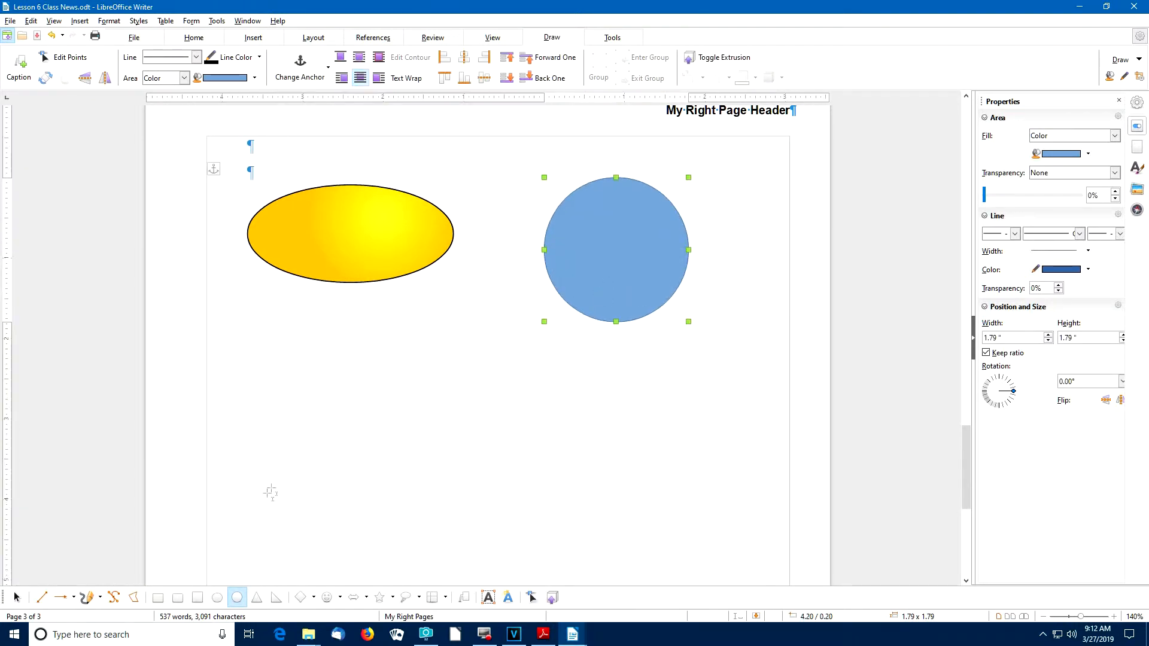
pyautogui.click(217, 597)
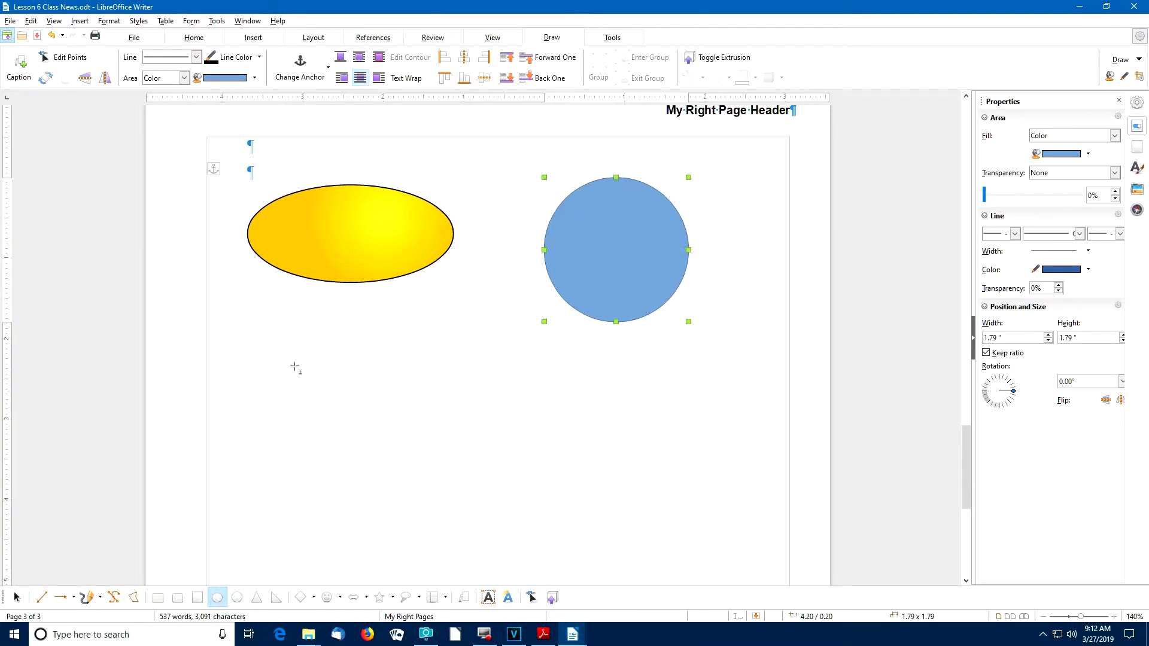
pyautogui.moveTo(279, 330); pyautogui.dragTo(400, 433)
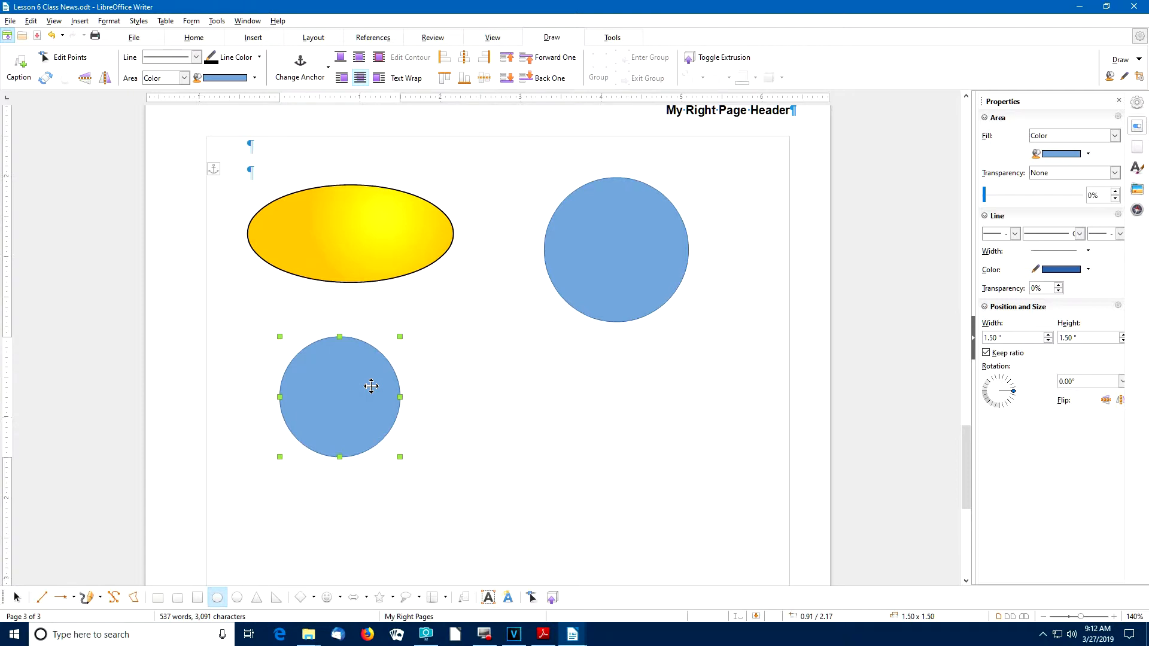
pyautogui.press('Delete')
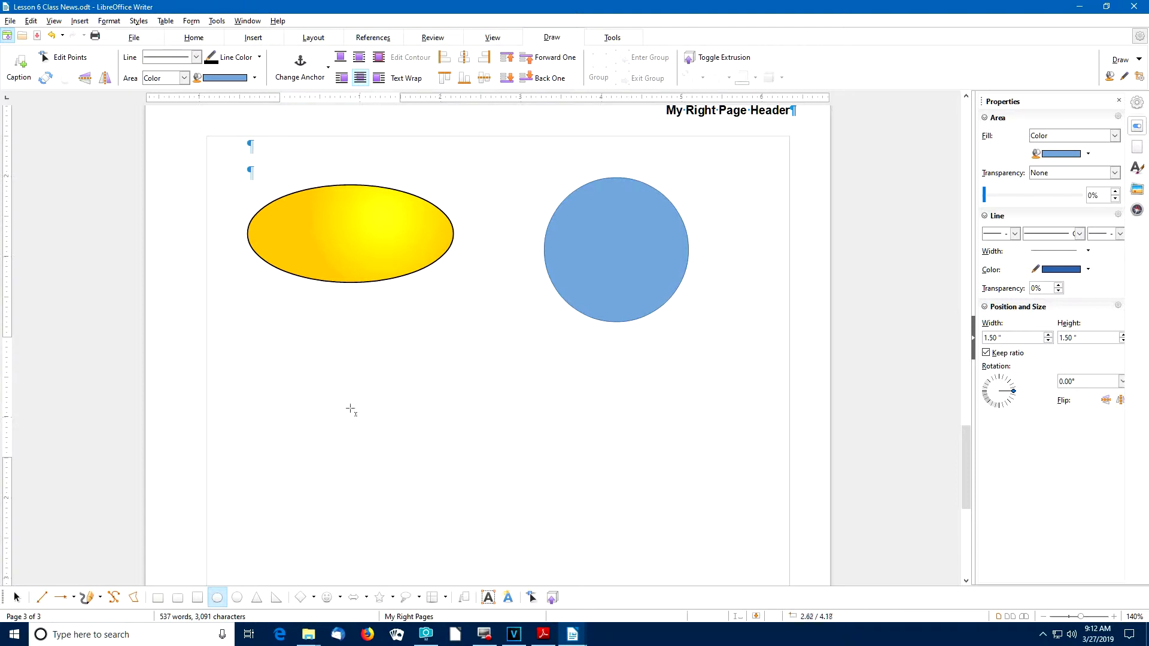
# - Fill the blue circle beside the ellipse with the Sky bitmap and deselect it
pyautogui.click(237, 599)
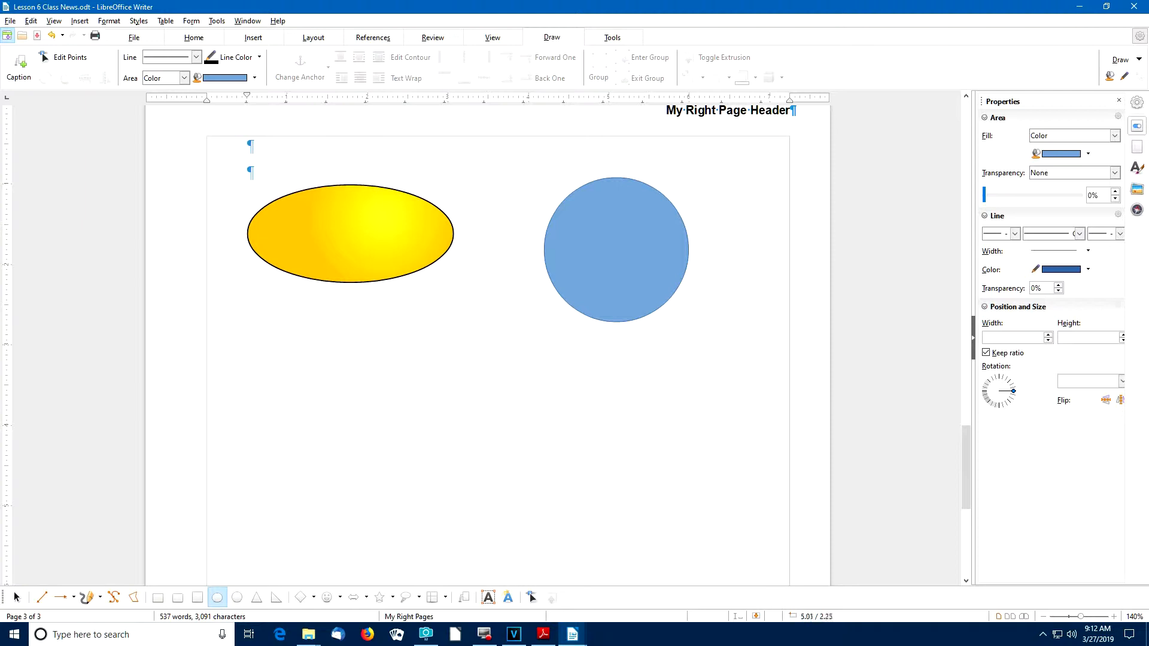
pyautogui.click(586, 221)
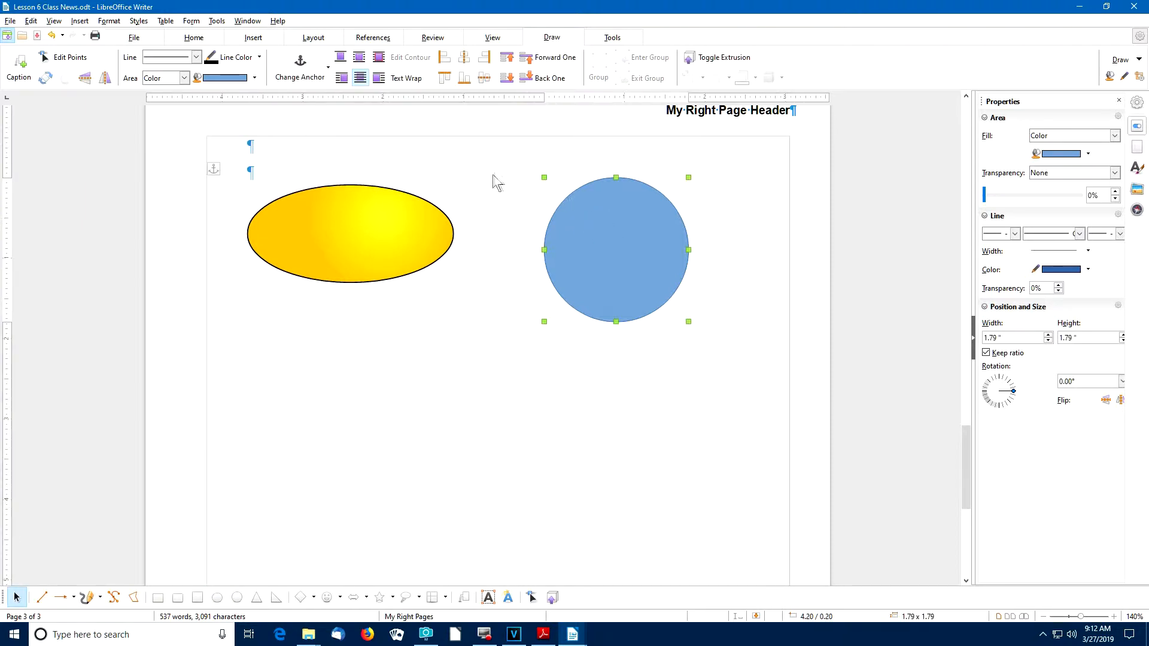
pyautogui.click(184, 78)
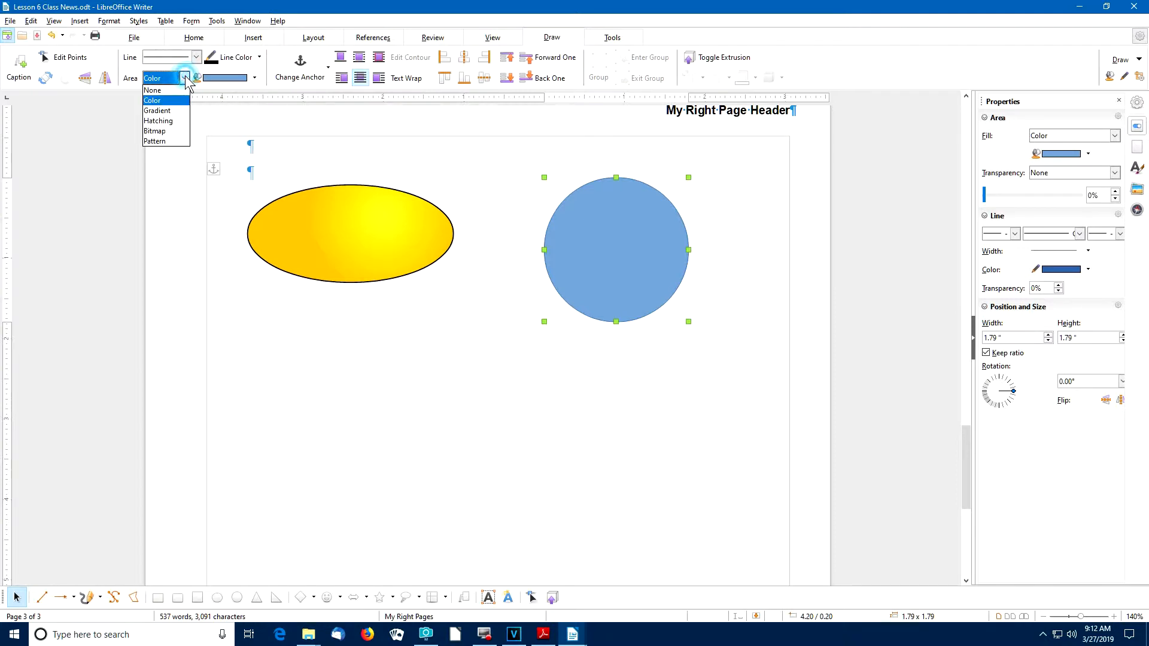
pyautogui.click(162, 131)
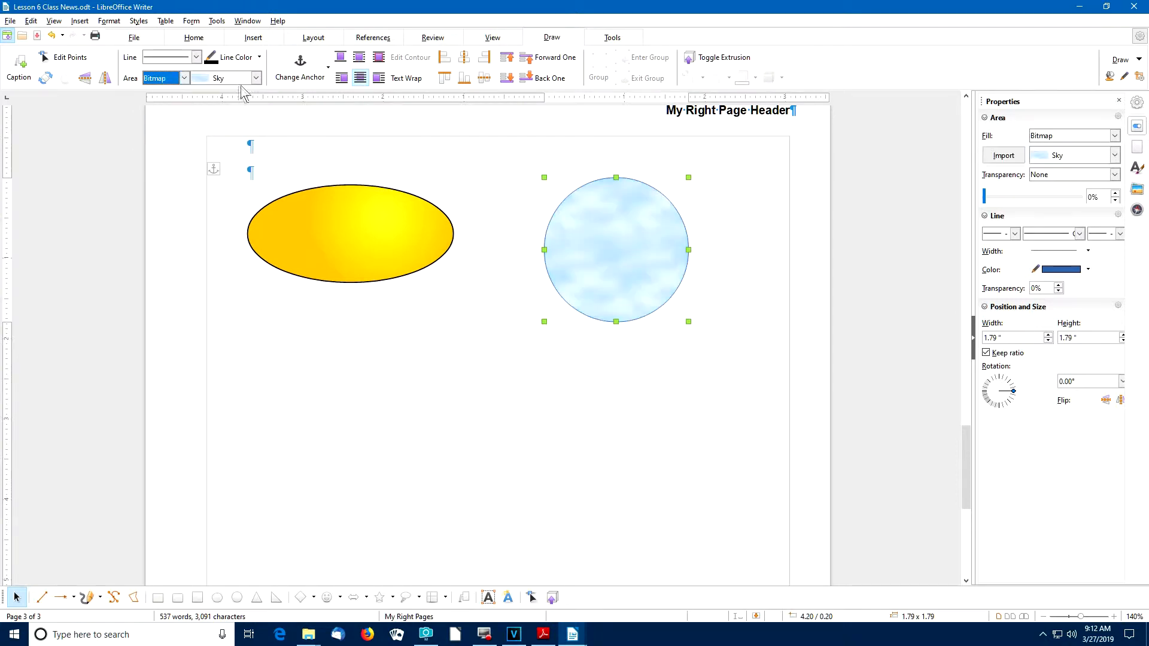
pyautogui.click(256, 79)
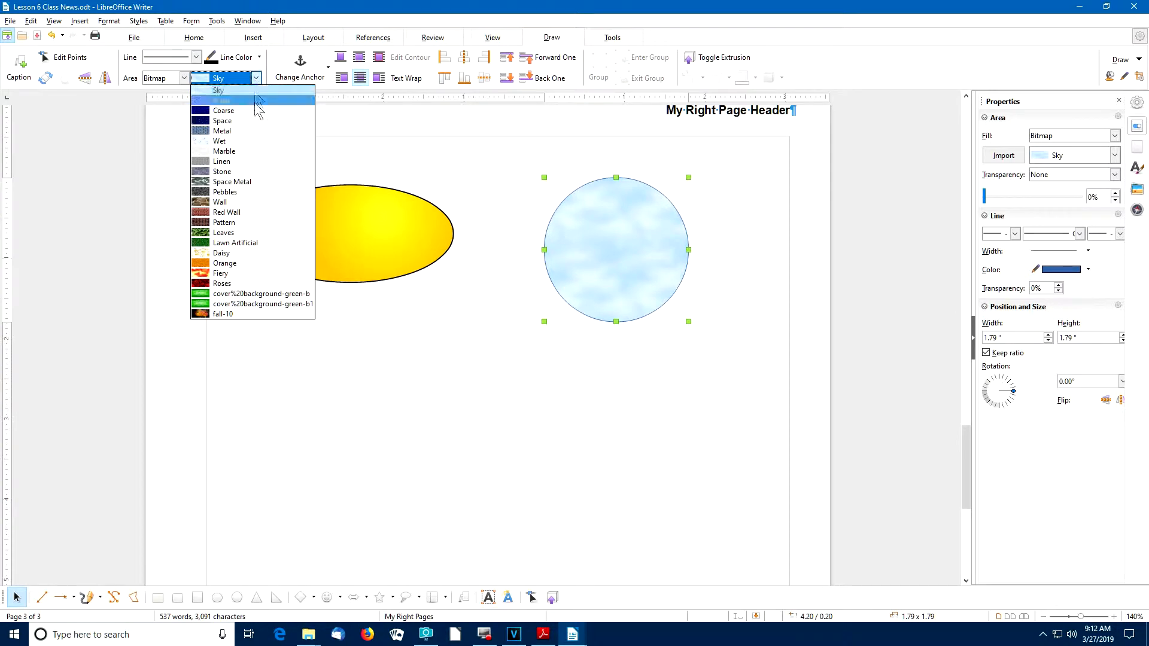
pyautogui.click(228, 88)
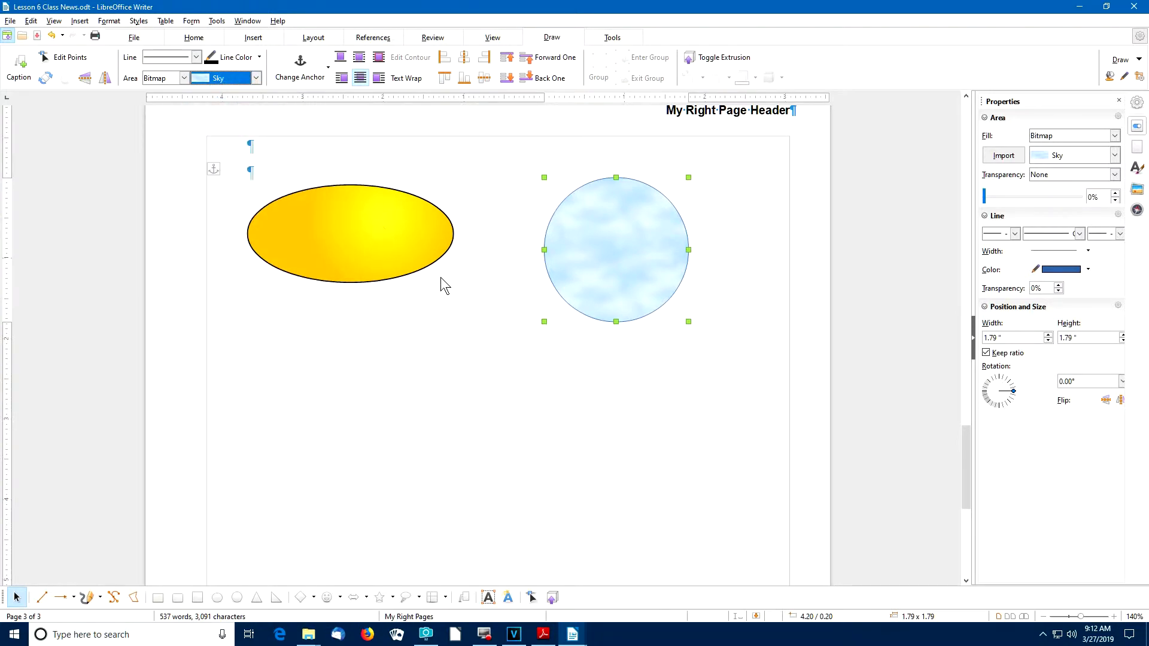
pyautogui.click(483, 299)
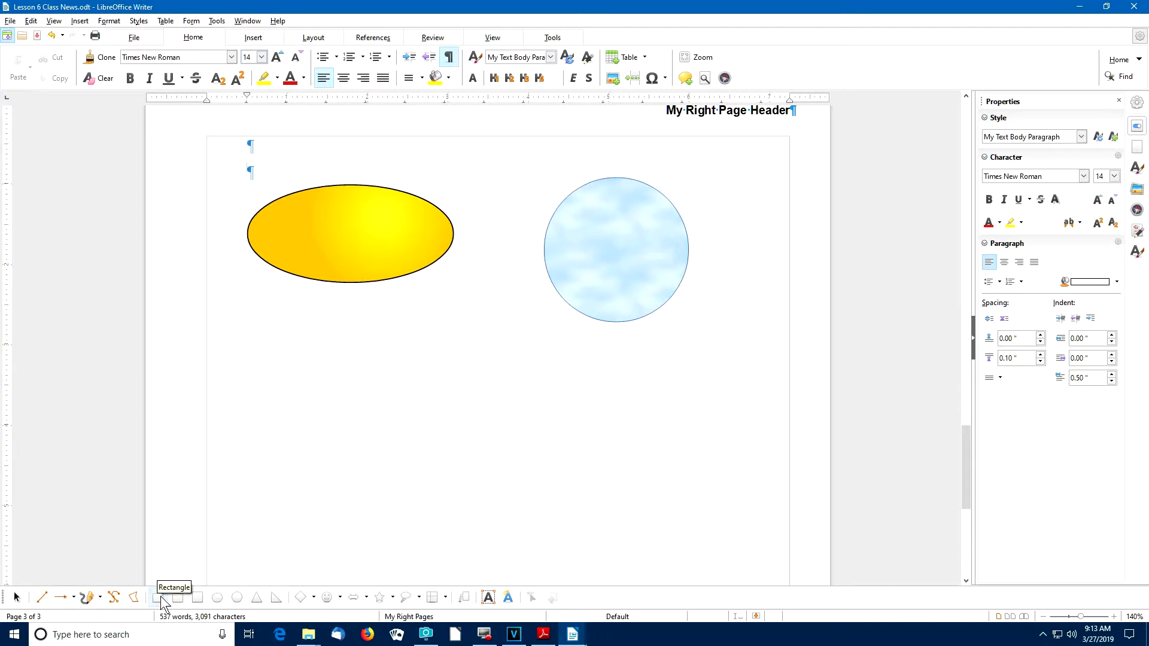
# - Draw a rounded rectangle about 1.31" wide and 2.18" high below the ellipse and give it a hatching fill
pyautogui.click(182, 599)
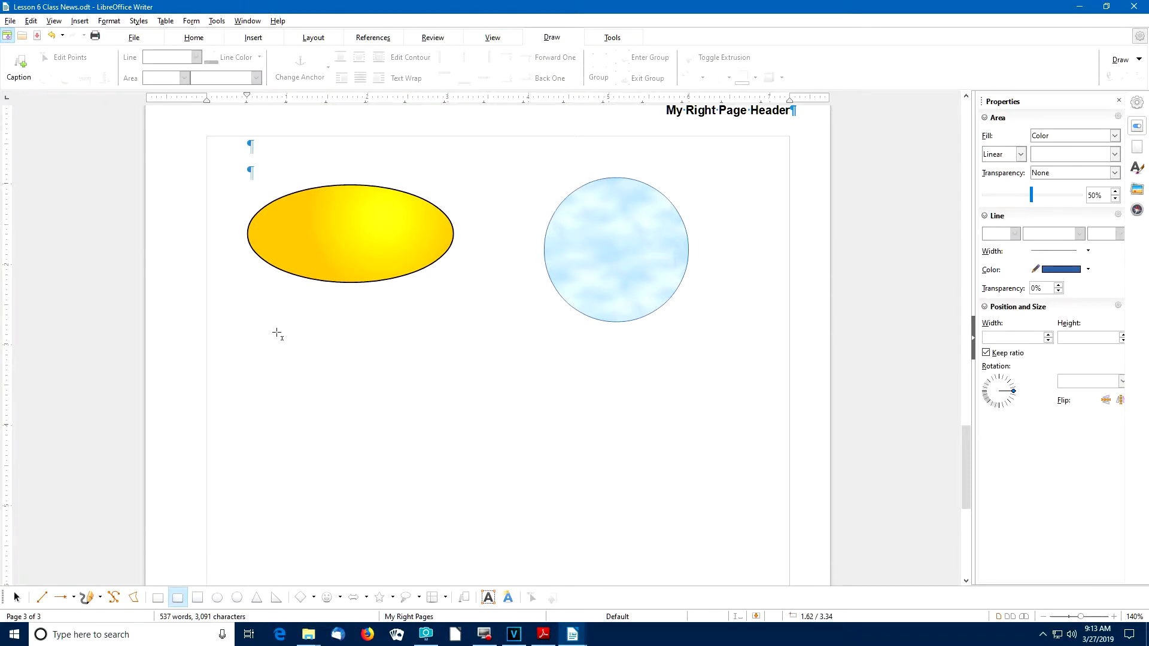
pyautogui.moveTo(268, 324)
pyautogui.mouseDown()
pyautogui.moveTo(410, 464)
pyautogui.moveTo(403, 496)
pyautogui.moveTo(366, 495)
pyautogui.moveTo(373, 505)
pyautogui.mouseUp()
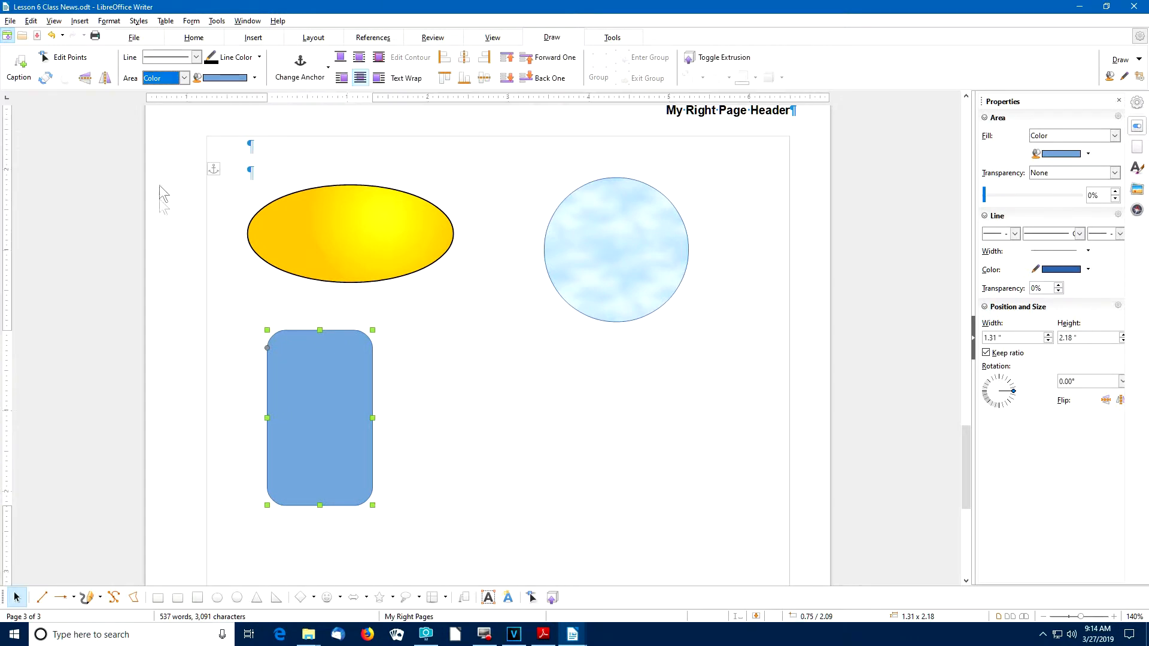
pyautogui.click(185, 79)
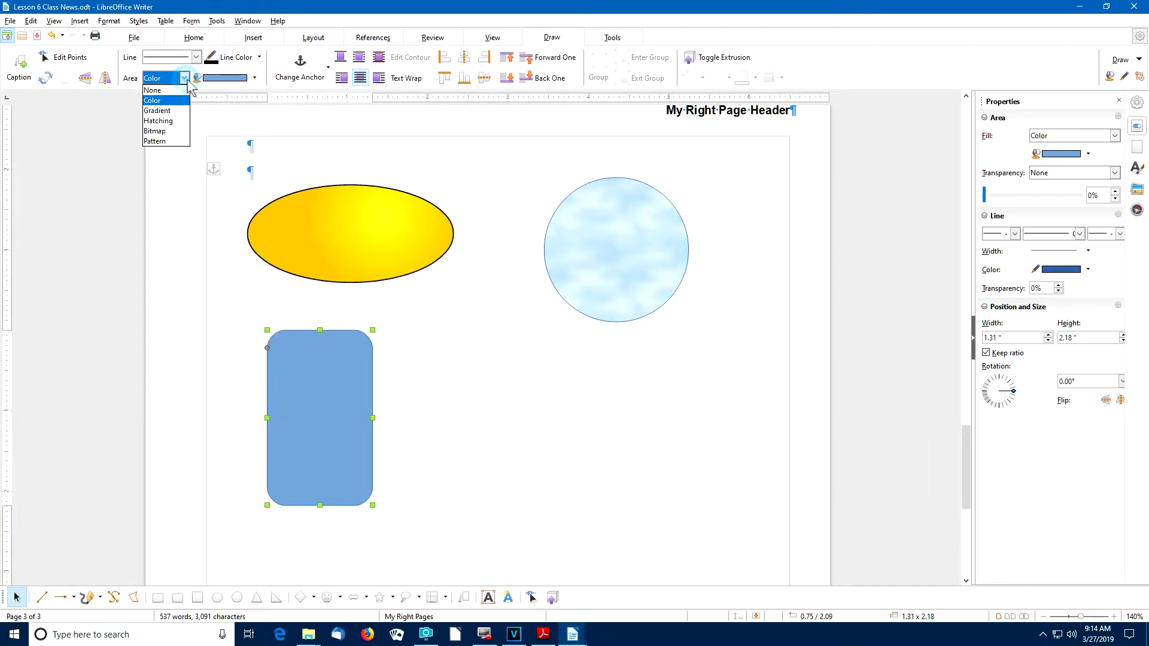
pyautogui.click(160, 120)
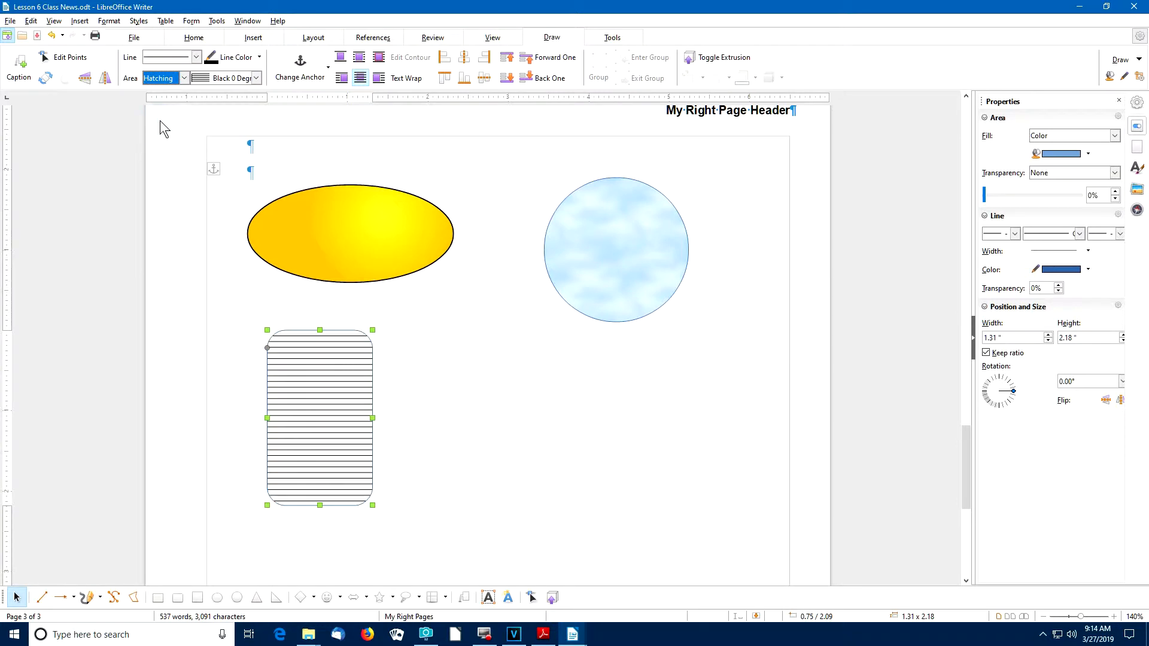
# - Try the Red Crossed 45 Degrees and Black 45 Degrees Wide hatch patterns on the rounded rectangle
pyautogui.click(256, 78)
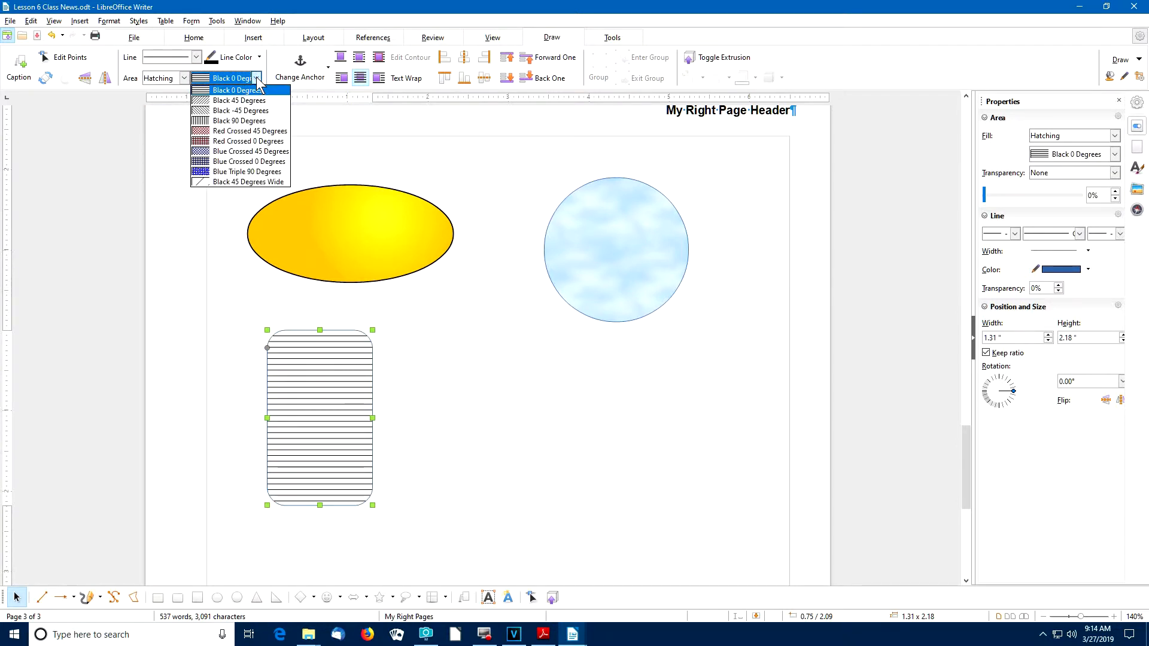
pyautogui.click(226, 131)
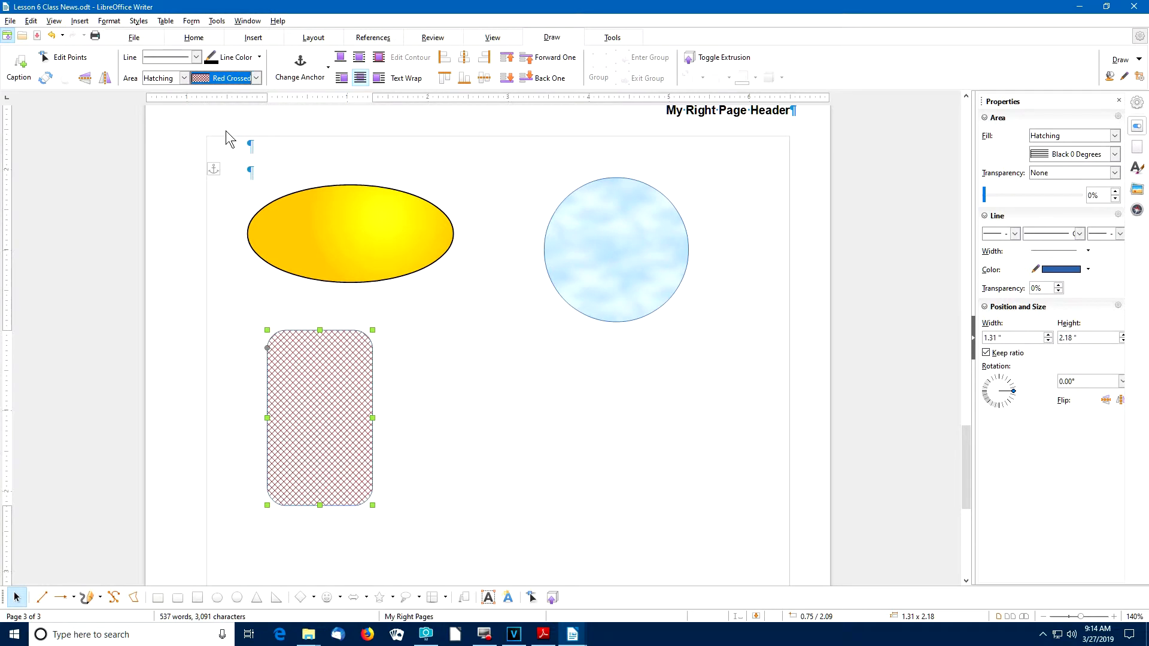
pyautogui.click(256, 79)
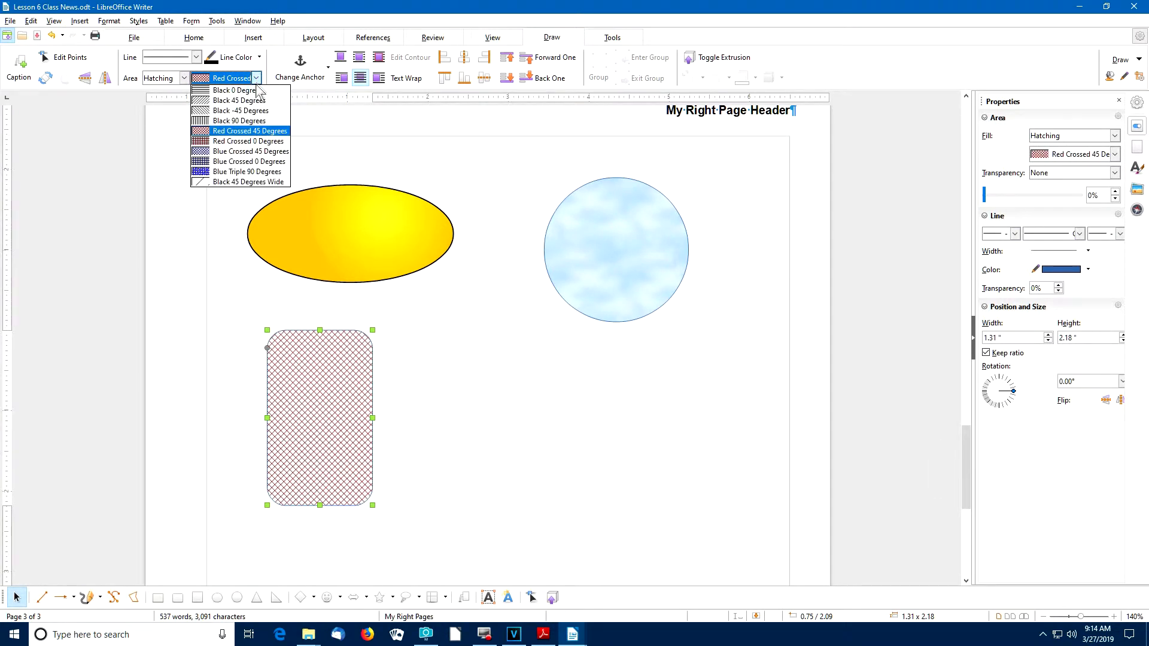
pyautogui.click(222, 182)
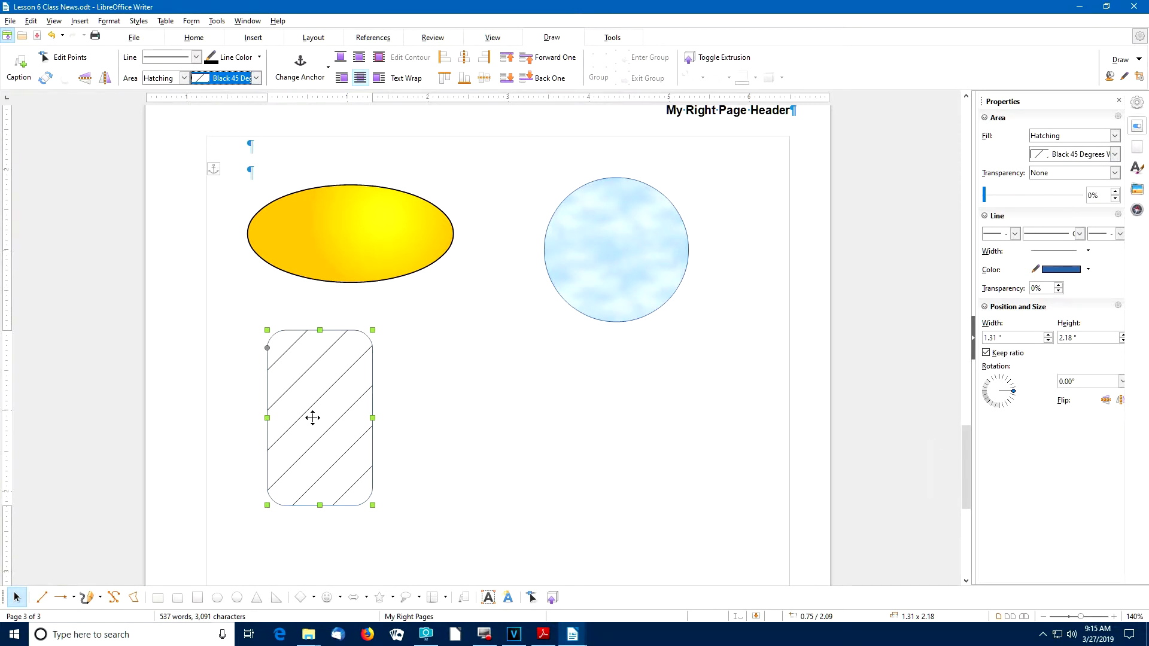
# - Set the rounded rectangle's hatch pattern to Black 45 Degrees
pyautogui.click(256, 79)
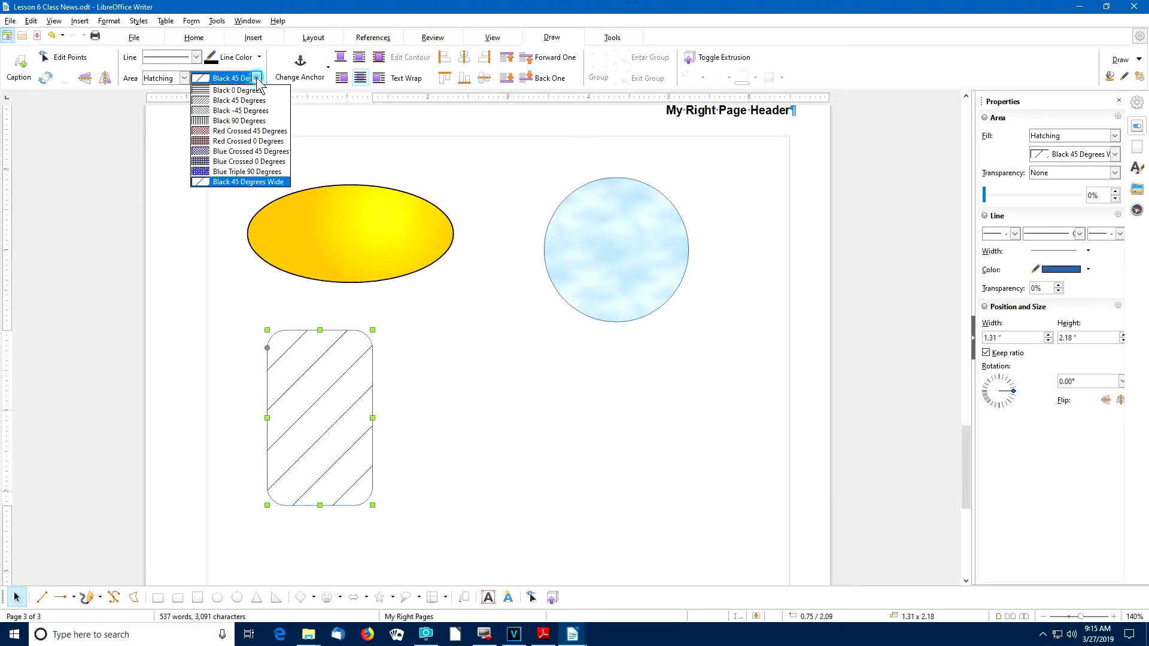
pyautogui.click(222, 102)
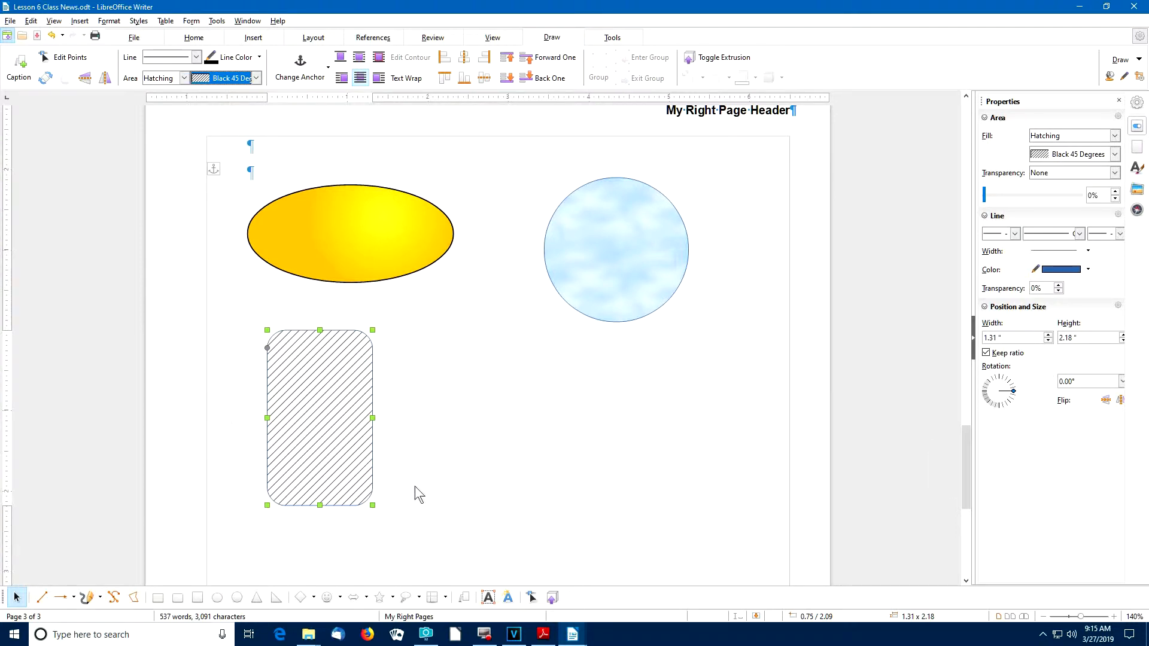
# - Draw a 6-point star about 1.17" wide and 1.30" high to the right of the rounded rectangle
pyautogui.click(393, 598)
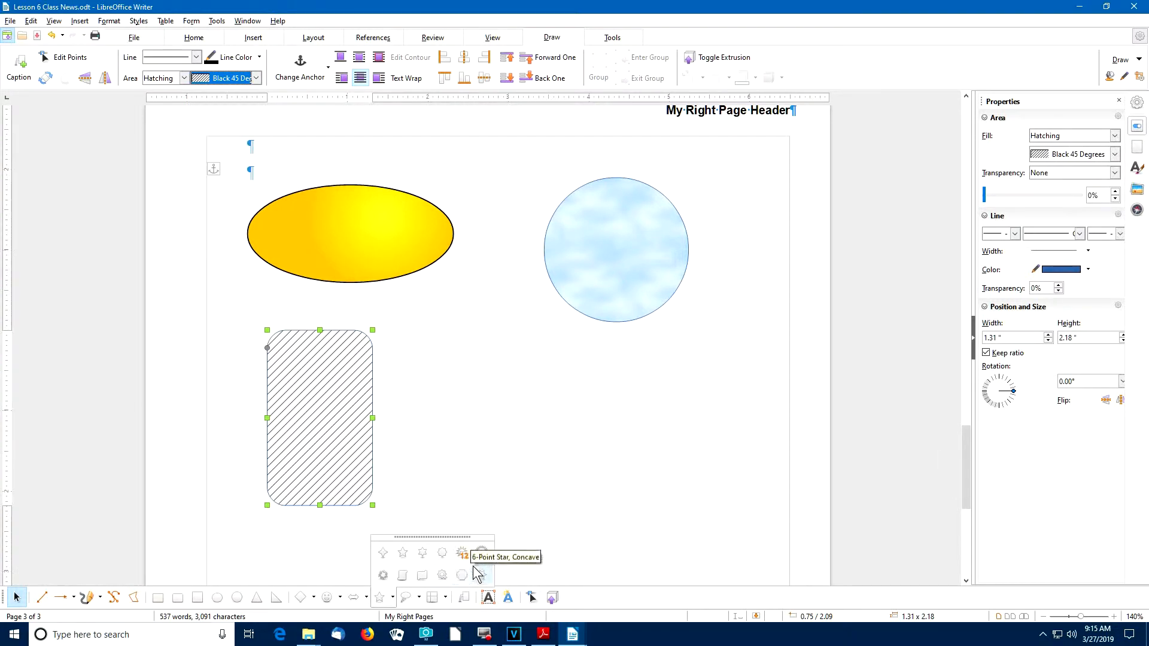
pyautogui.click(425, 558)
pyautogui.moveTo(442, 350); pyautogui.dragTo(538, 450)
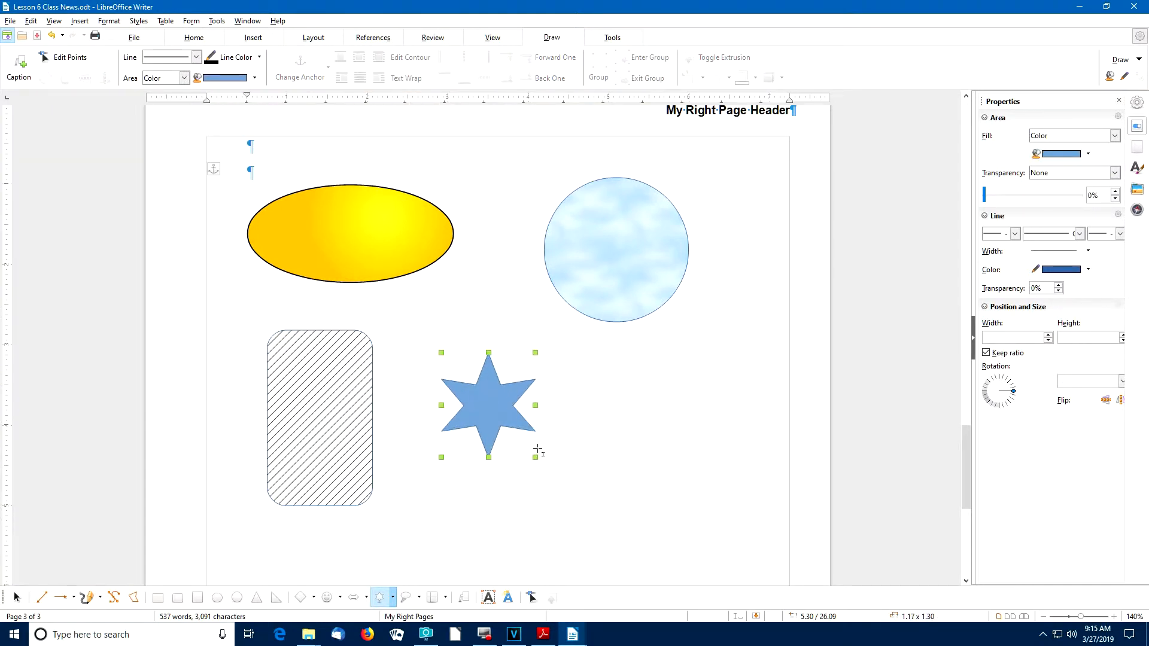
# - Format the 6-point star with a yellow fill and a black outline 4.5 pt wide
pyautogui.click(253, 78)
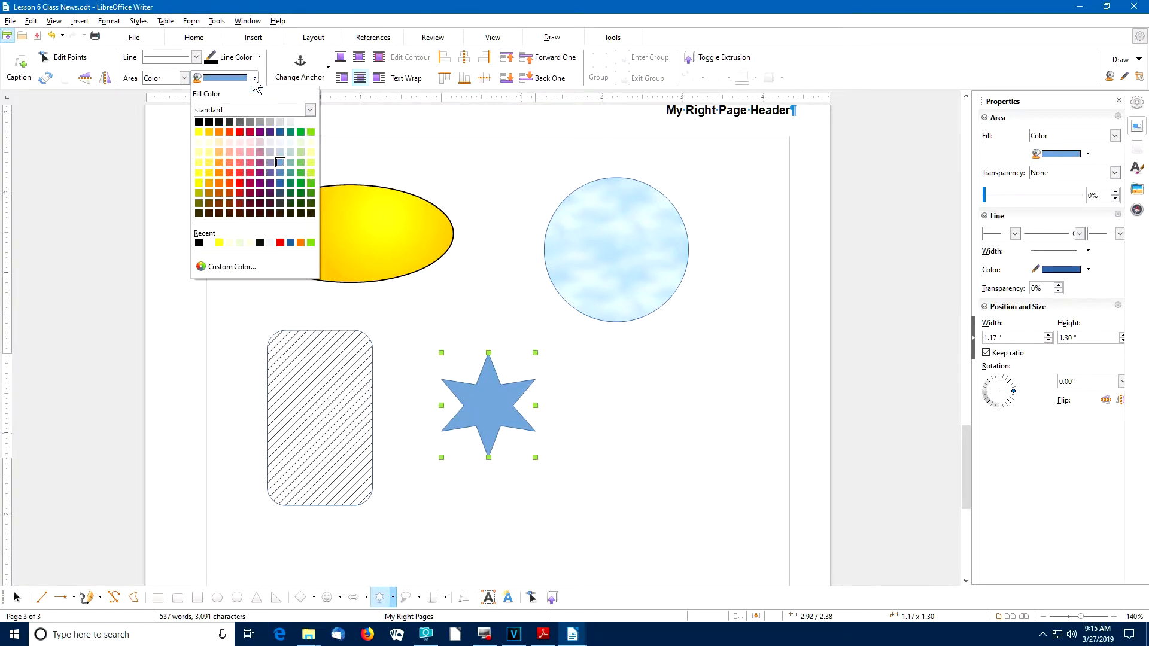
pyautogui.click(199, 172)
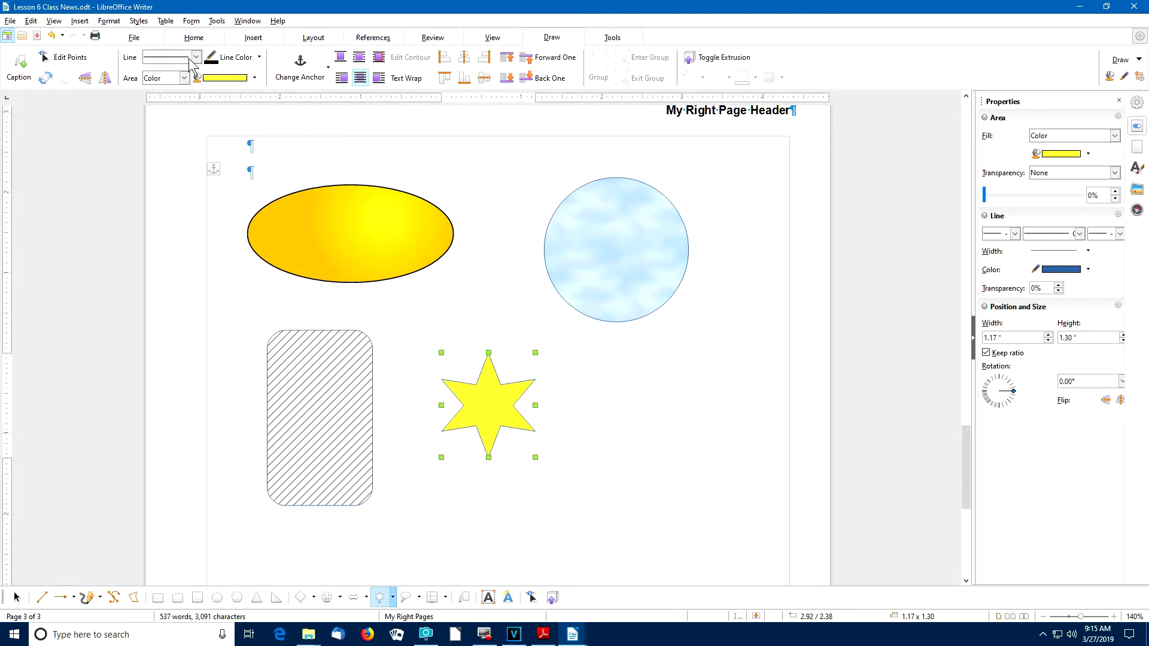
pyautogui.click(259, 57)
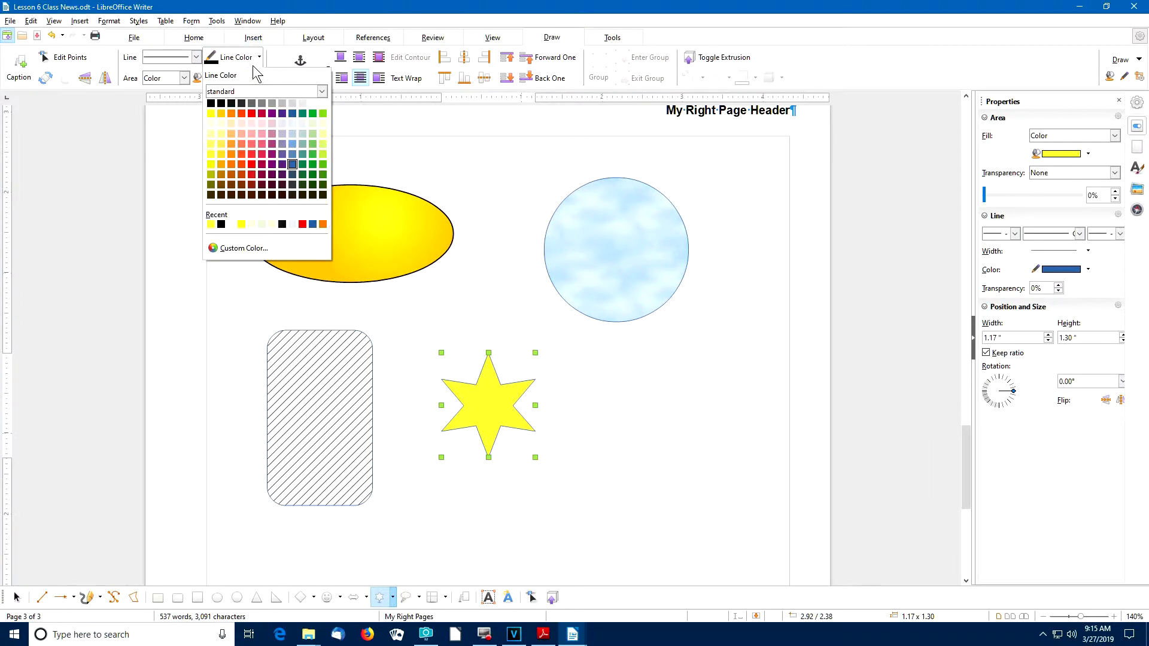
pyautogui.click(216, 103)
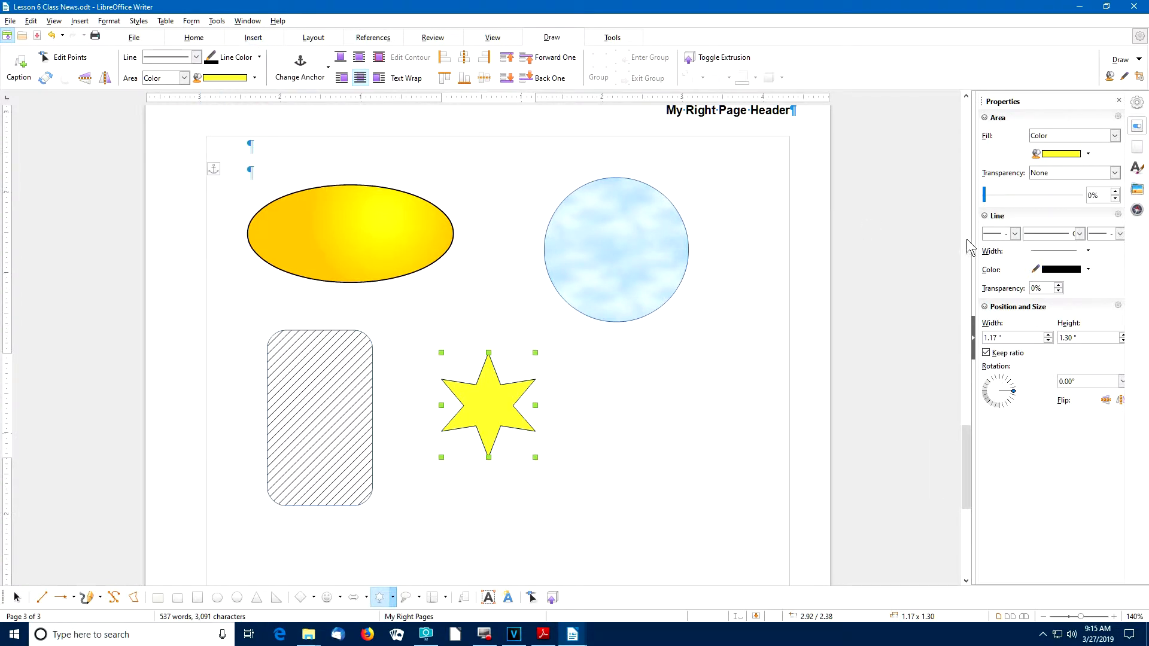
pyautogui.click(1032, 252)
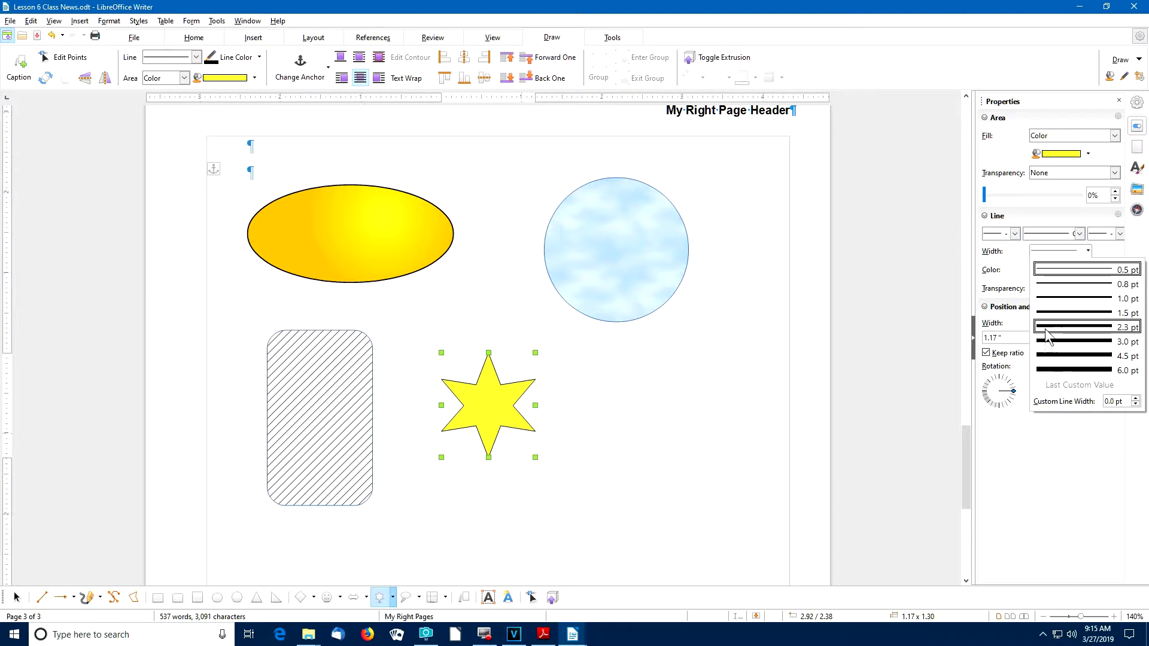
pyautogui.click(1048, 353)
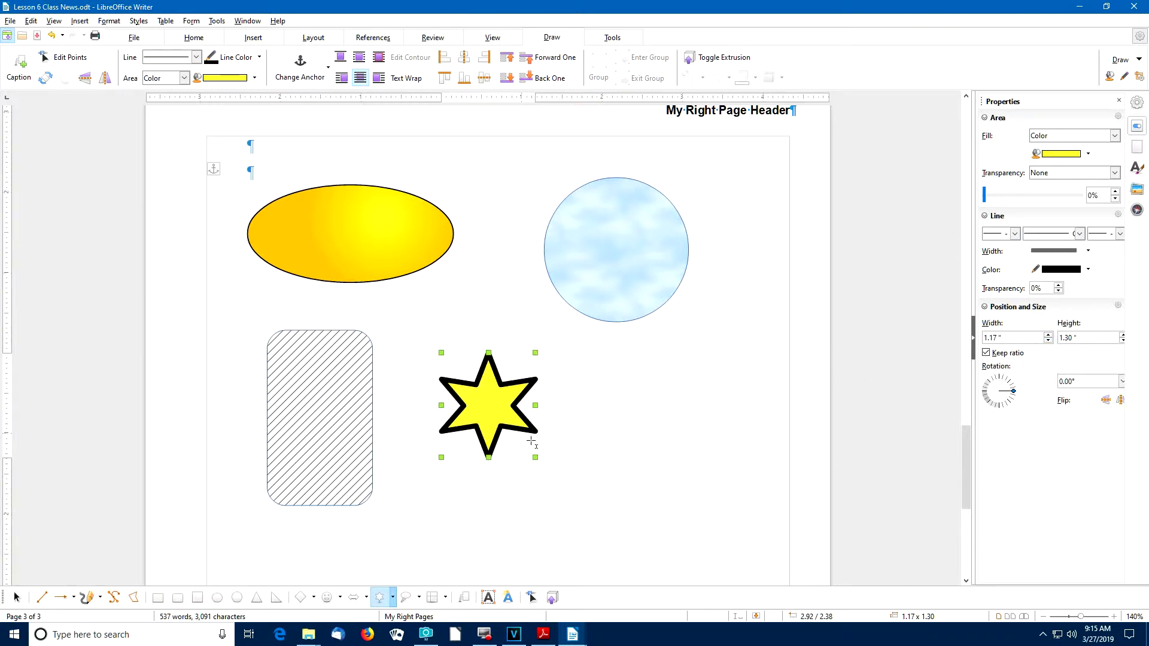
pyautogui.click(808, 442)
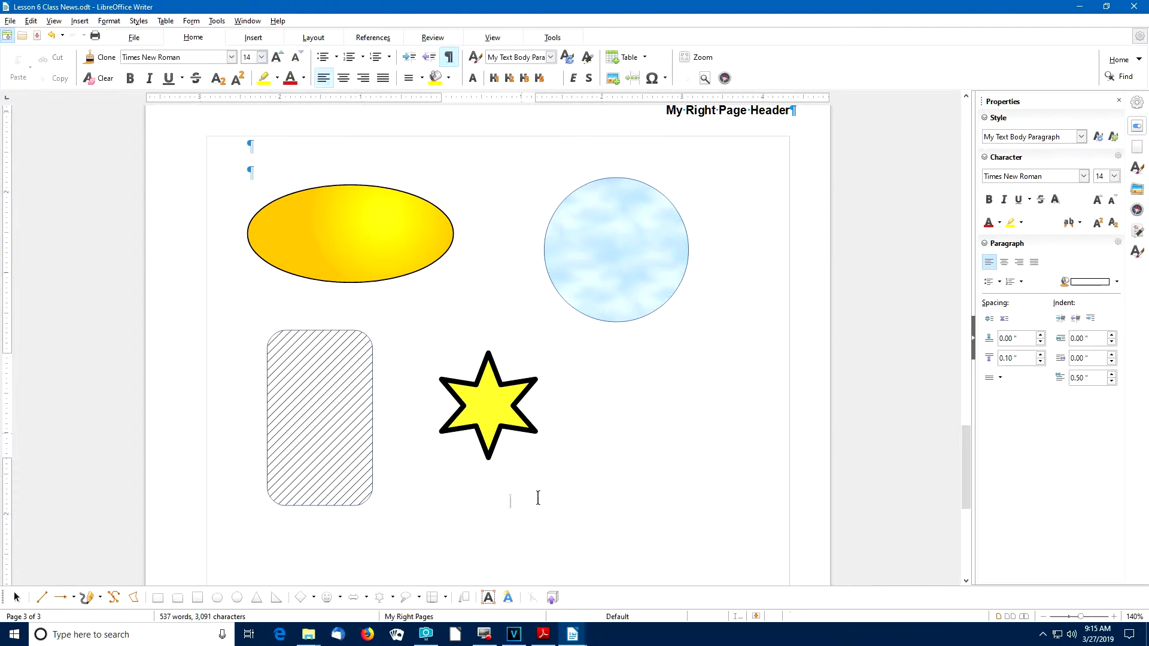
# - Draw a vertical scroll shape about 2.22" wide and 2.01" high to the right of the star
pyautogui.click(392, 598)
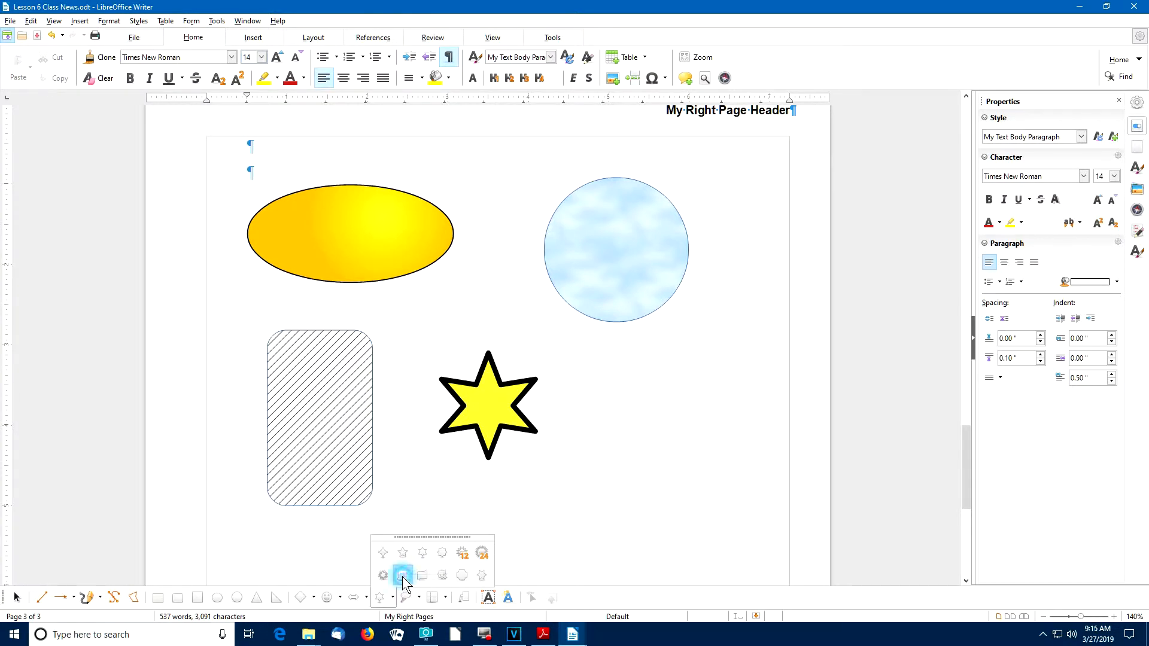
pyautogui.click(404, 581)
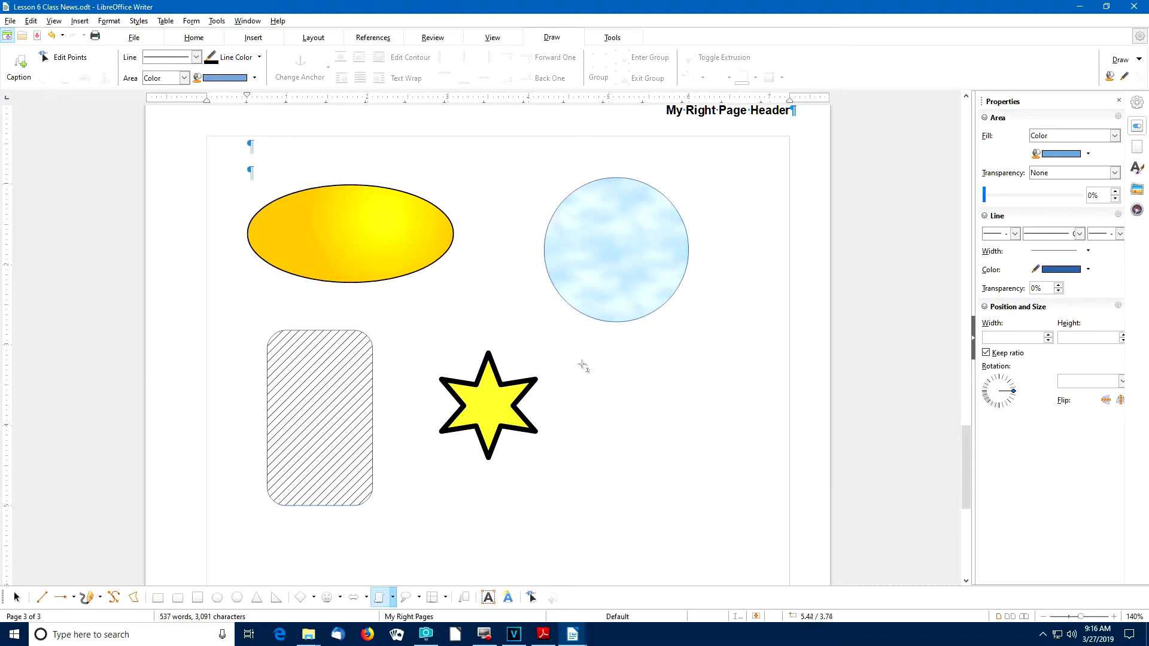
pyautogui.moveTo(577, 352)
pyautogui.mouseDown()
pyautogui.moveTo(626, 426)
pyautogui.moveTo(756, 517)
pyautogui.mouseUp()
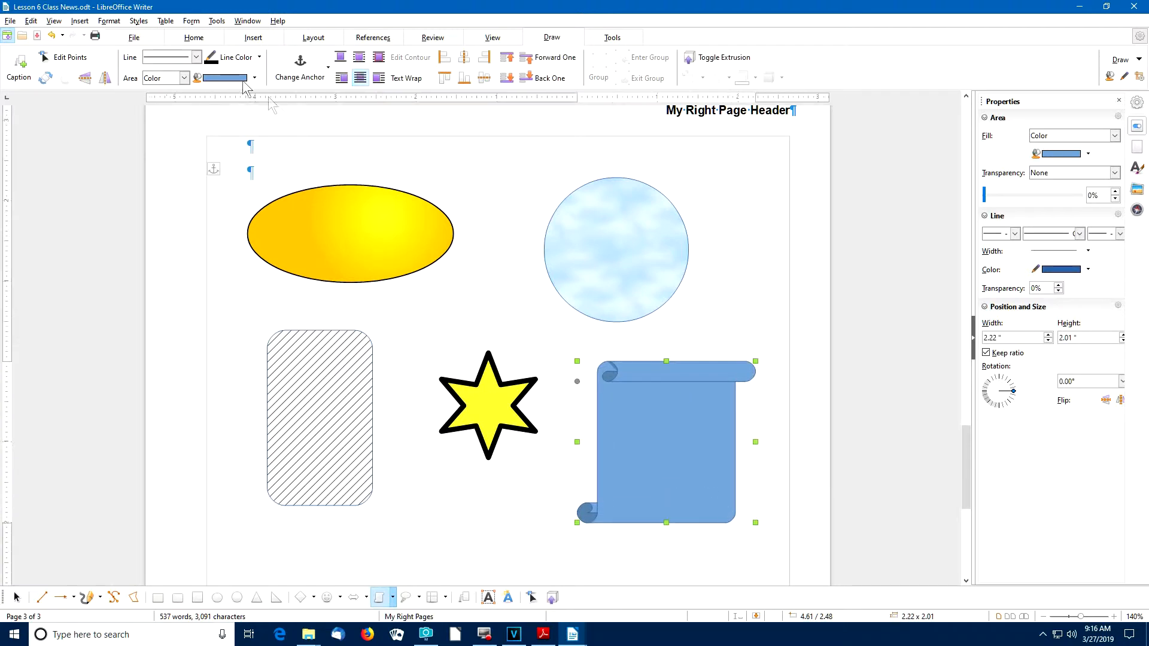
# - Give the scroll a very pale yellow fill and a black outline
pyautogui.click(222, 80)
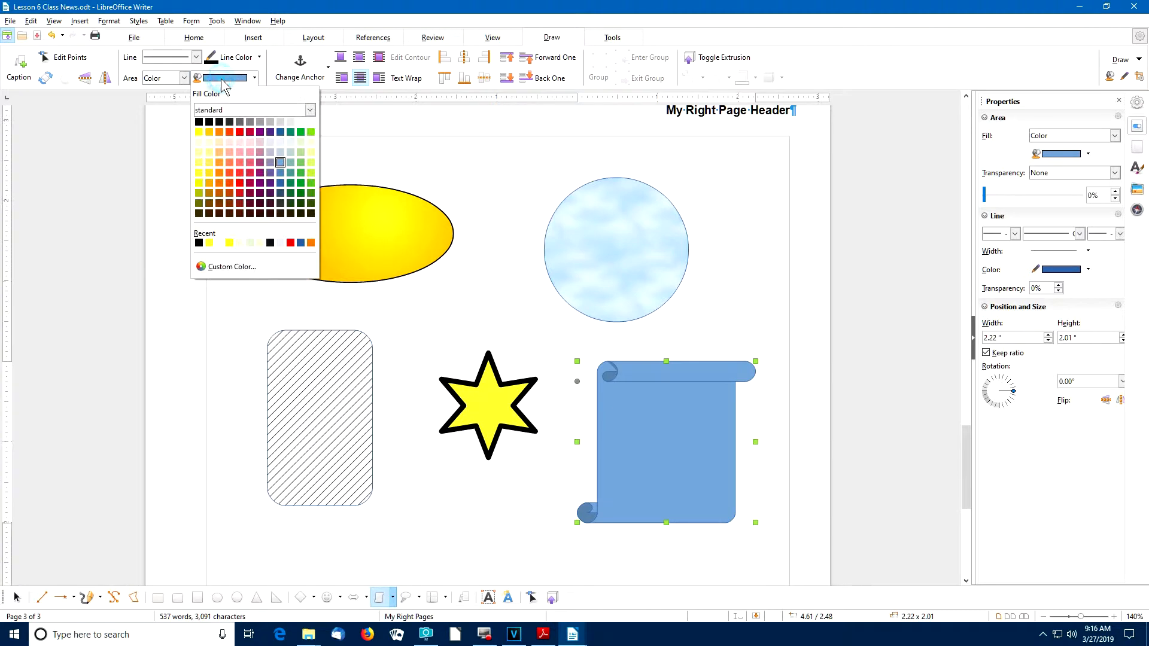
pyautogui.click(199, 143)
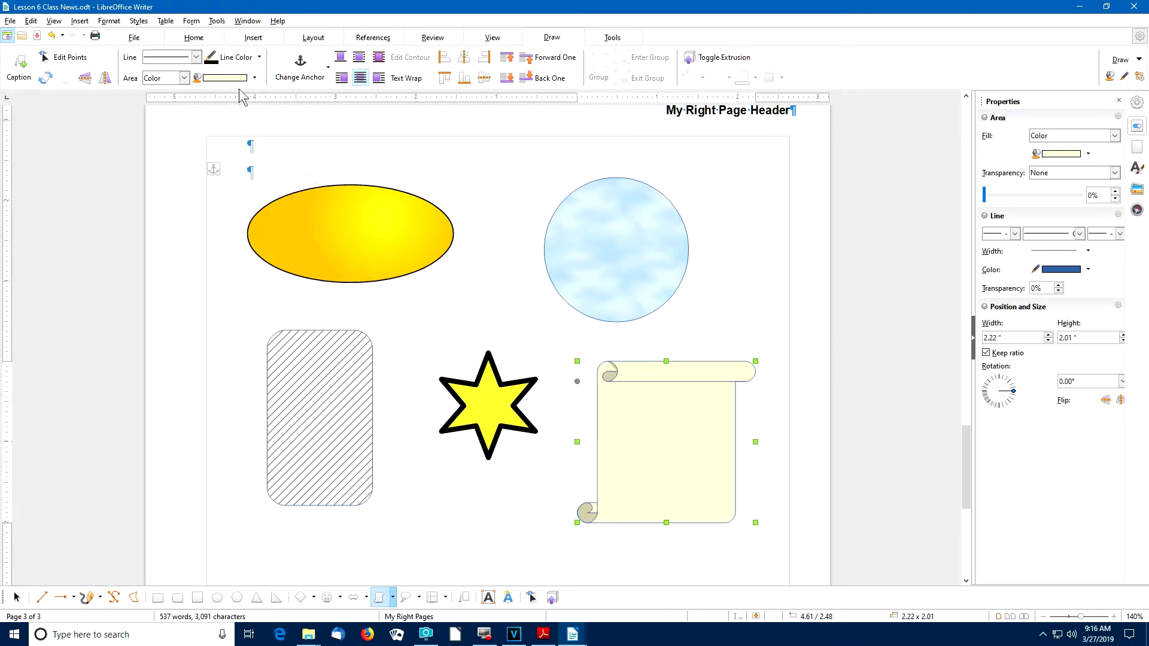
pyautogui.click(261, 57)
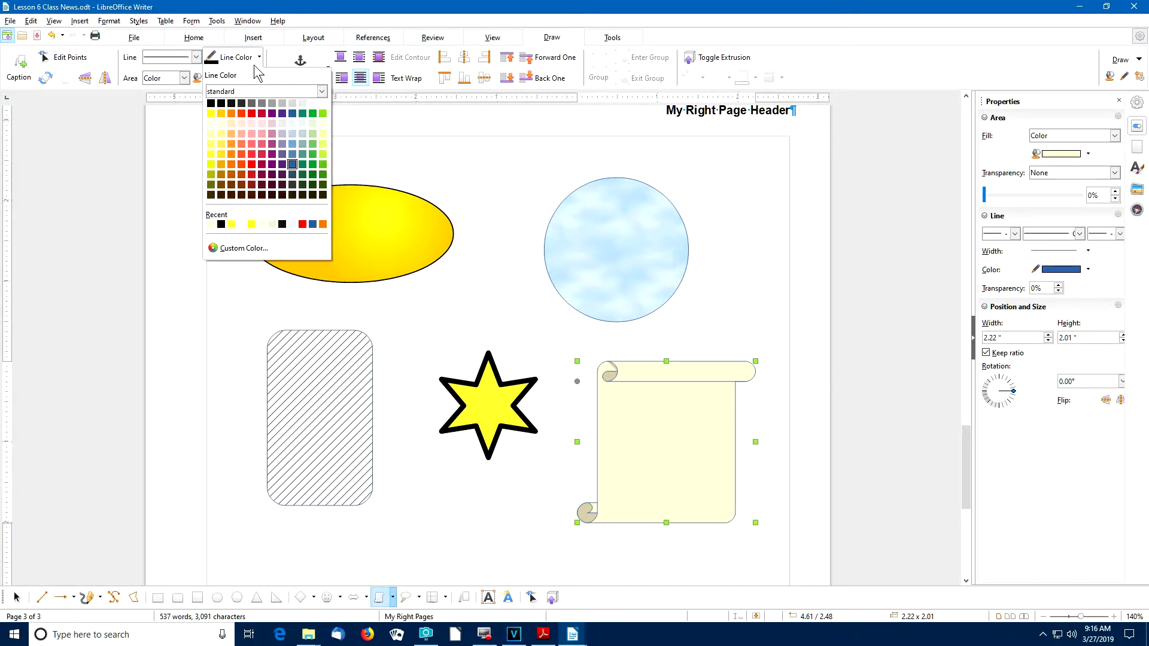
pyautogui.click(214, 107)
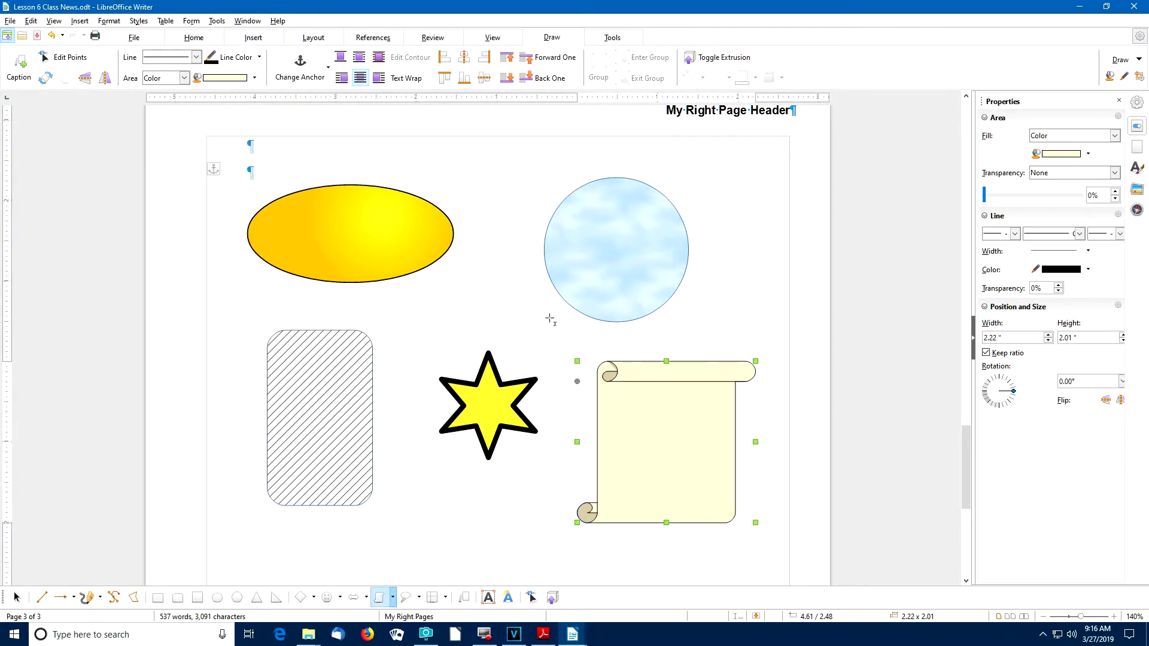
# - Enter the text "Some text in" and "The scroll" on two separate lines inside the scroll shape
pyautogui.doubleClick(657, 443)
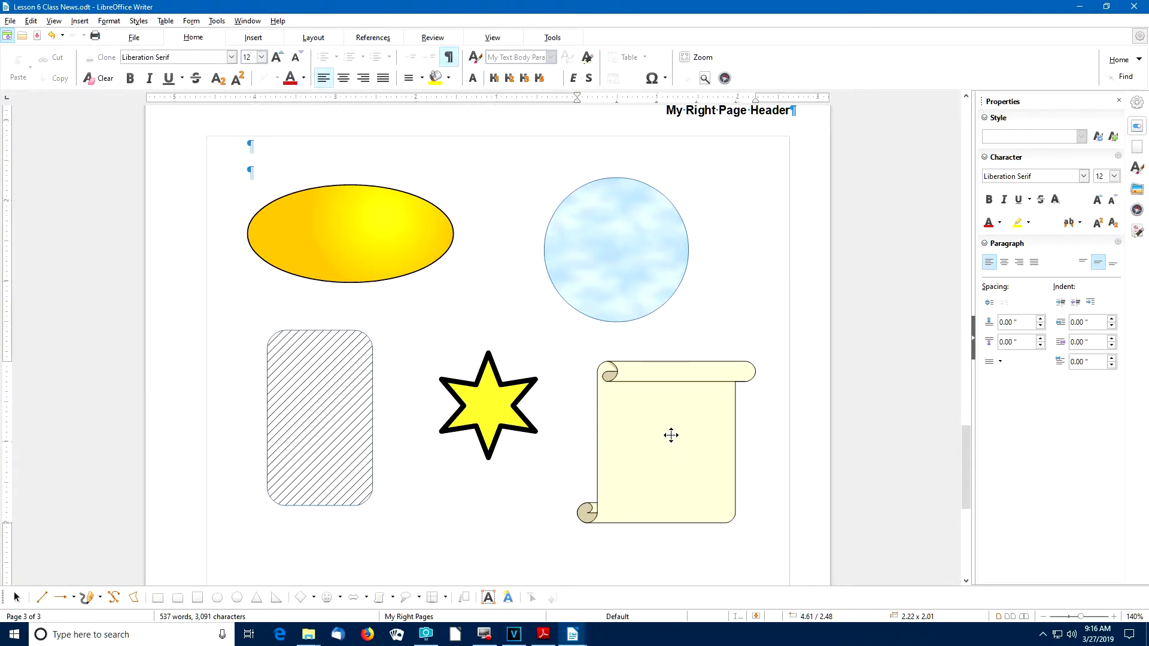
pyautogui.write('Some text in')
pyautogui.press('Return')
pyautogui.write('The scroll')
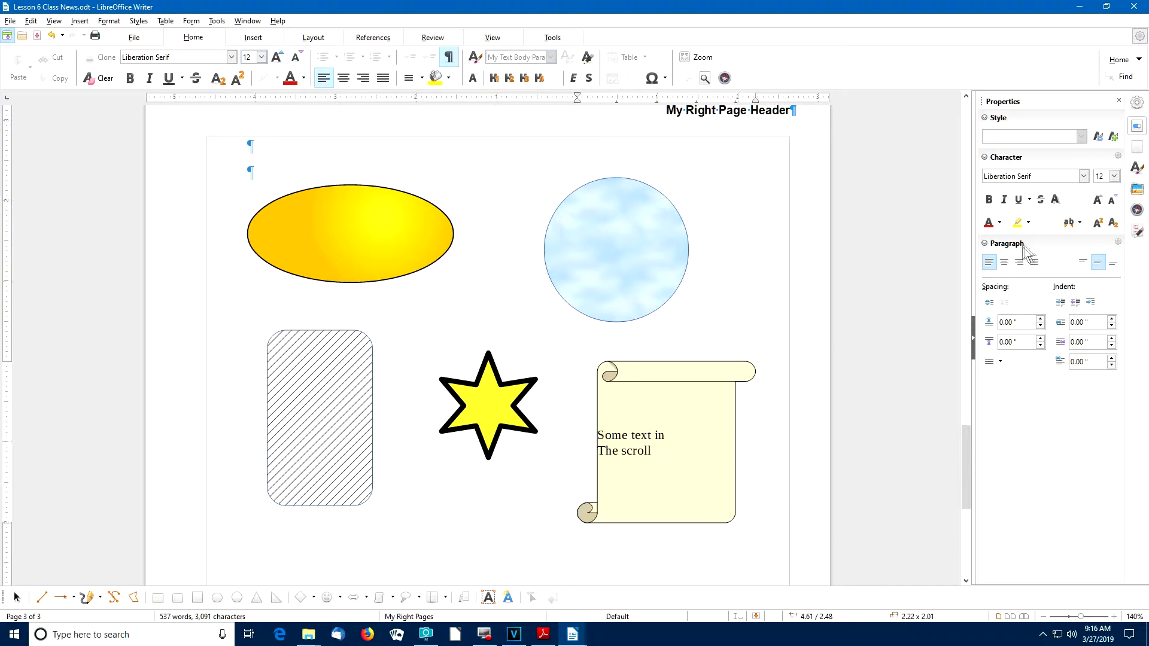
# - Centre each of the two text lines horizontally in the scroll
pyautogui.click(1009, 264)
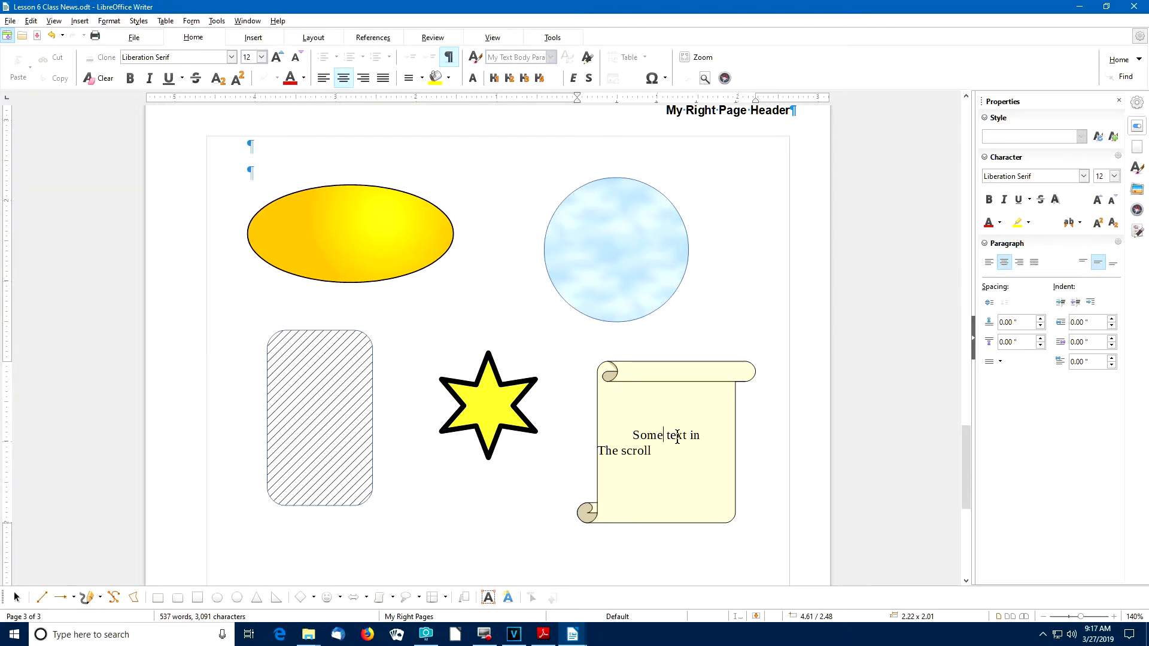
pyautogui.click(623, 451)
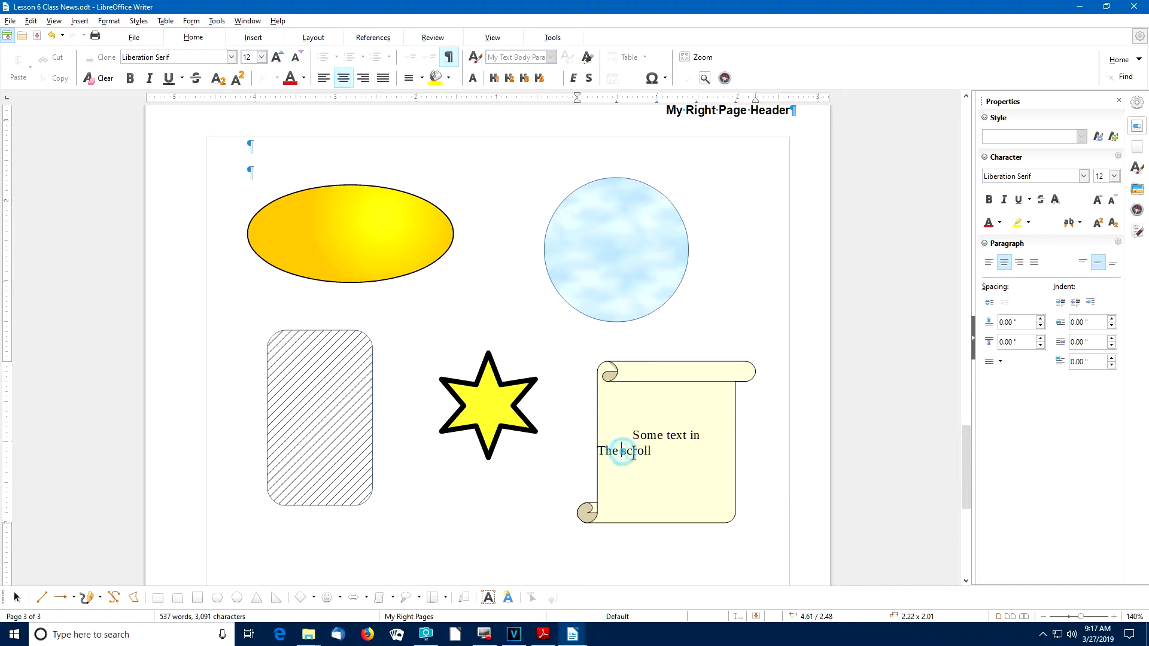
pyautogui.click(1005, 263)
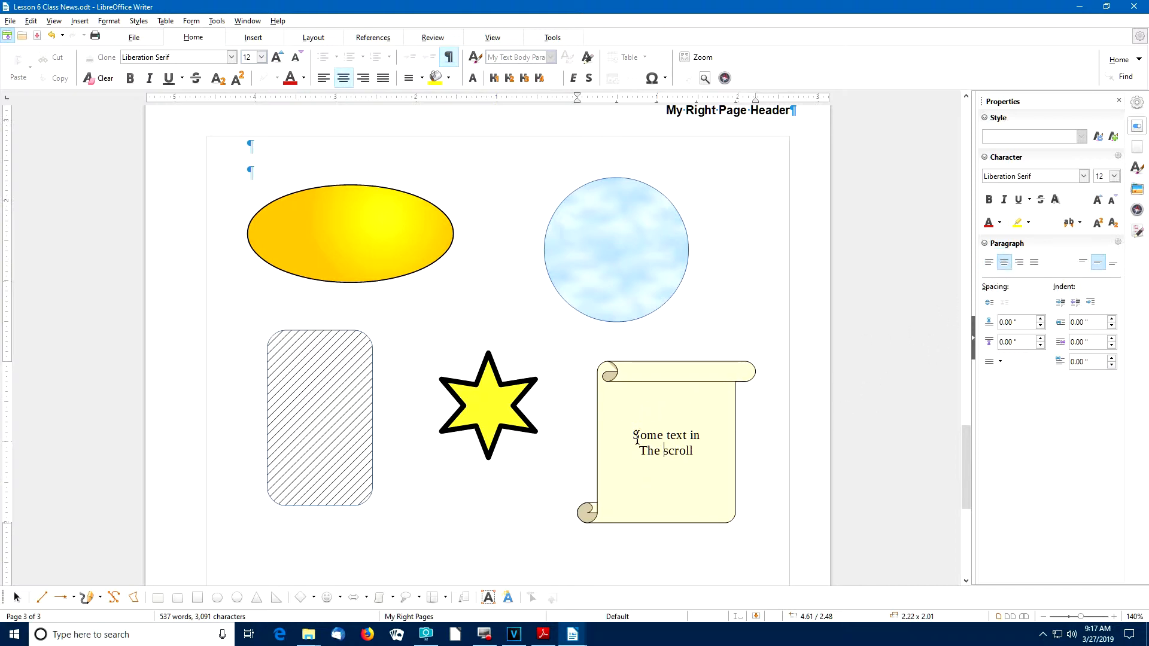
# - Select both lines of the scroll text, try right and left alignment on them, and set them back to centred
pyautogui.moveTo(636, 437); pyautogui.dragTo(703, 452)
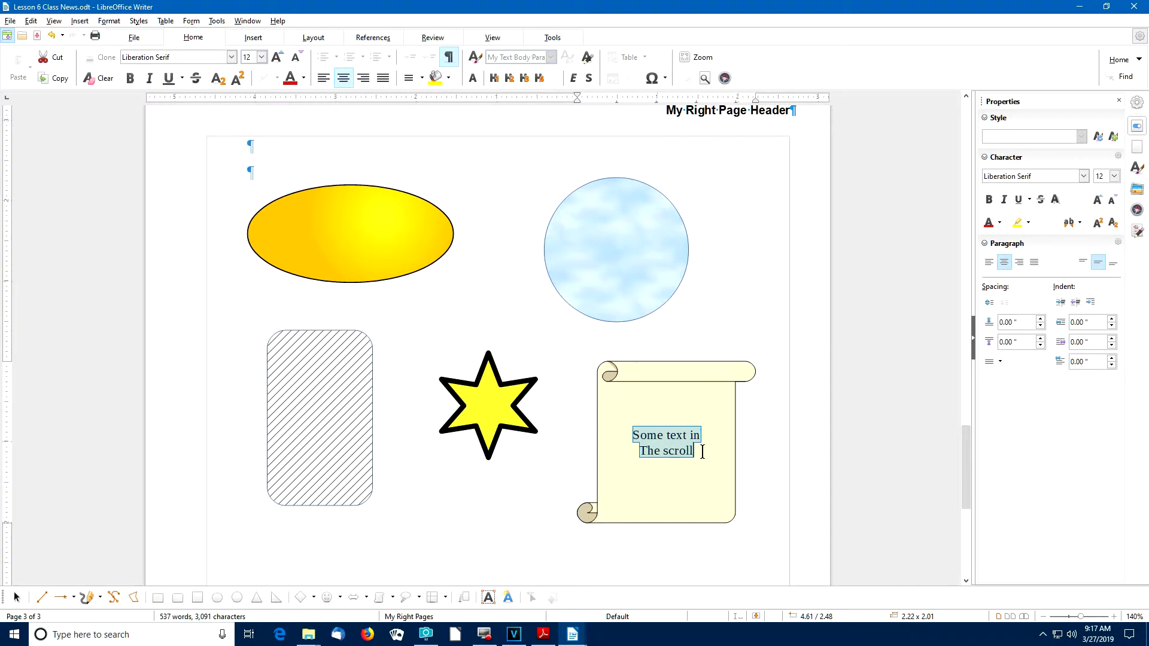
pyautogui.click(1020, 264)
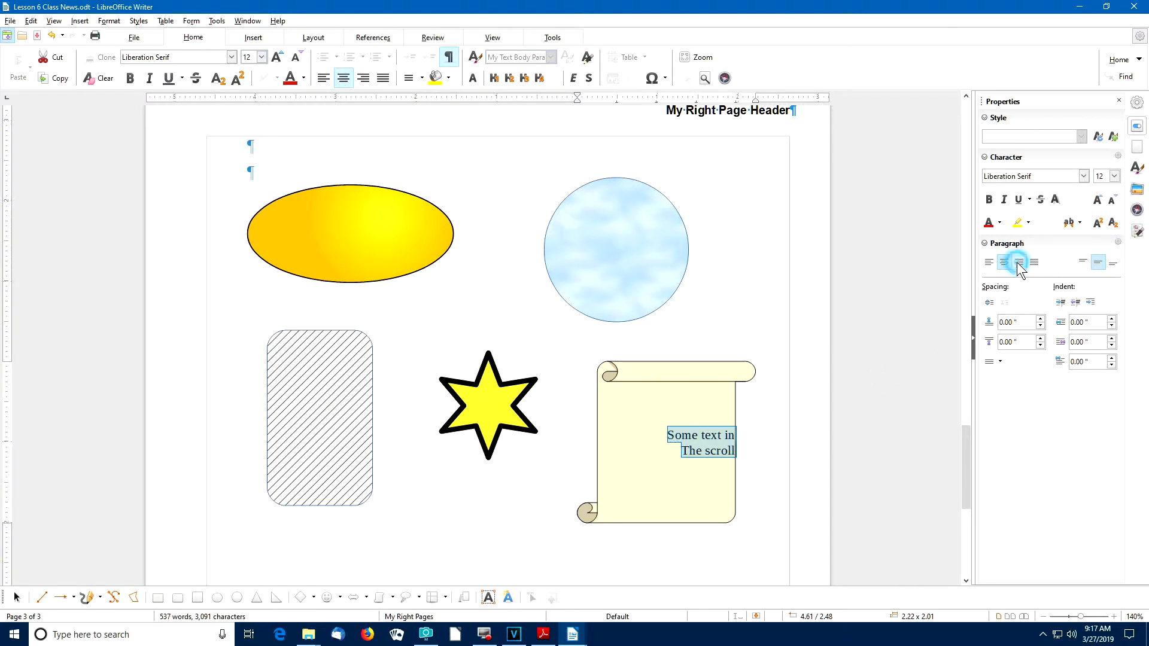
pyautogui.click(989, 264)
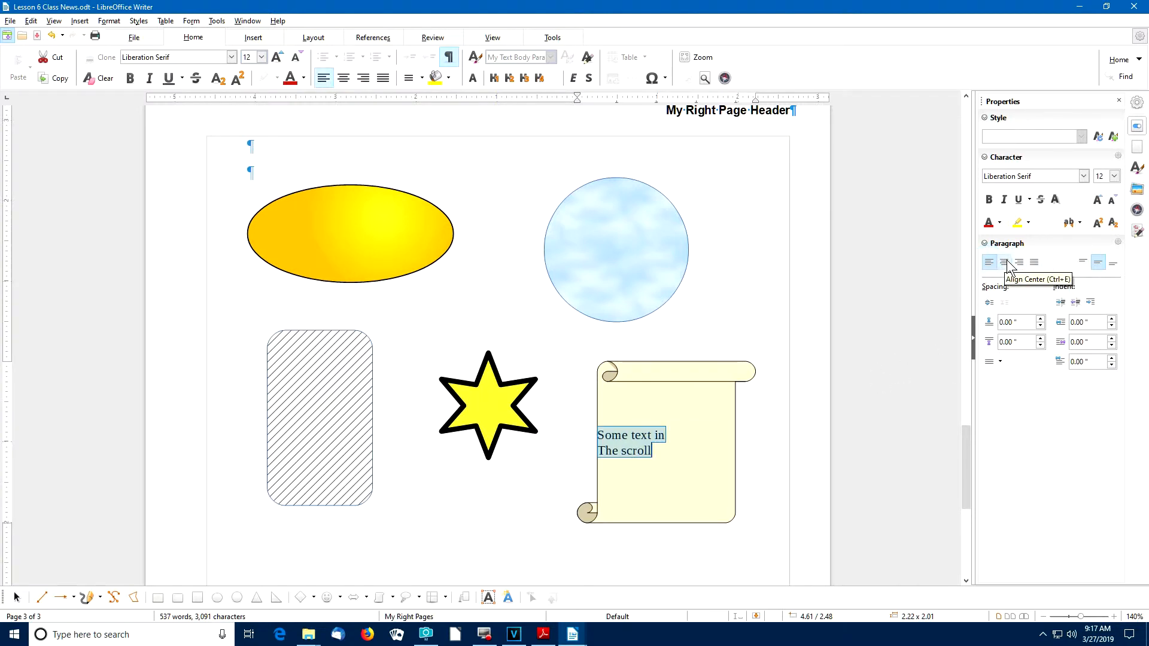
pyautogui.click(1006, 263)
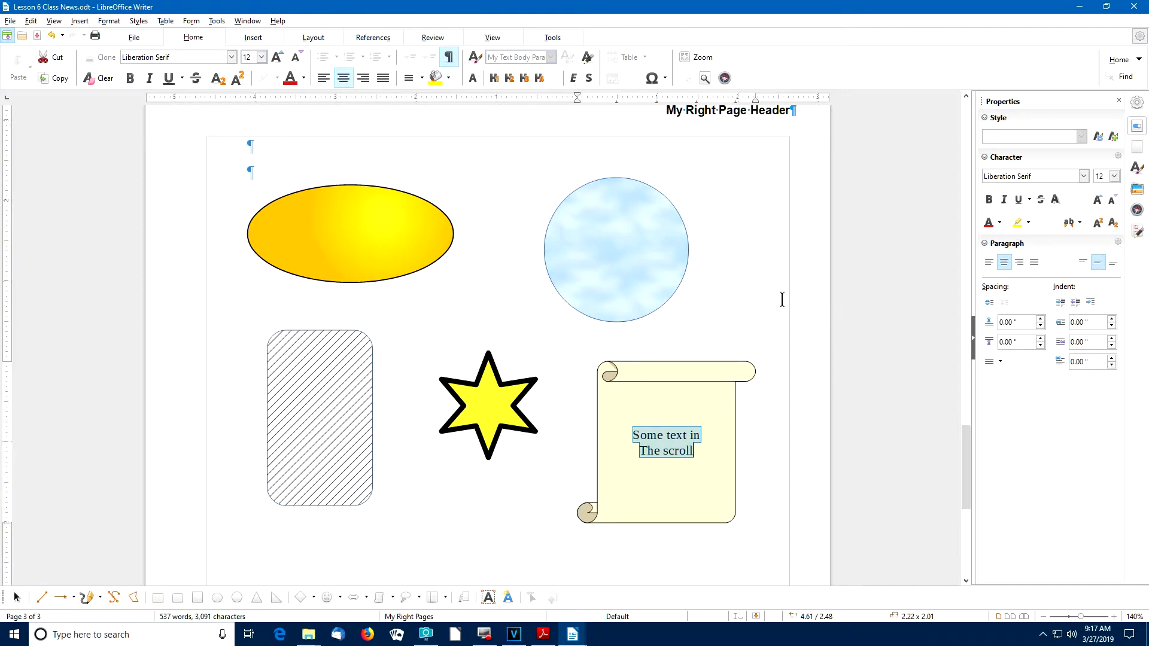
# - Make the selected scroll text bold and enlarge it to 20 pt
pyautogui.click(988, 201)
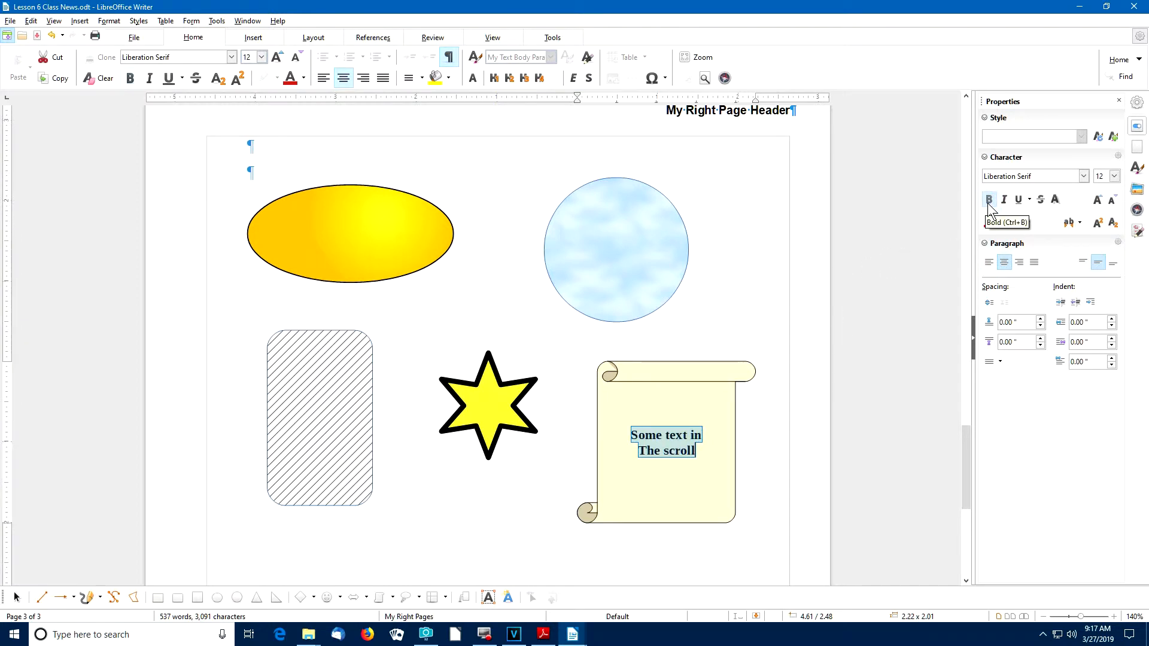
pyautogui.click(1098, 199)
pyautogui.click(1097, 199)
pyautogui.click(1098, 199)
pyautogui.click(1098, 199)
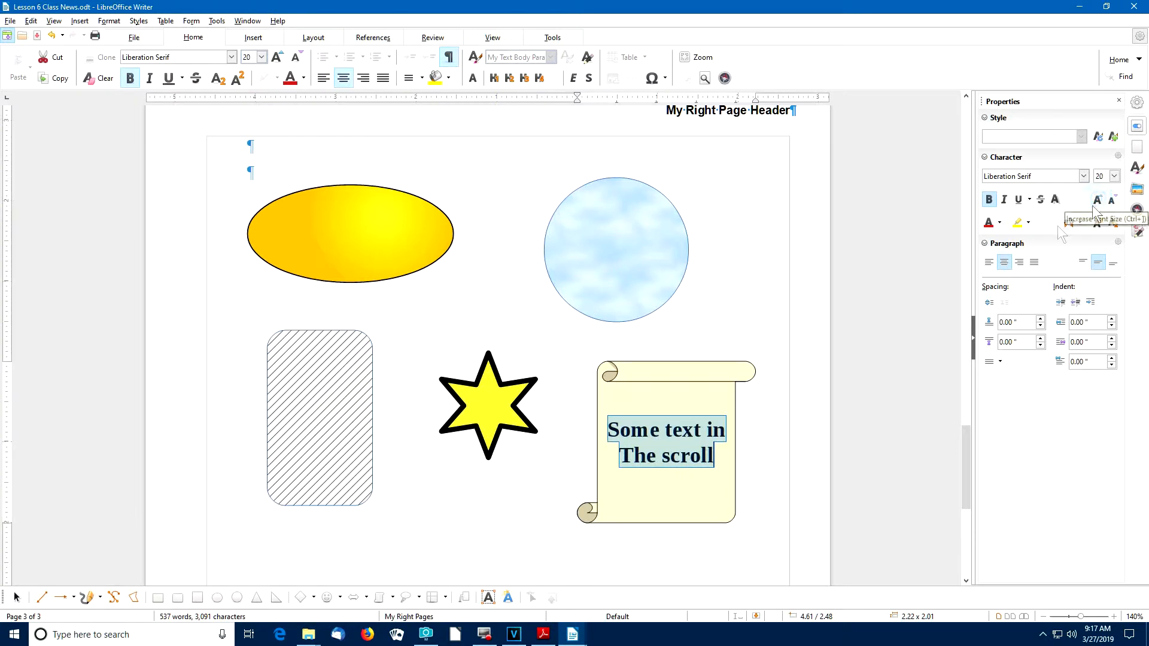
pyautogui.click(776, 419)
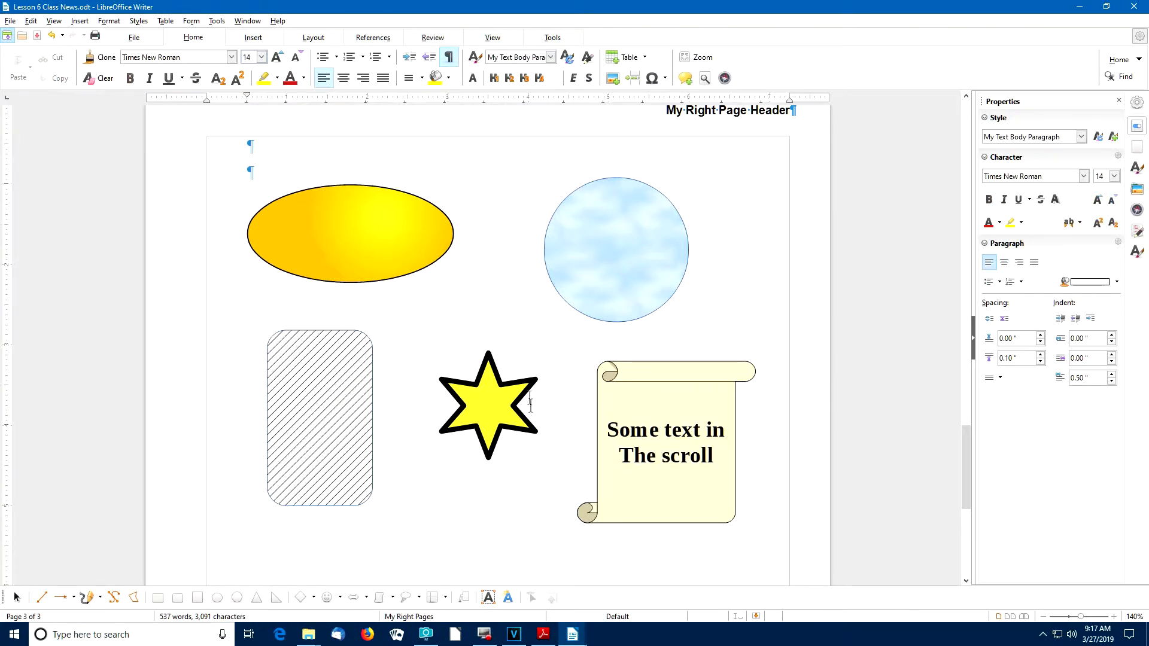
# - Insert a Fontwork object using the fourth style in the gallery's first row
pyautogui.scroll(-2, 425, 322)
pyautogui.scroll(-1, 425, 321)
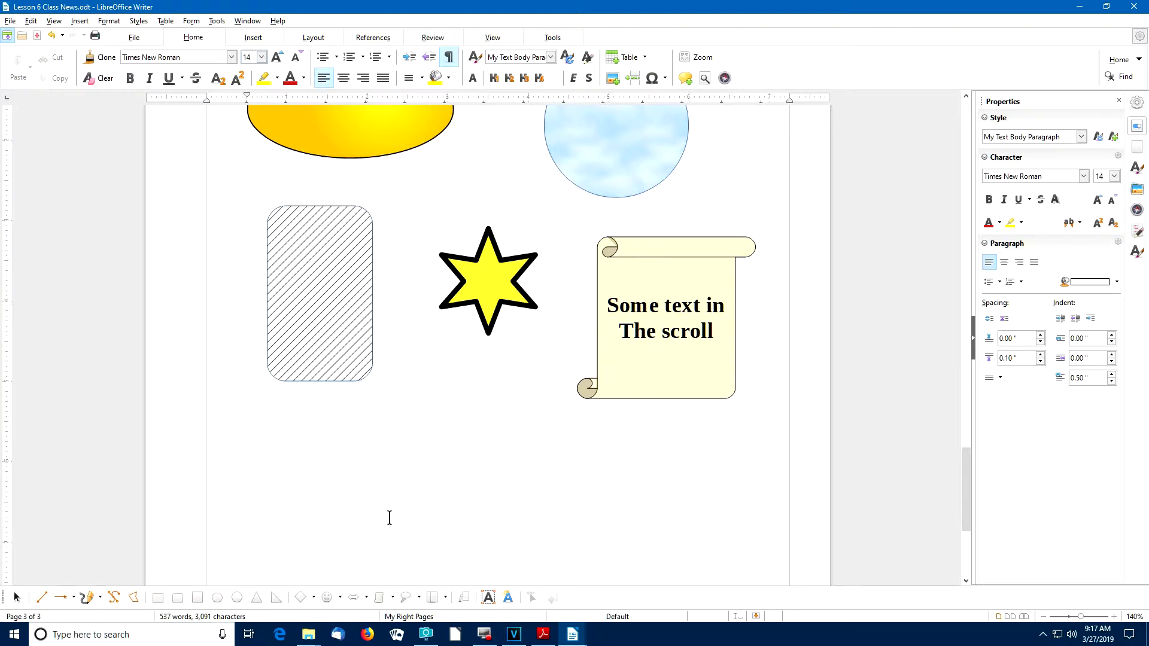
pyautogui.scroll(-1, 487, 504)
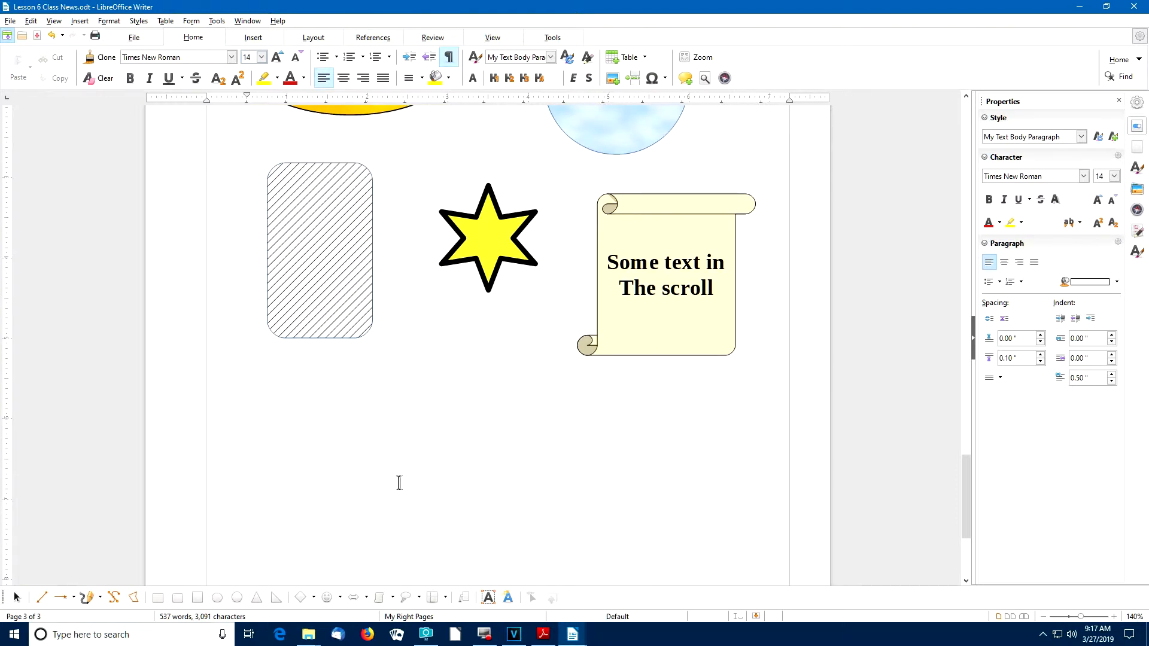
pyautogui.click(508, 598)
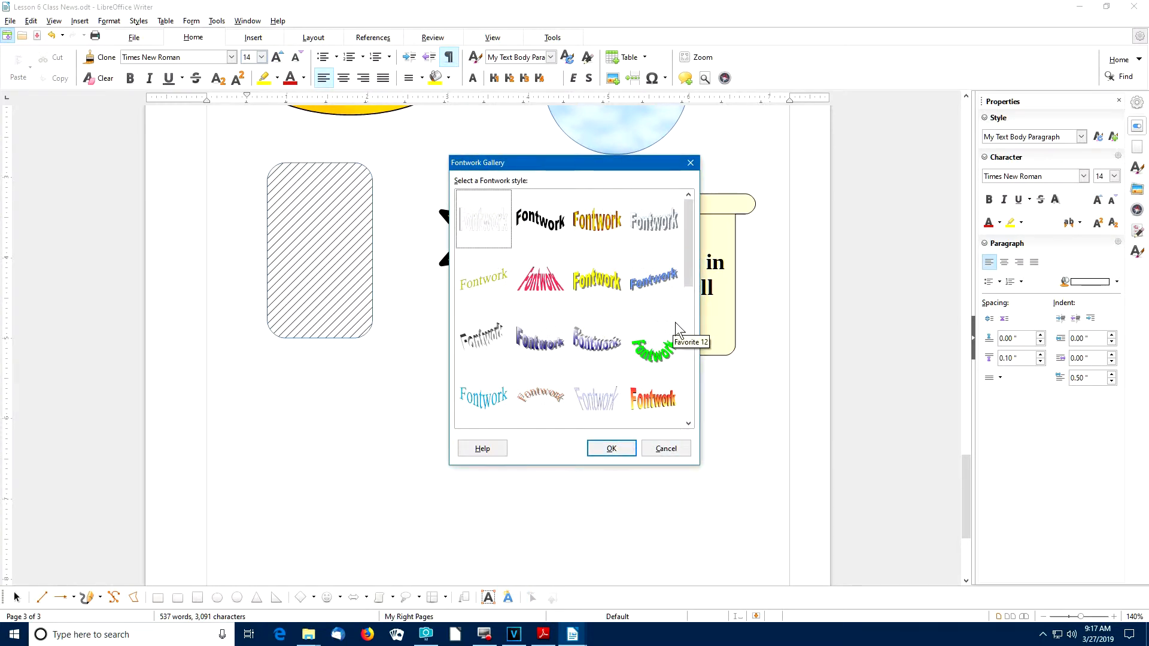
pyautogui.click(655, 227)
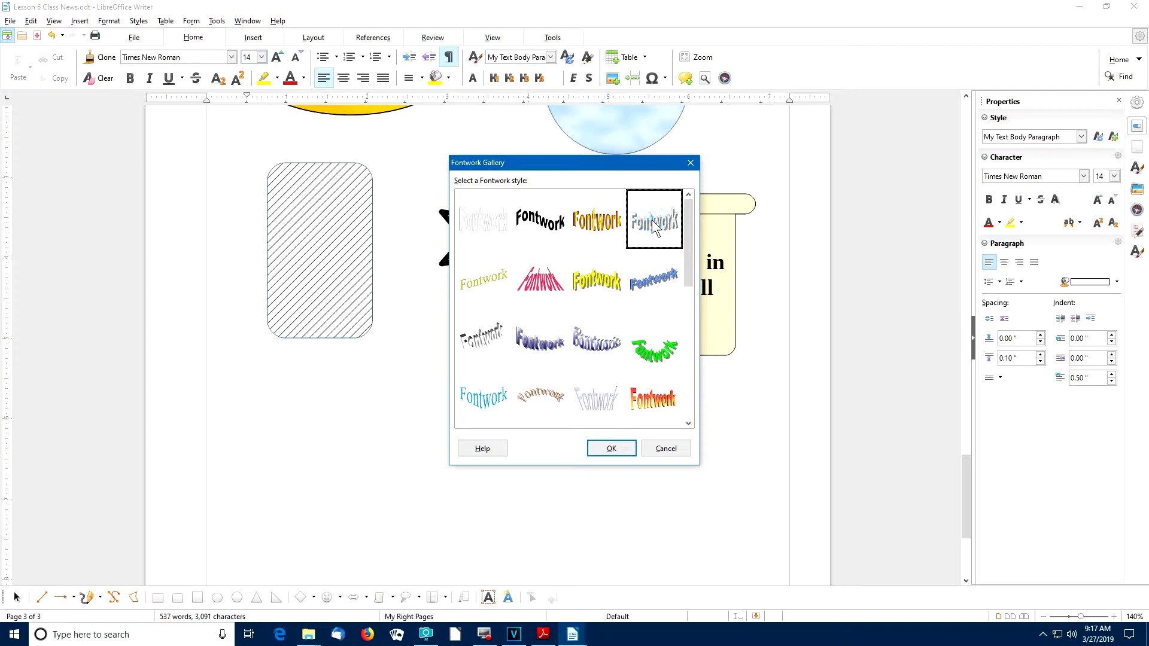
pyautogui.press('Return')
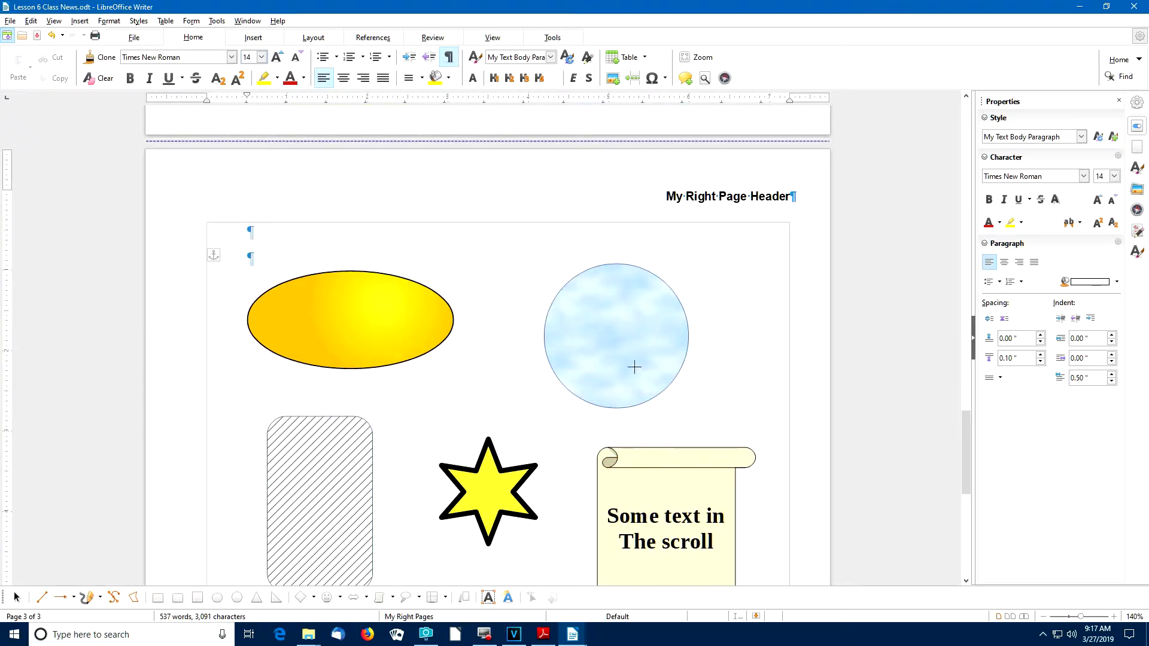
# - Resize the Fontwork to about 5.19" wide and 1.76" high and place it within the margins below the shapes
pyautogui.scroll(-5, 717, 336)
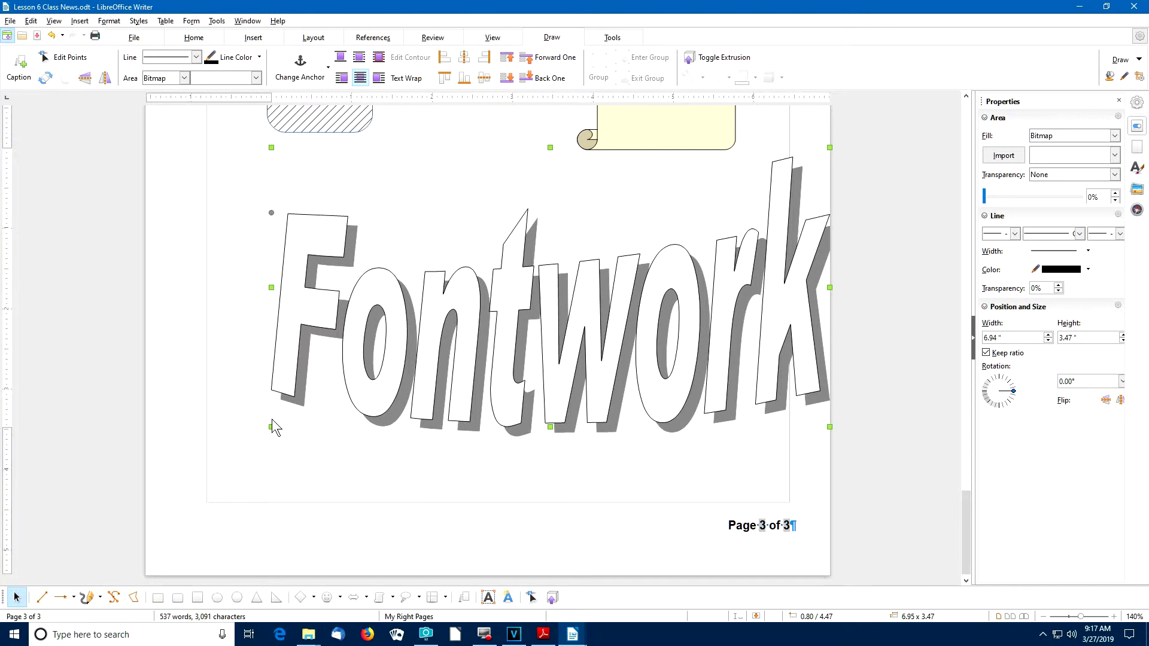
pyautogui.moveTo(272, 426); pyautogui.dragTo(547, 252)
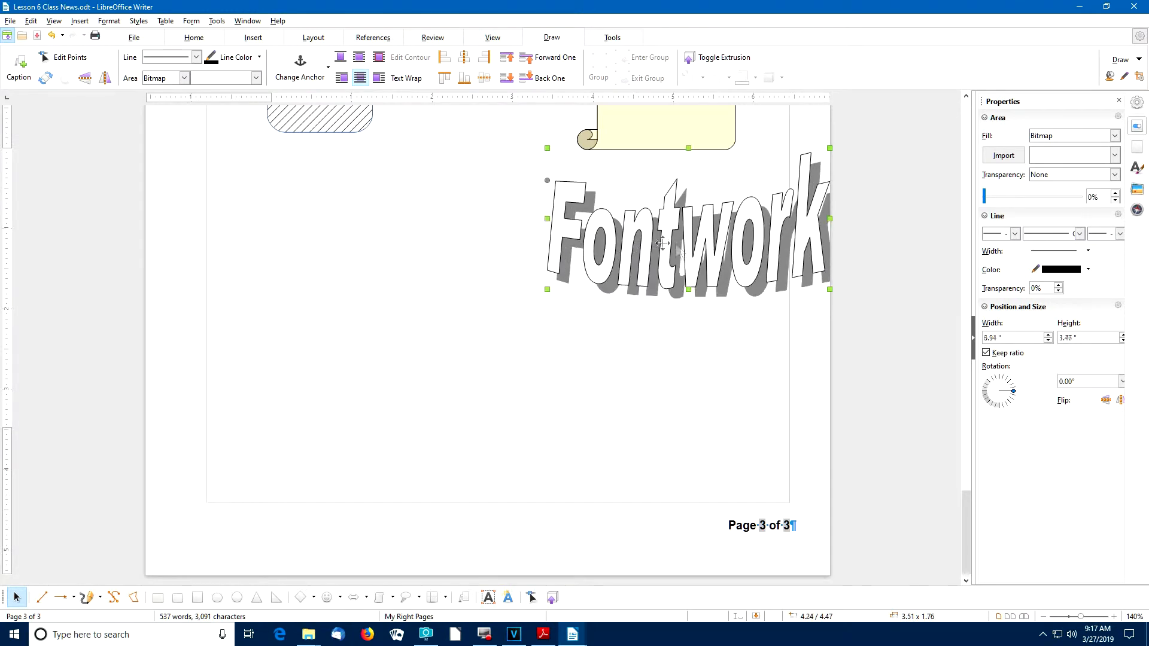
pyautogui.moveTo(669, 218); pyautogui.dragTo(560, 299)
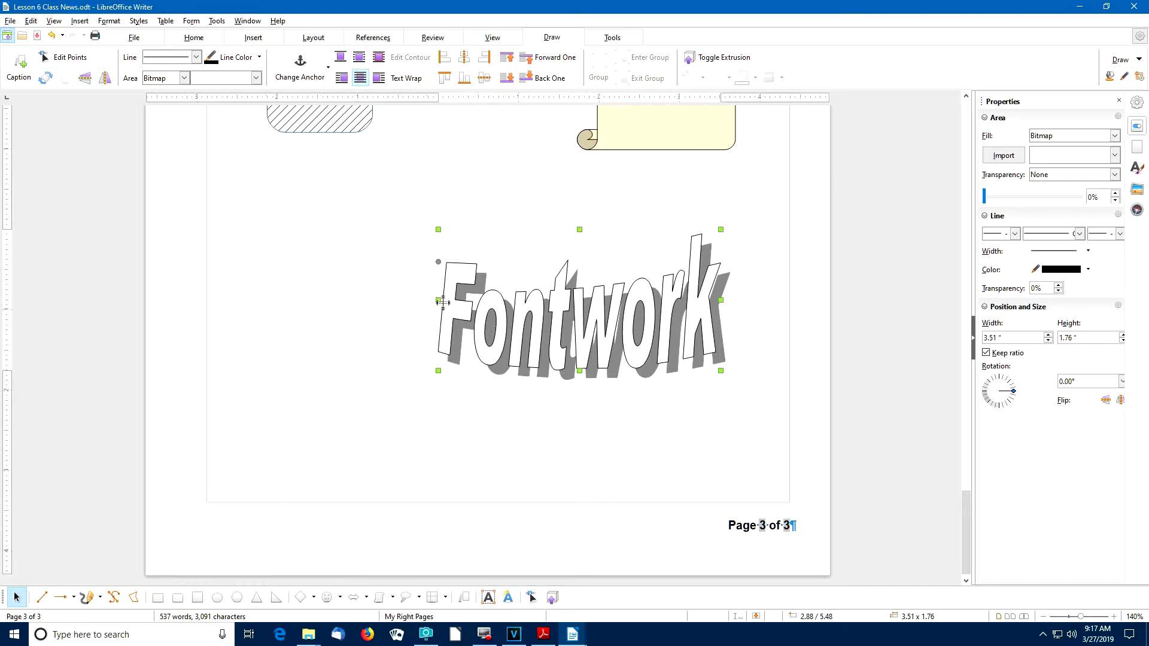
pyautogui.moveTo(438, 301); pyautogui.dragTo(303, 300)
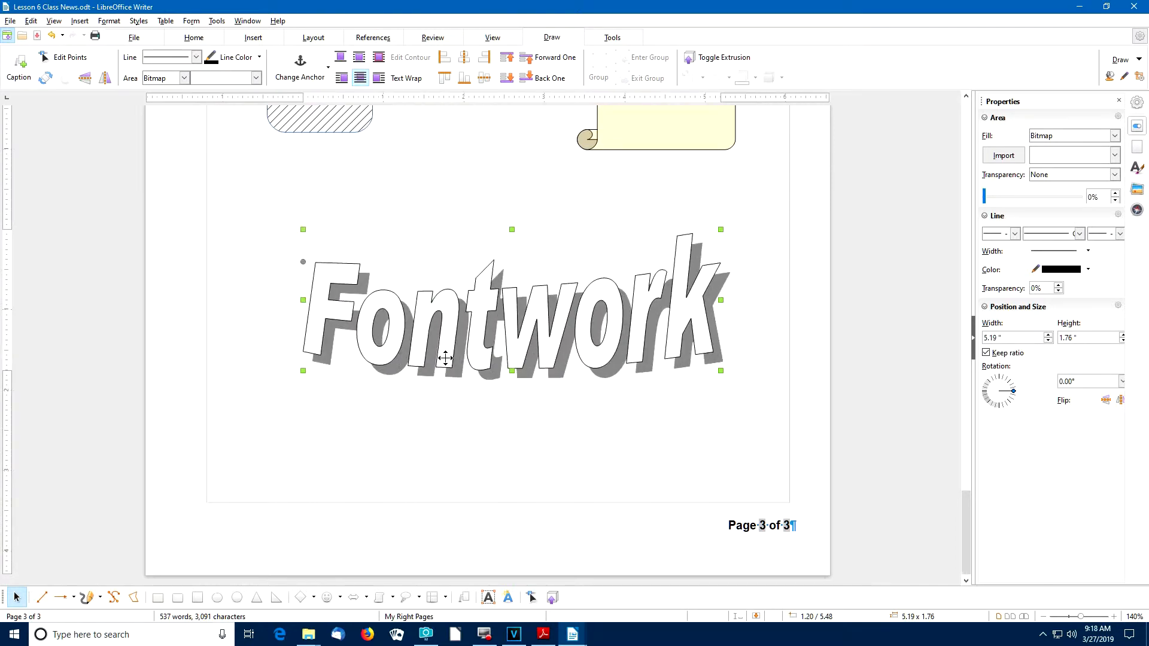
# - Change the Fontwork text on page 3 to "My Fontwork Sample"
pyautogui.doubleClick(483, 329)
pyautogui.click(484, 328)
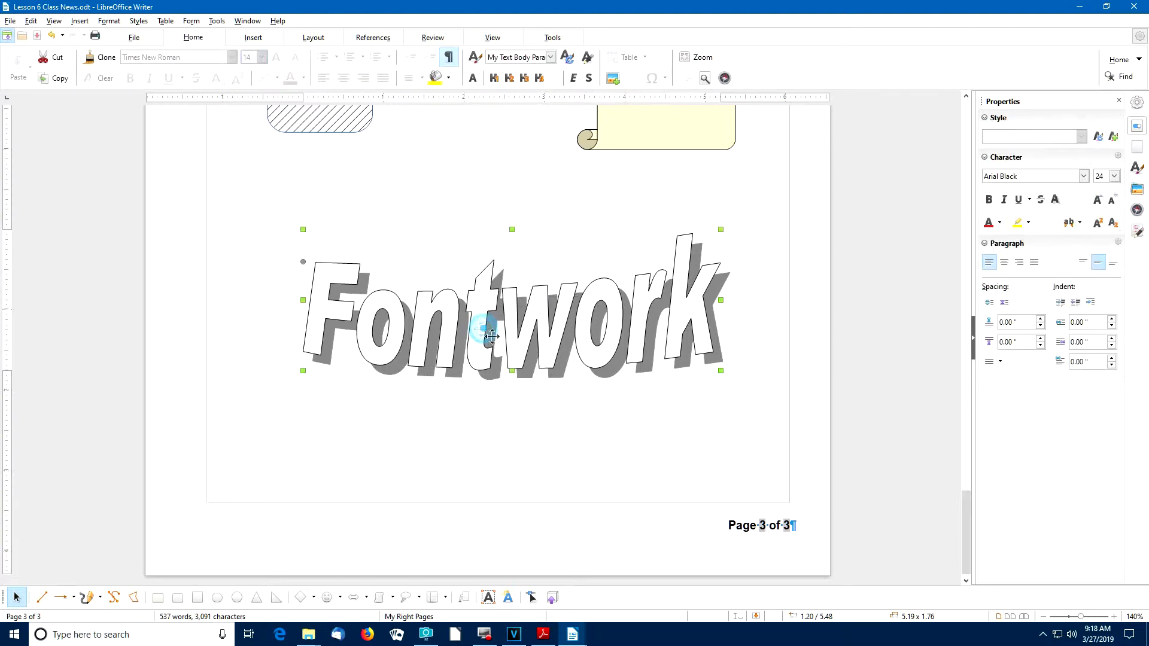
pyautogui.click(485, 319)
pyautogui.doubleClick(485, 319)
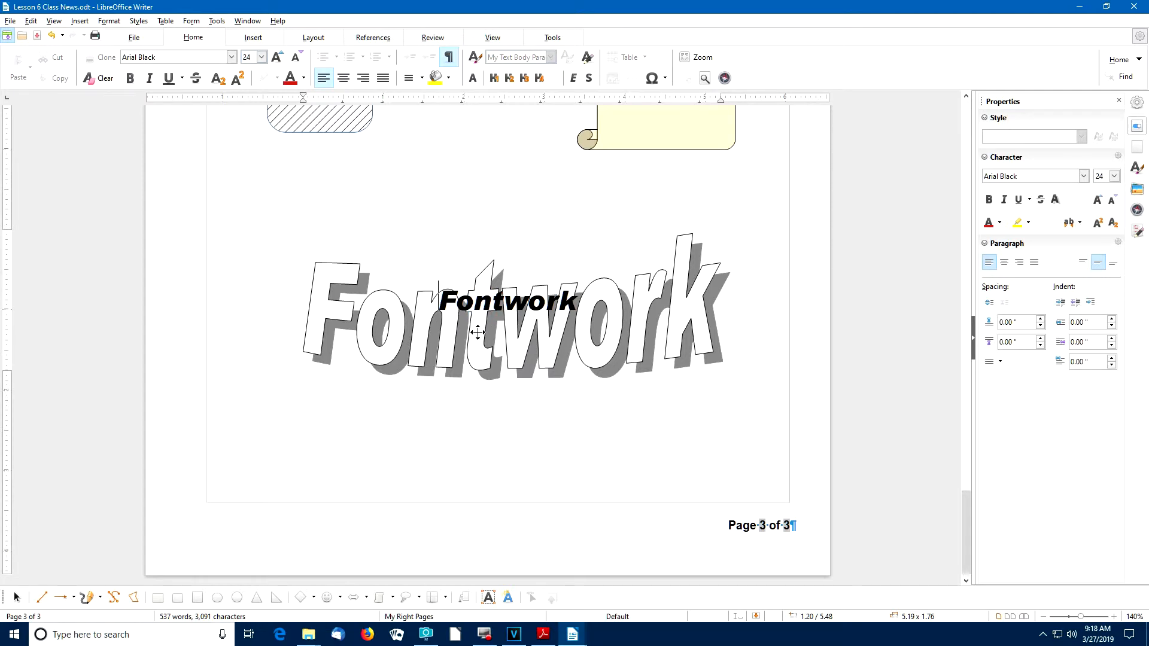
pyautogui.write('My Fontwork')
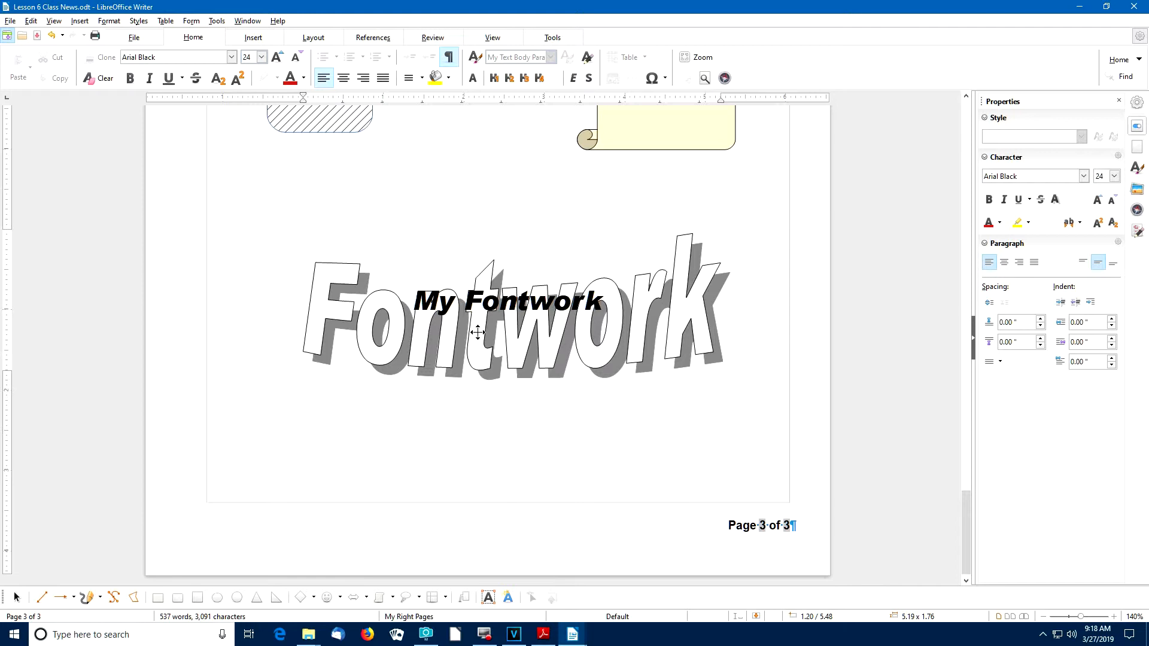
pyautogui.write(' Sample')
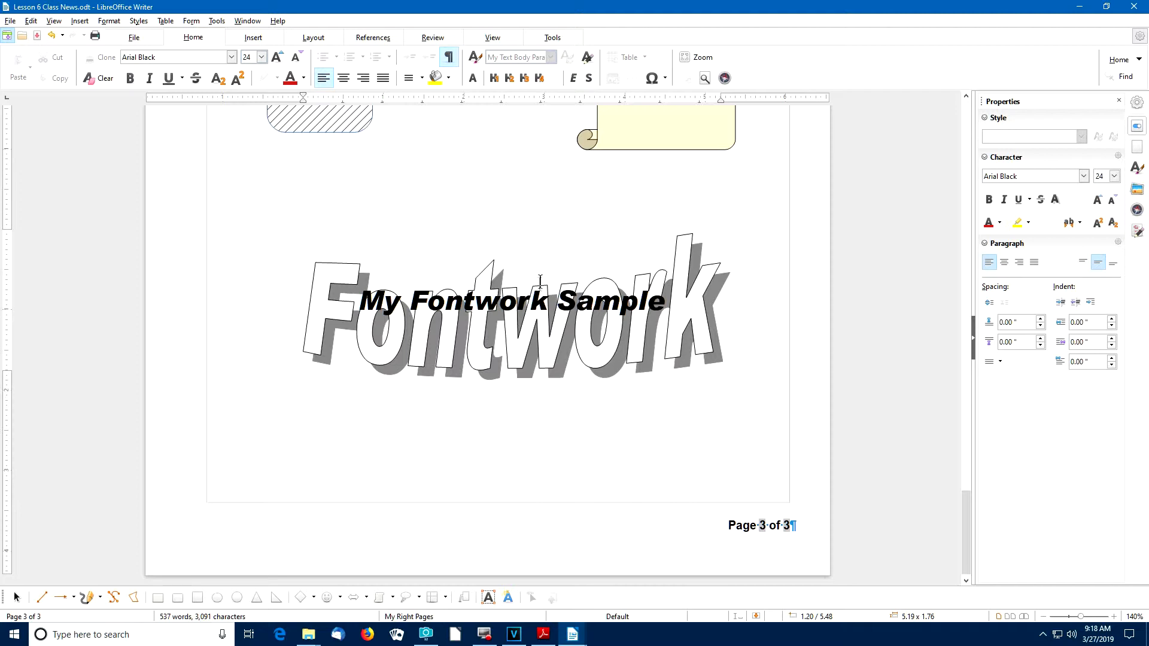
pyautogui.click(646, 459)
# - Fill the Fontwork lettering with the Fiery bitmap
pyautogui.click(494, 329)
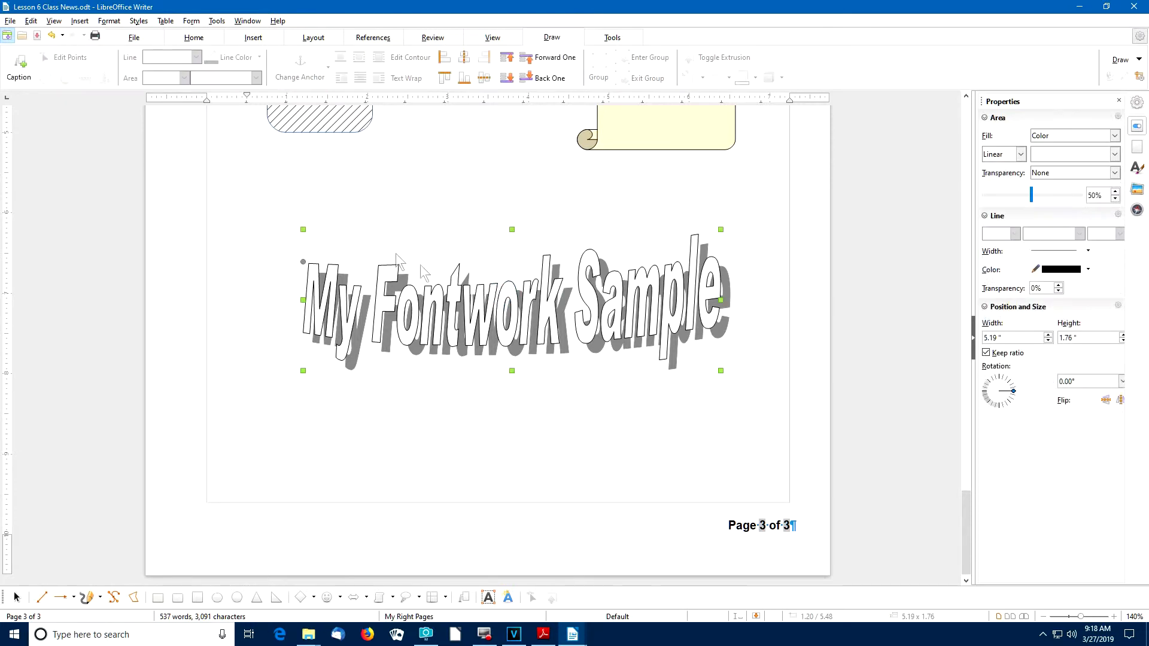
pyautogui.click(184, 78)
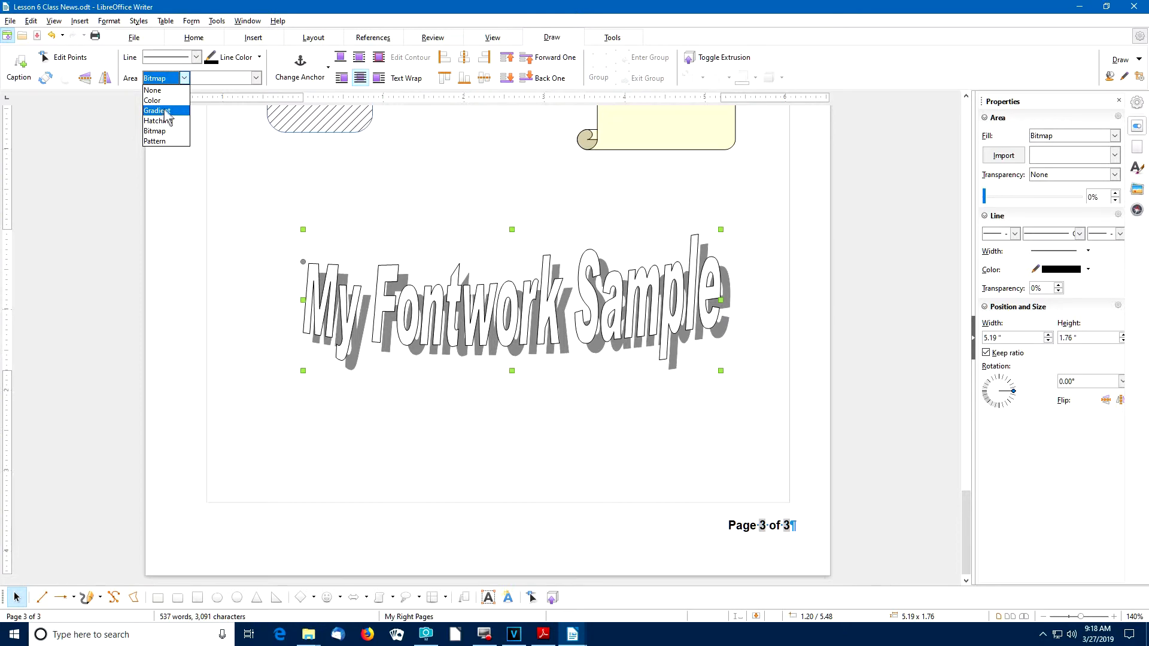
pyautogui.click(160, 130)
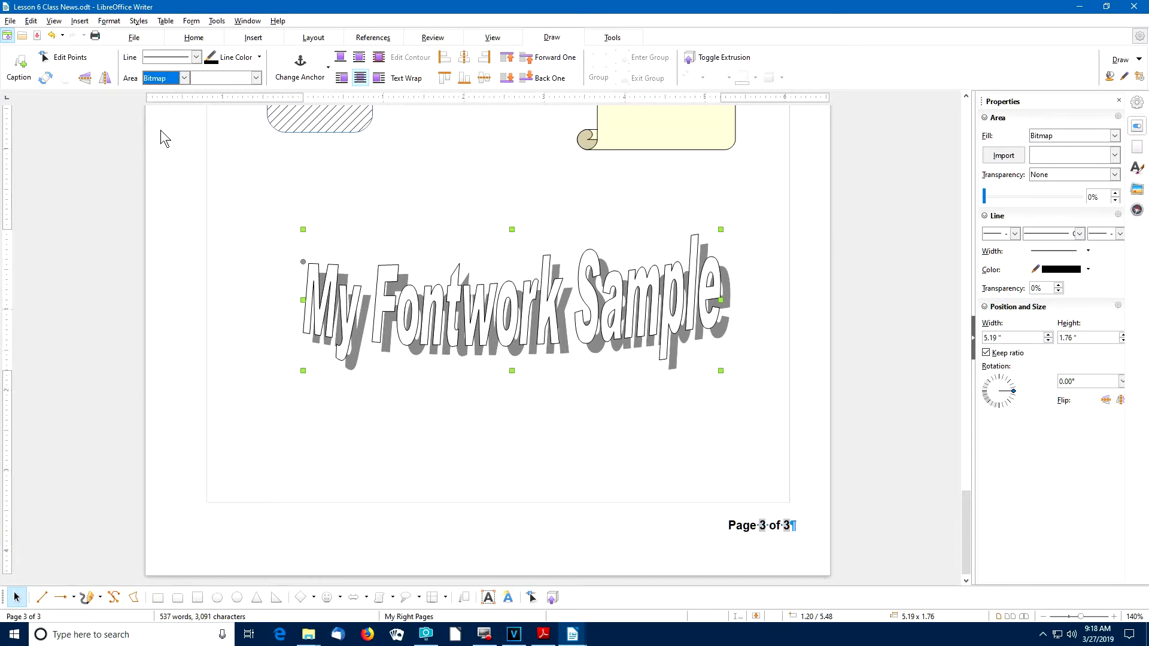
pyautogui.click(255, 78)
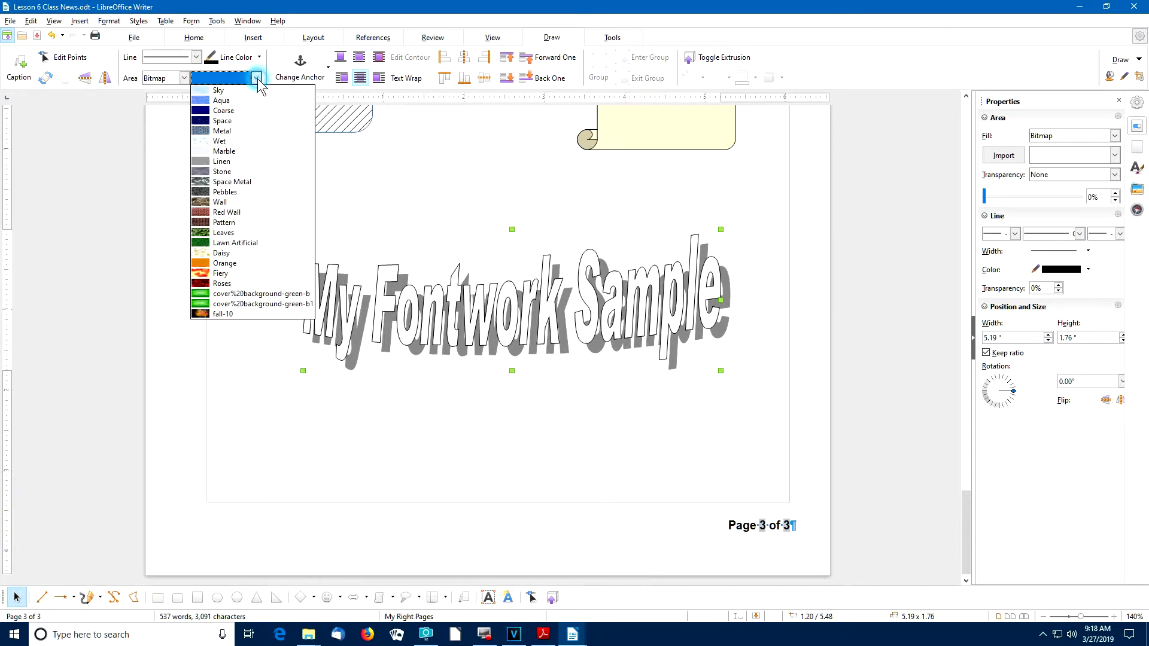
pyautogui.click(220, 273)
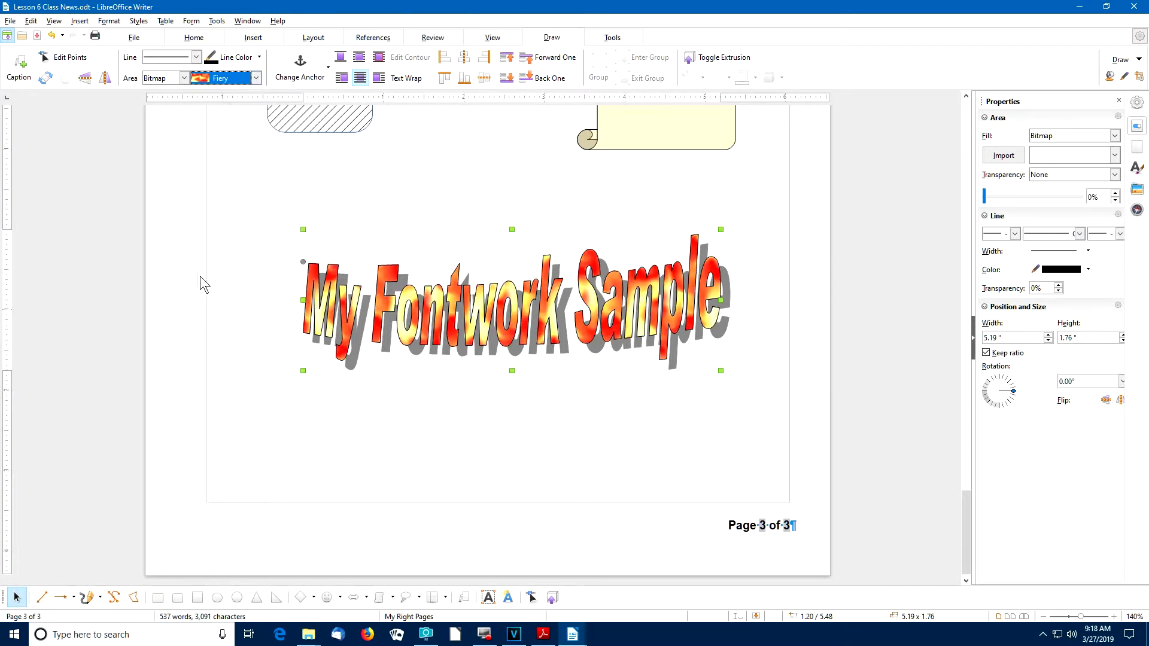
pyautogui.click(484, 403)
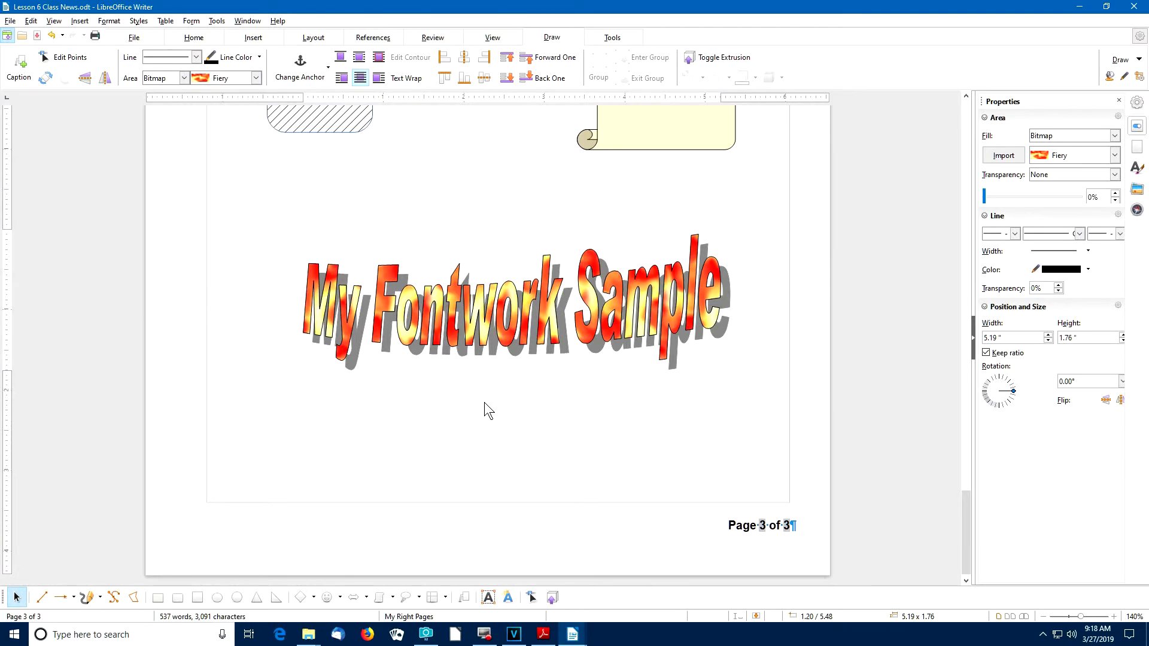
# - Replace the placeholder text in the left page header on page 2 with the document Title field
pyautogui.scroll(-6, 516, 386)
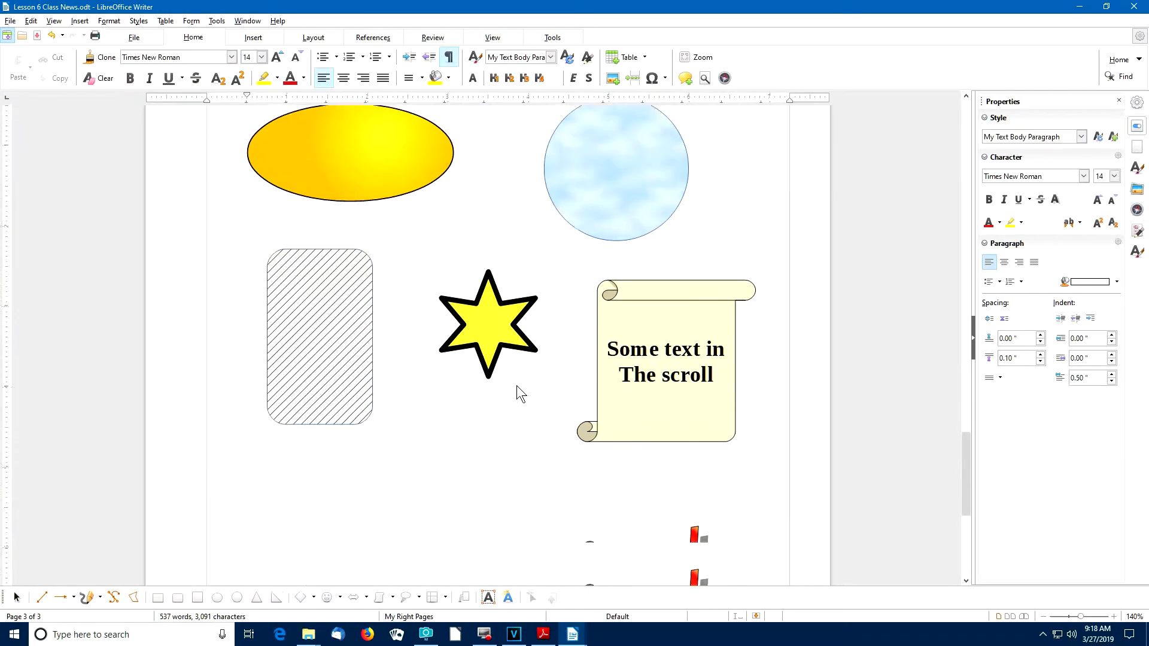
pyautogui.scroll(-2, 516, 386)
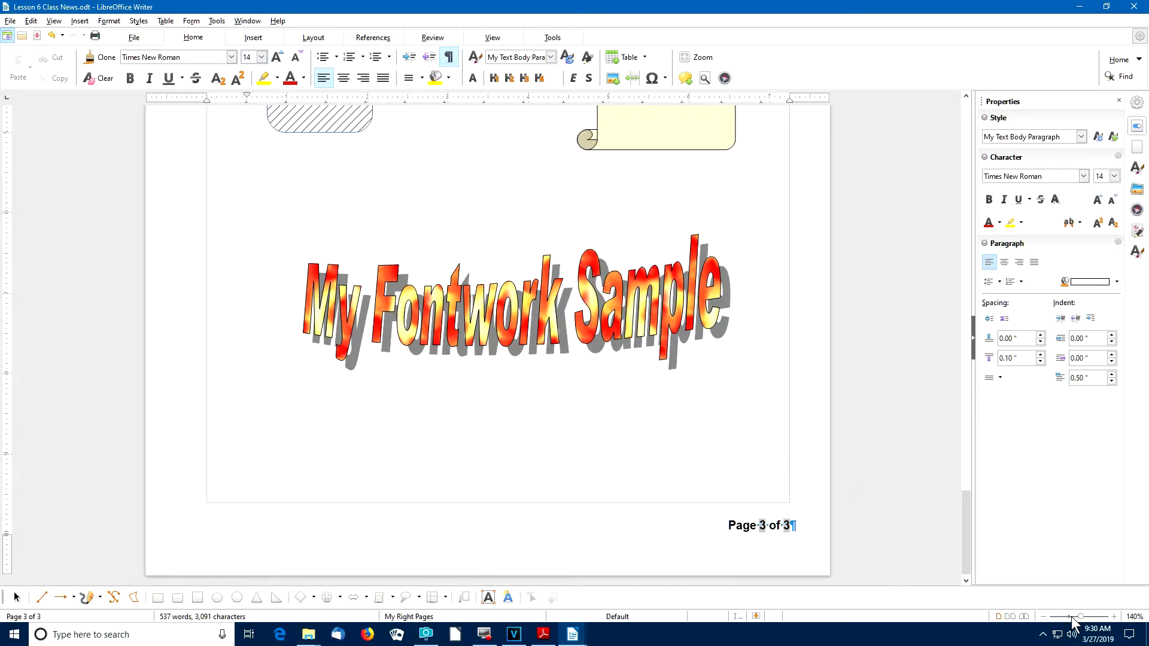
pyautogui.moveTo(1071, 623); pyautogui.dragTo(1060, 623)
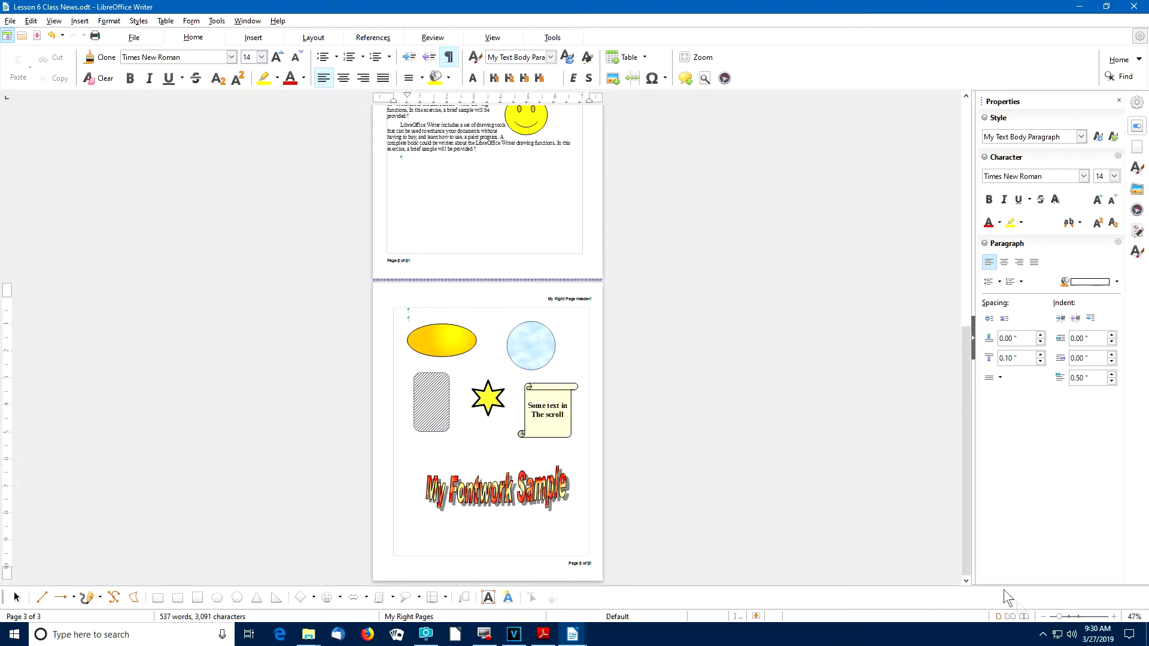
pyautogui.moveTo(966, 379); pyautogui.dragTo(968, 292)
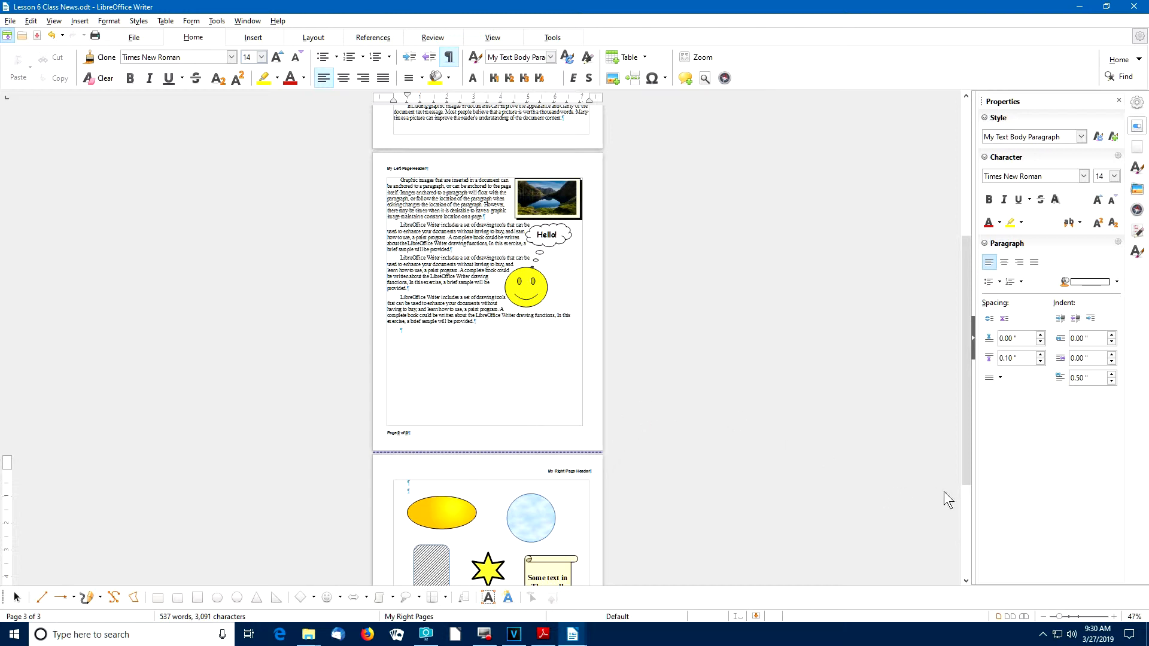
pyautogui.click(1082, 617)
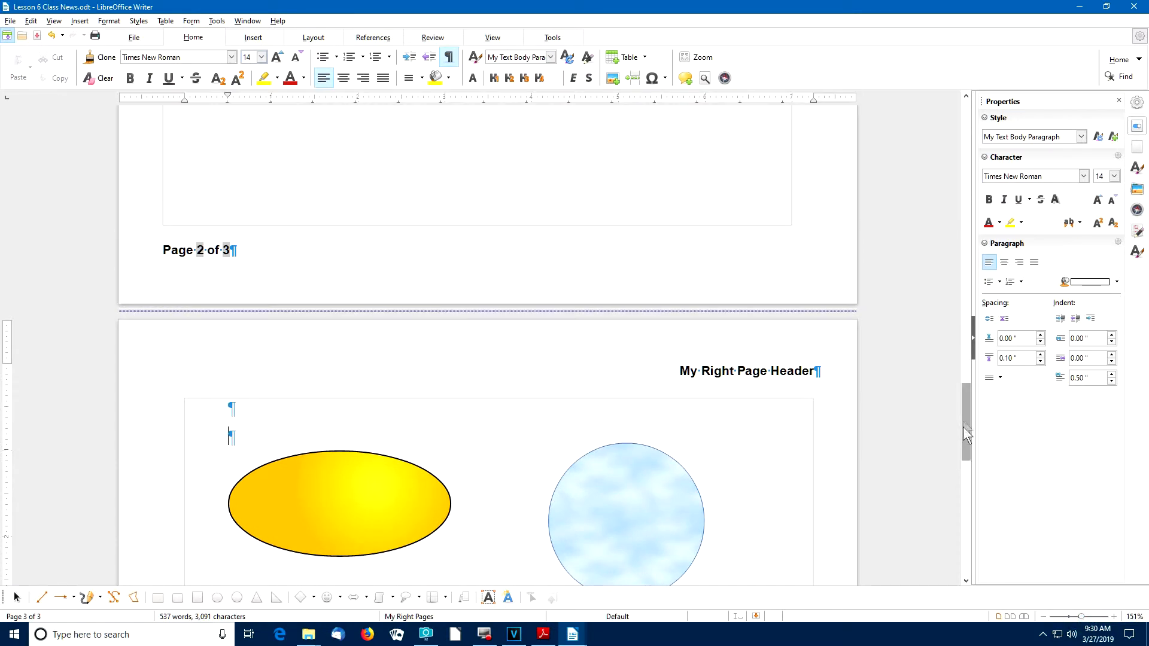
pyautogui.moveTo(964, 418); pyautogui.dragTo(977, 270)
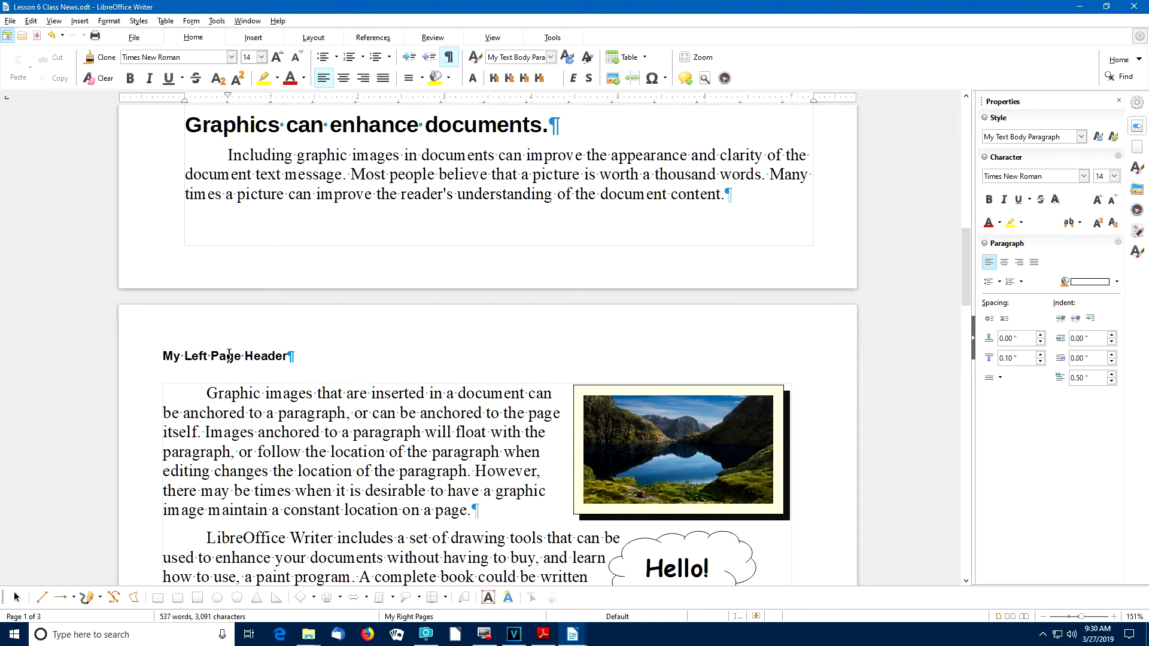
pyautogui.tripleClick(229, 356)
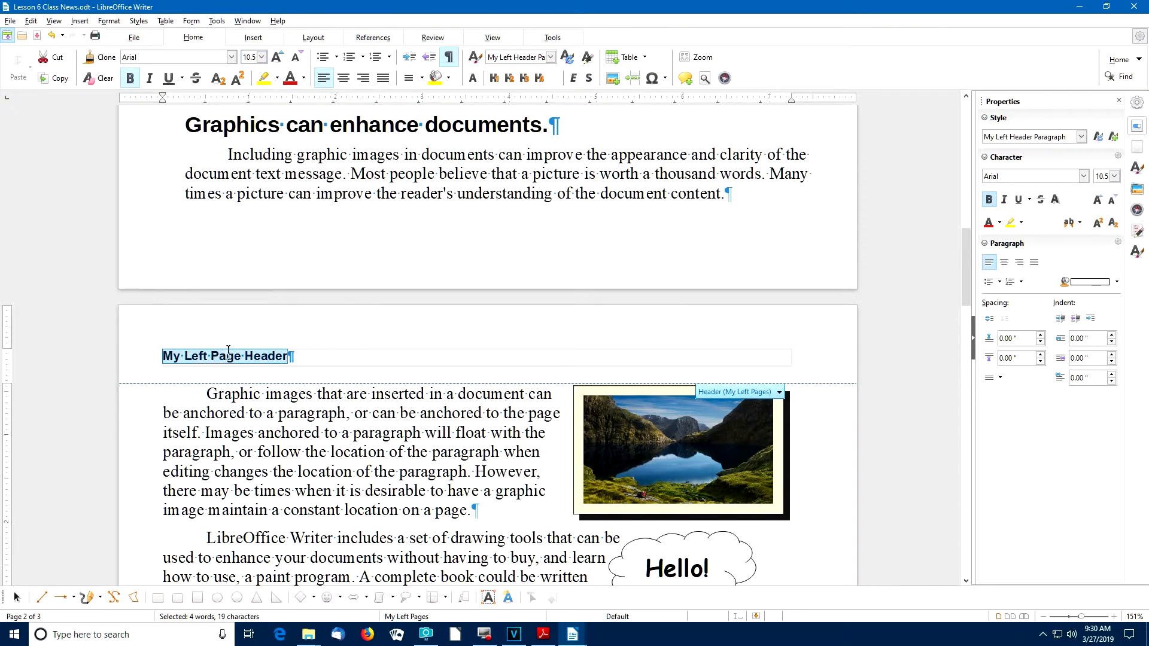
pyautogui.click(254, 38)
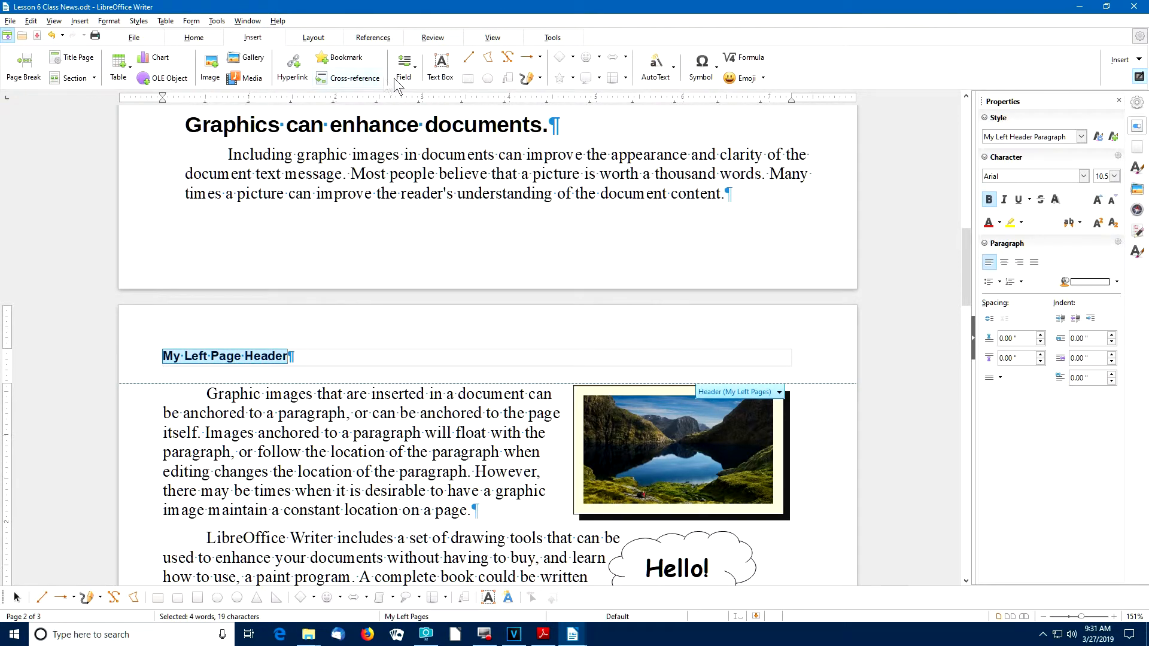
pyautogui.click(416, 71)
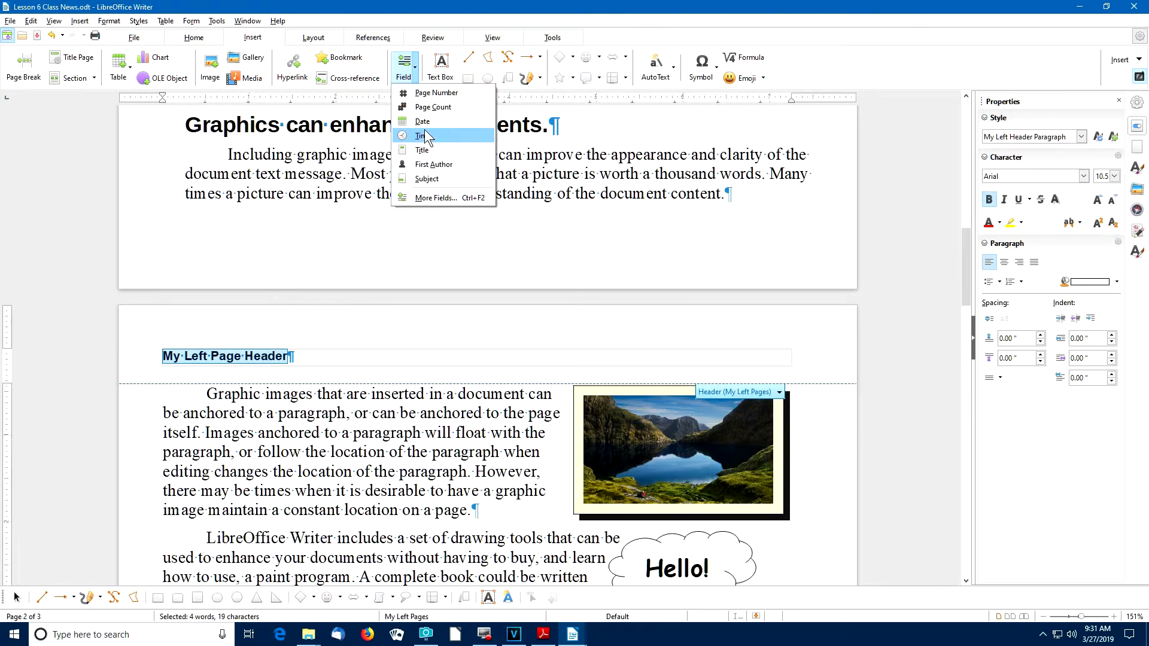
pyautogui.click(421, 150)
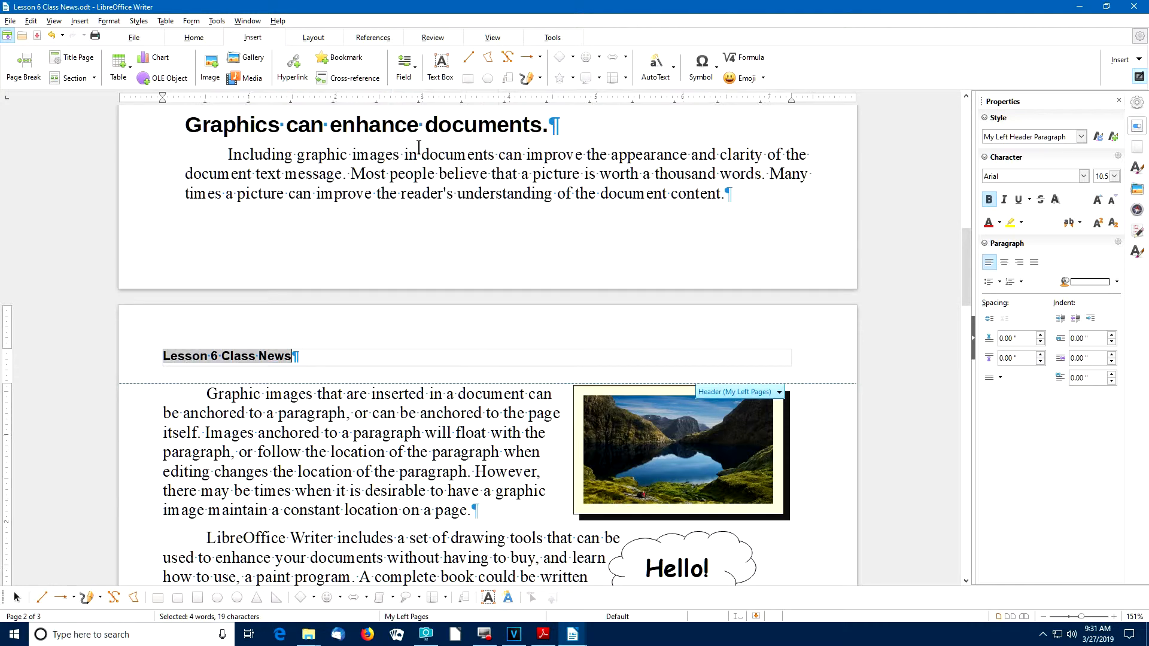
pyautogui.click(316, 390)
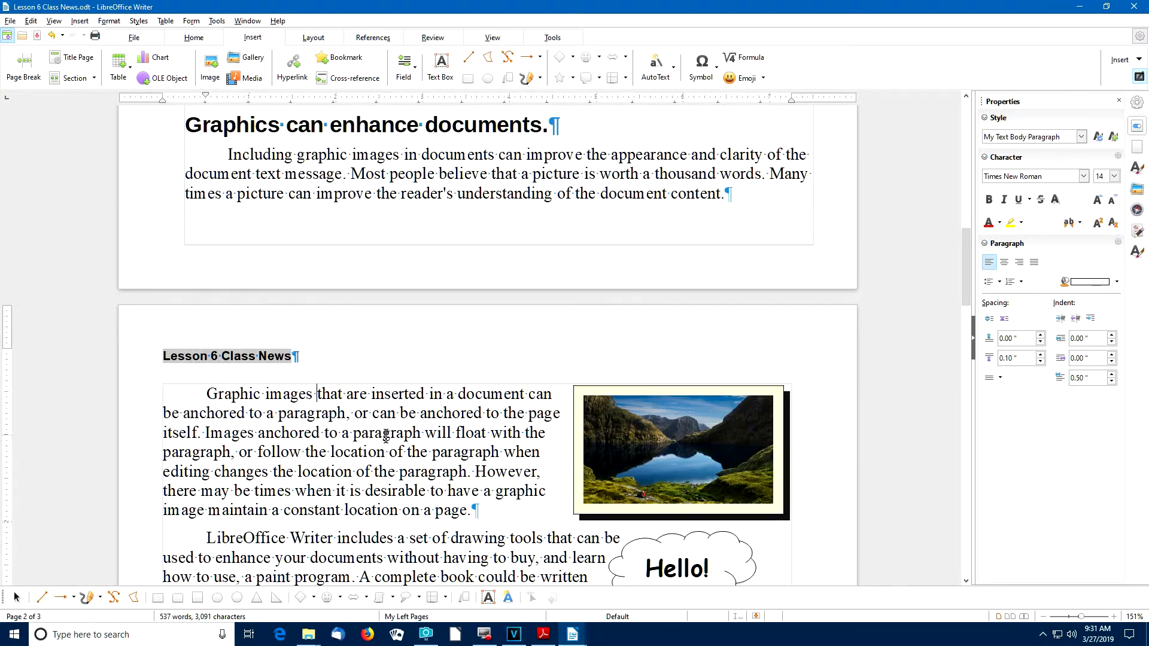
# - Replace the placeholder text in the right page header on page 3 with a Chapter field in Chapter name format, level 1
pyautogui.scroll(-10, 388, 440)
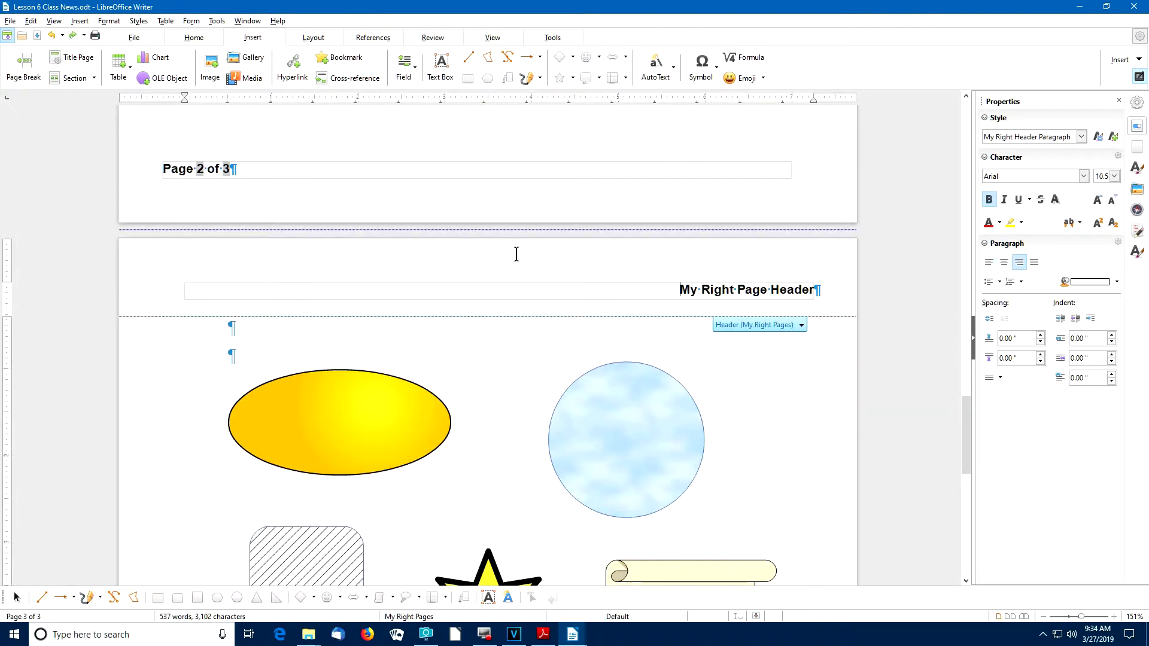
pyautogui.tripleClick(714, 290)
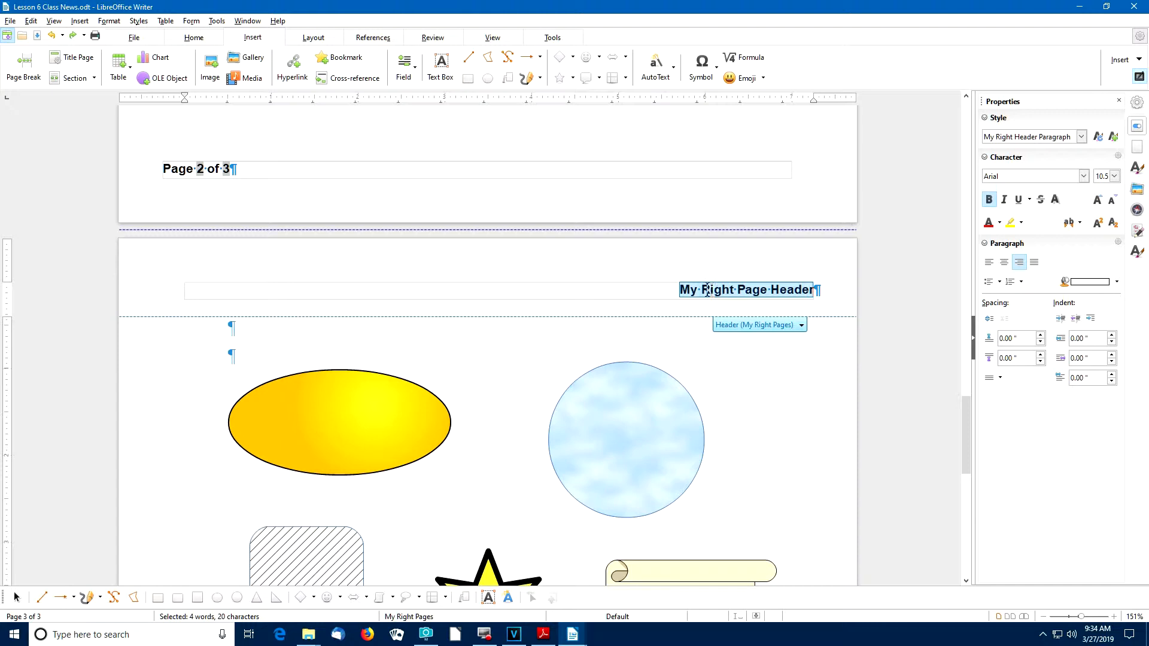
pyautogui.click(416, 67)
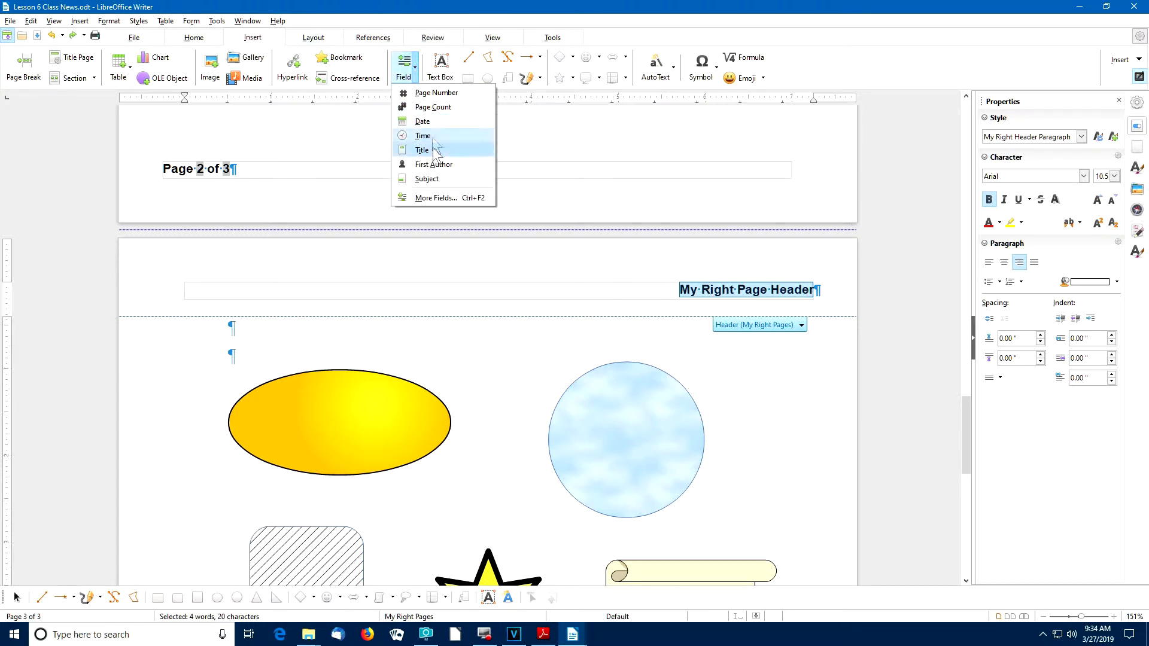
pyautogui.click(438, 198)
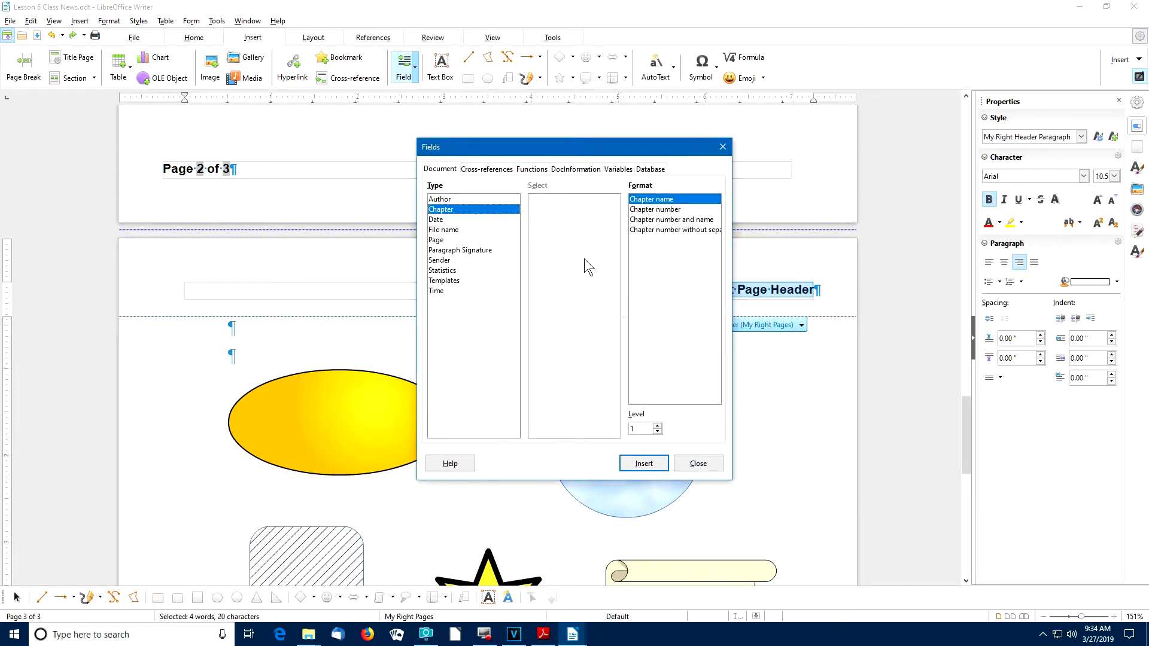
pyautogui.moveTo(518, 146); pyautogui.dragTo(504, 128)
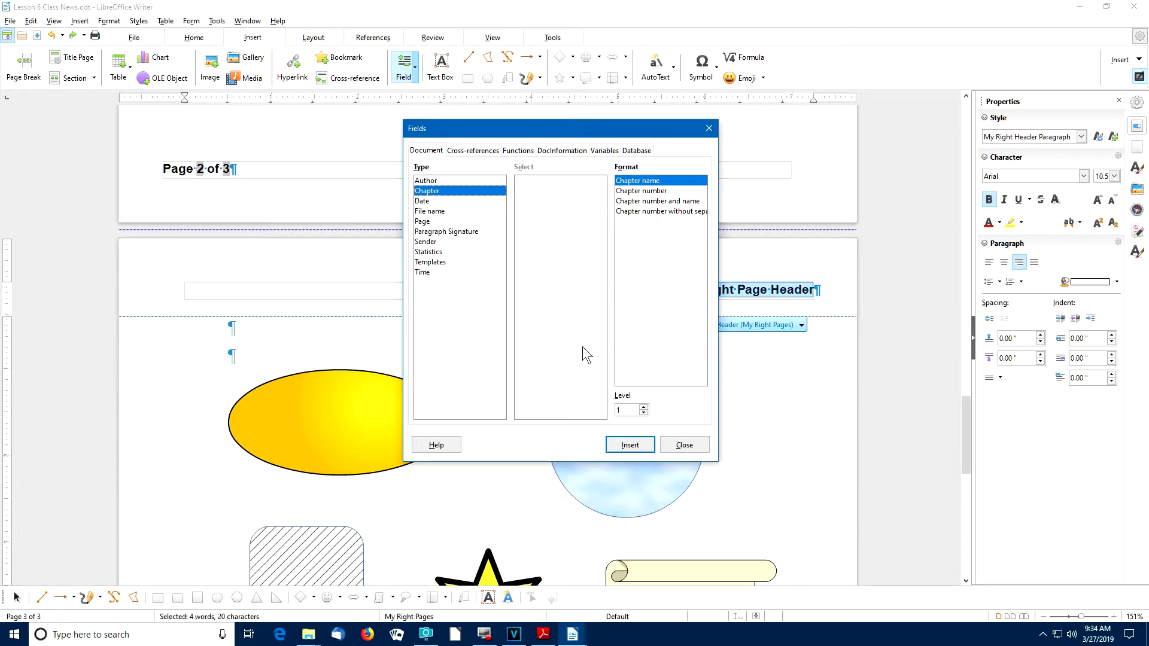
pyautogui.click(633, 445)
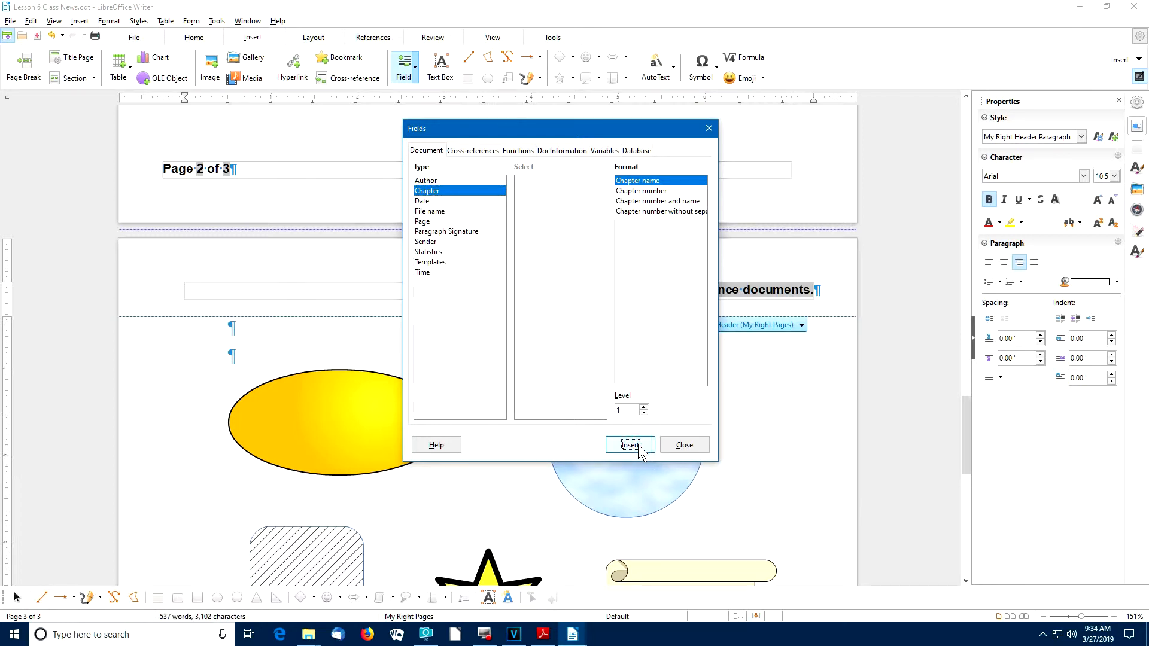
pyautogui.click(687, 445)
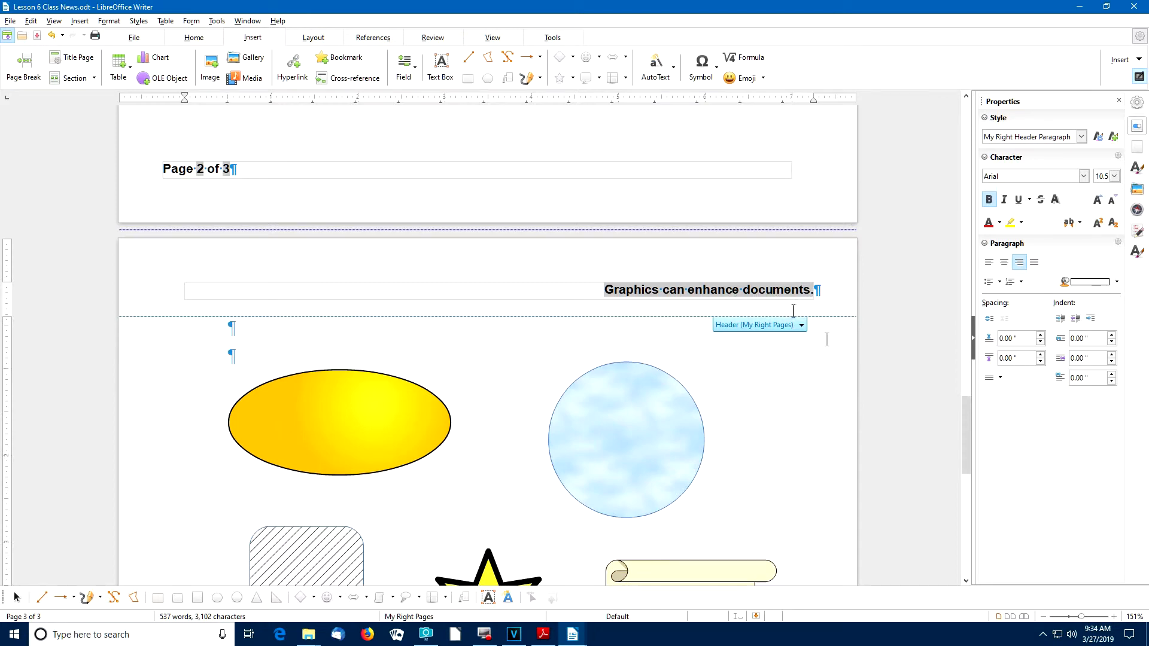
pyautogui.moveTo(966, 417); pyautogui.dragTo(988, 244)
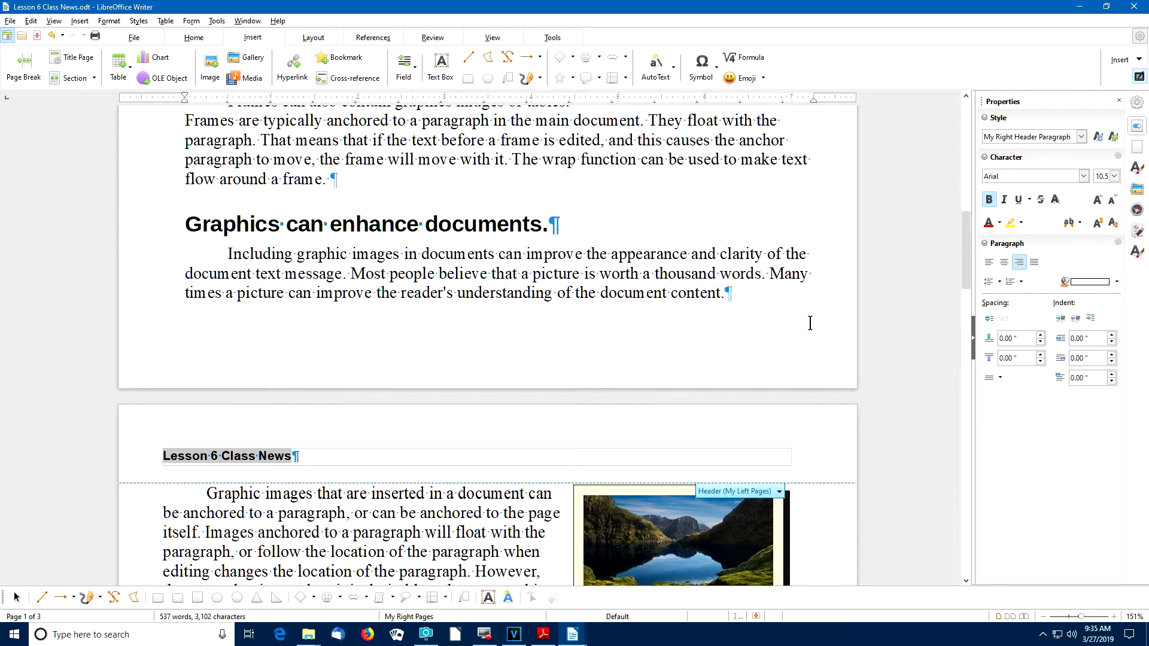
pyautogui.moveTo(968, 257); pyautogui.dragTo(965, 459)
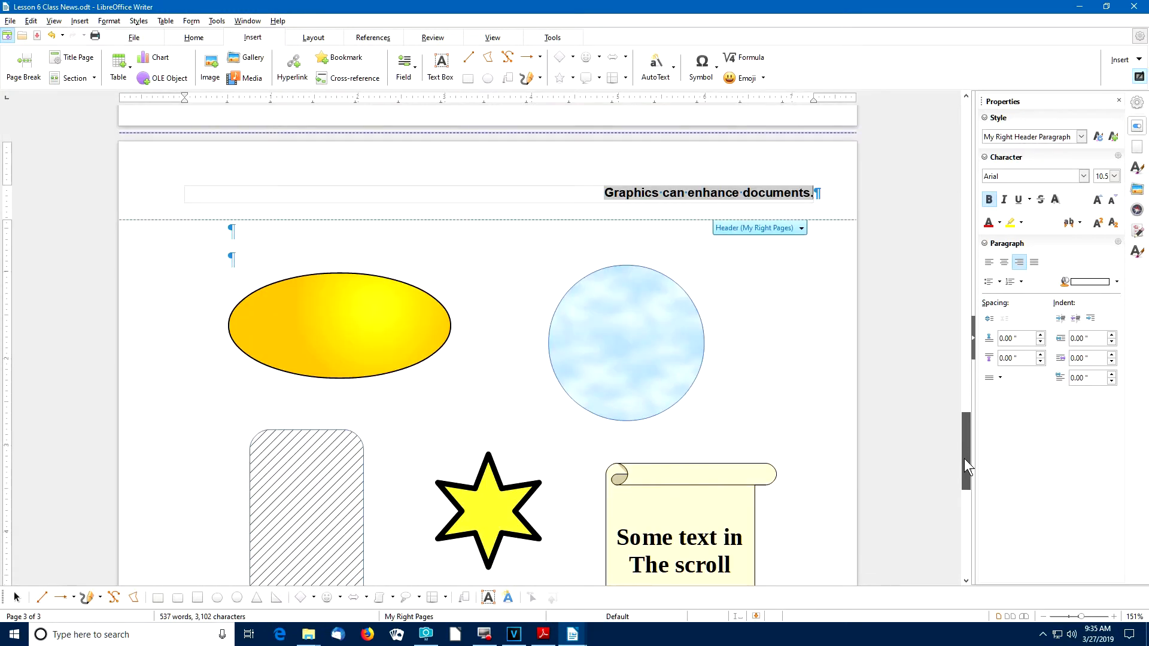